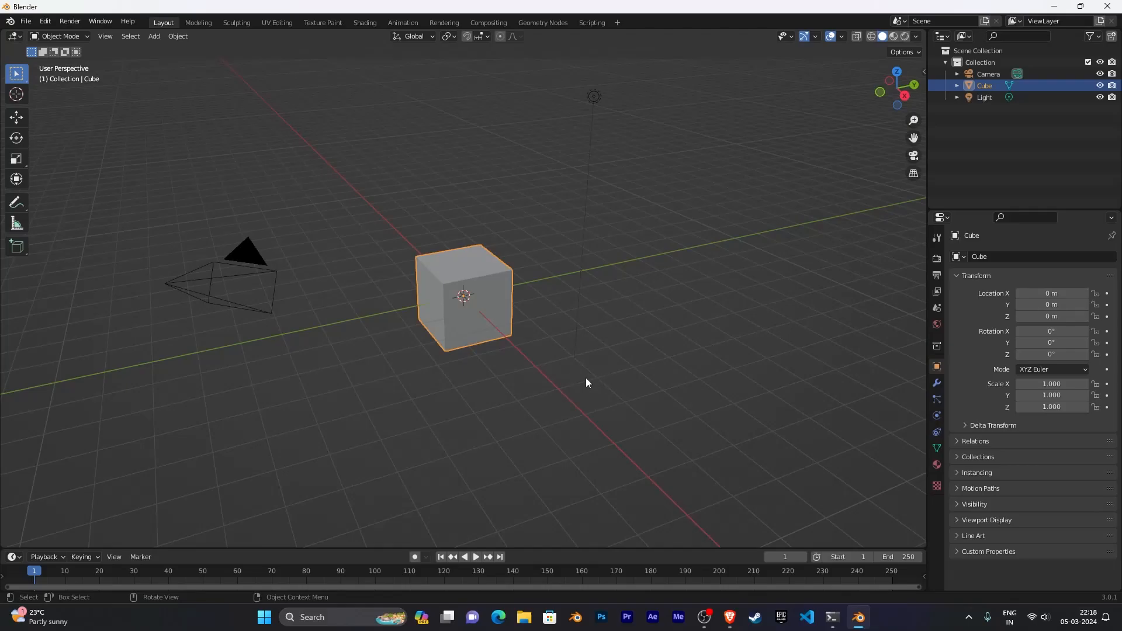
- Select and delete all default objects in the scene
middle_drag(539, 386, 459, 358)
middle_drag(581, 331, 604, 359)
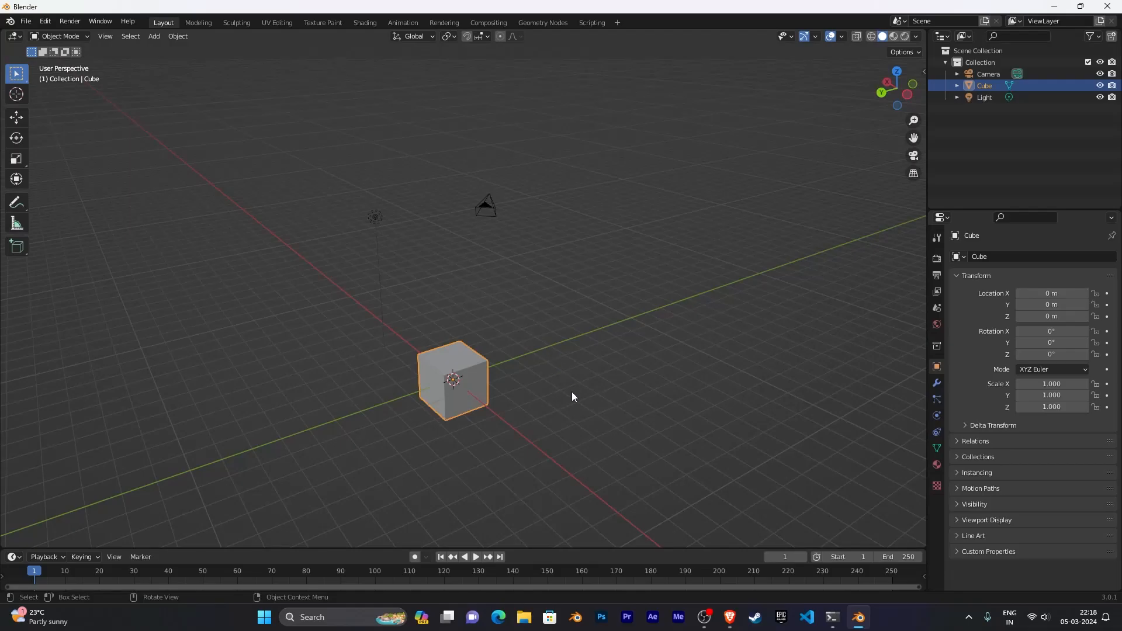
scroll(573, 390, down, 2)
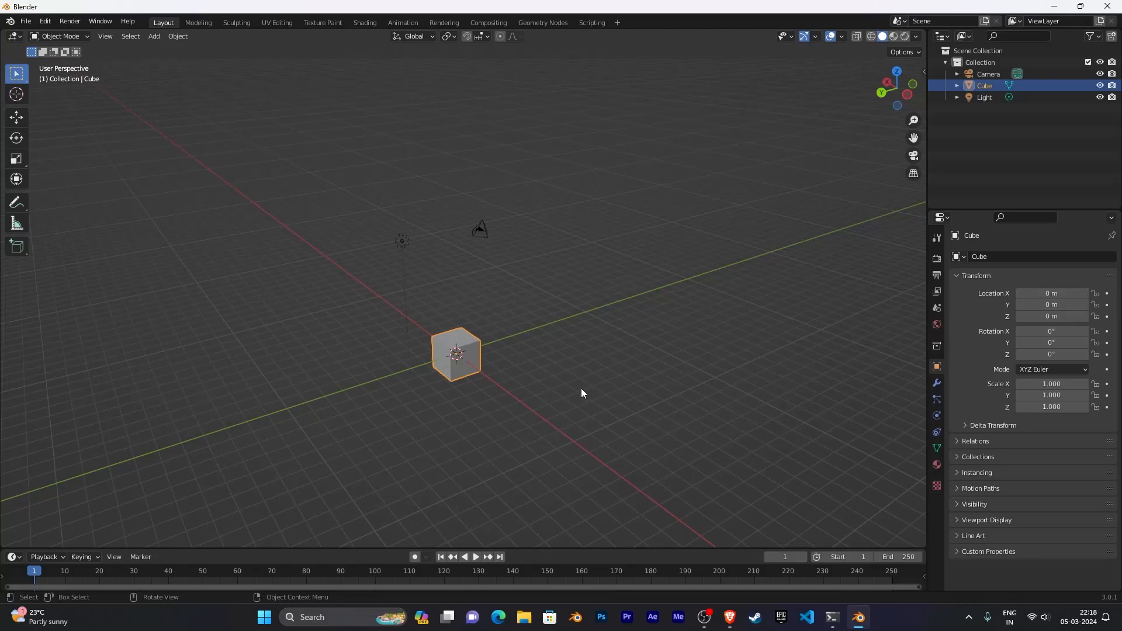
scroll(581, 388, down, 1)
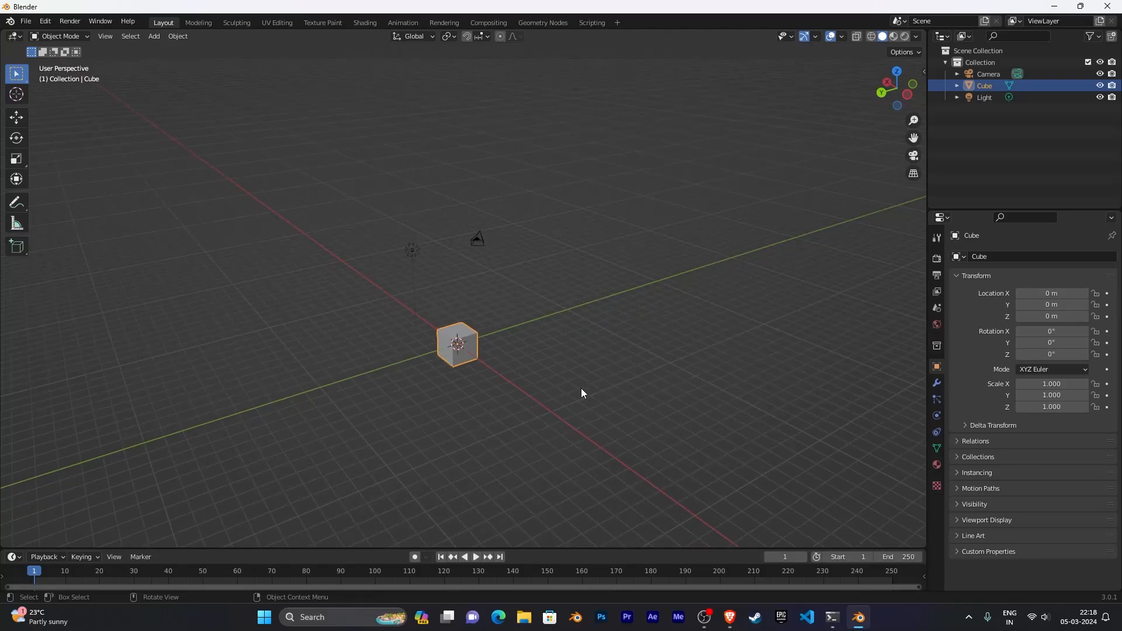
middle_drag(581, 388, 497, 426)
key(a)
key(Delete)
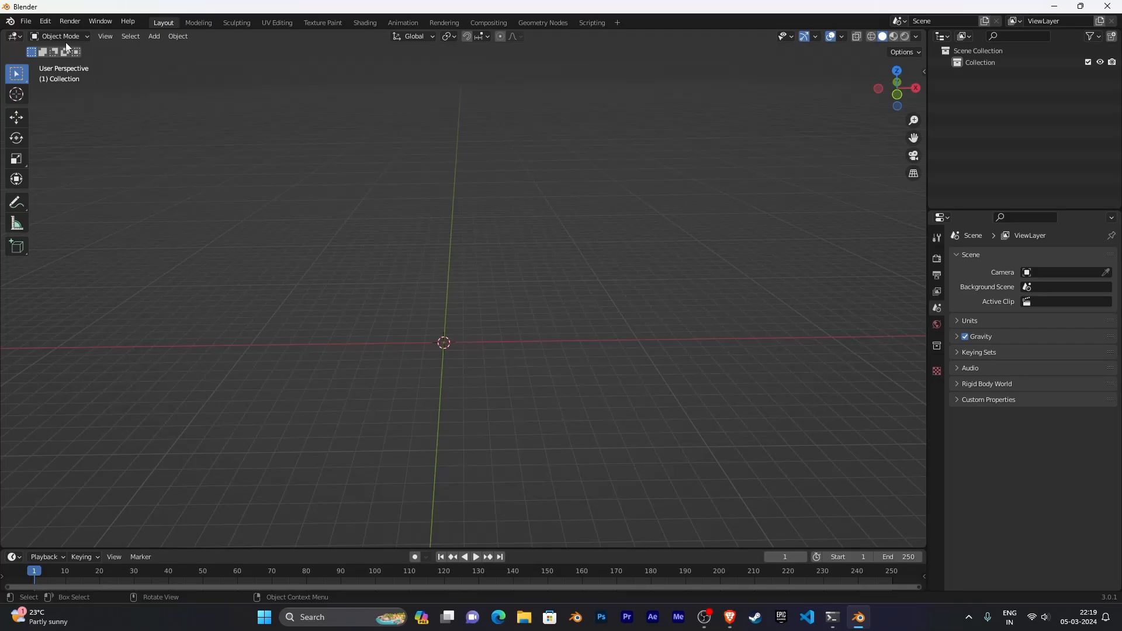
- Open the add-on preferences and search the add-ons for tree
click(45, 21)
click(98, 190)
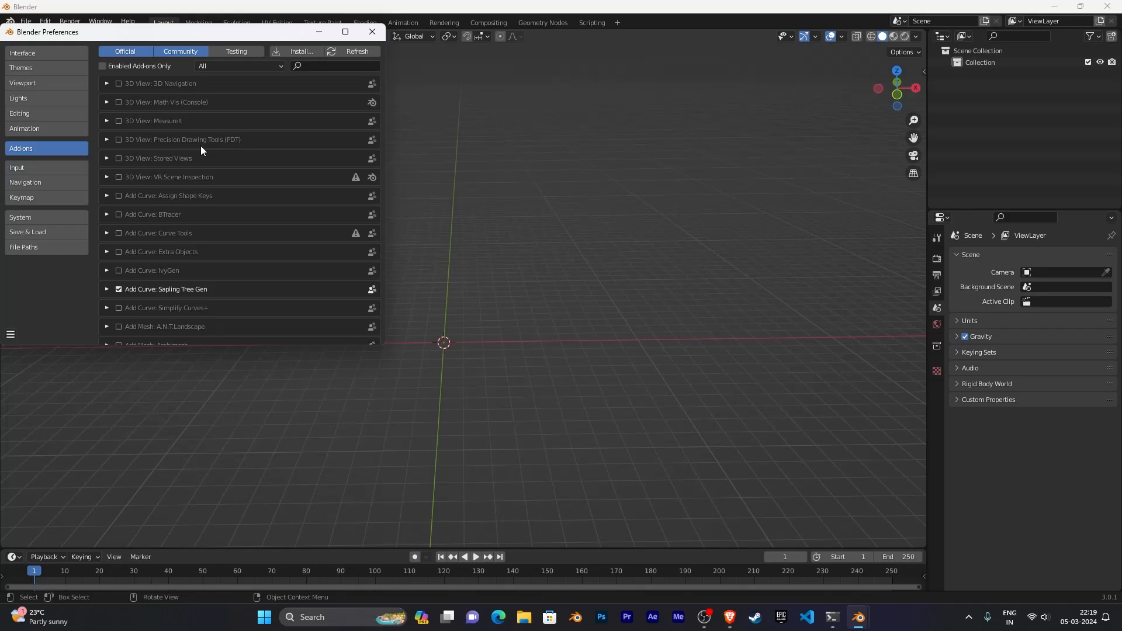
click(279, 50)
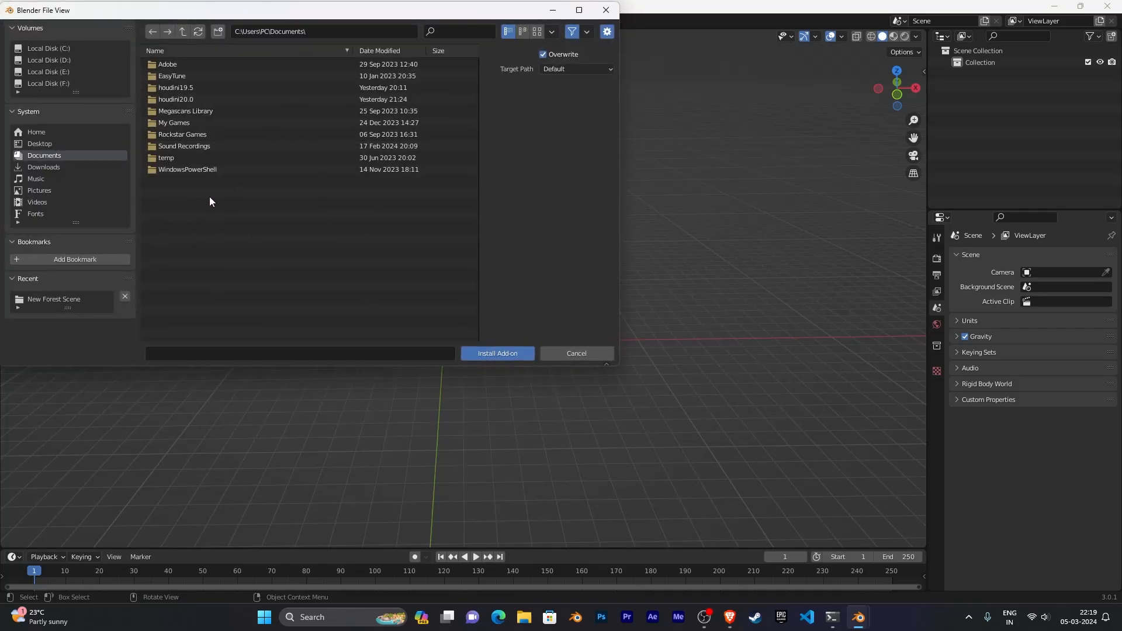
click(570, 354)
click(314, 68)
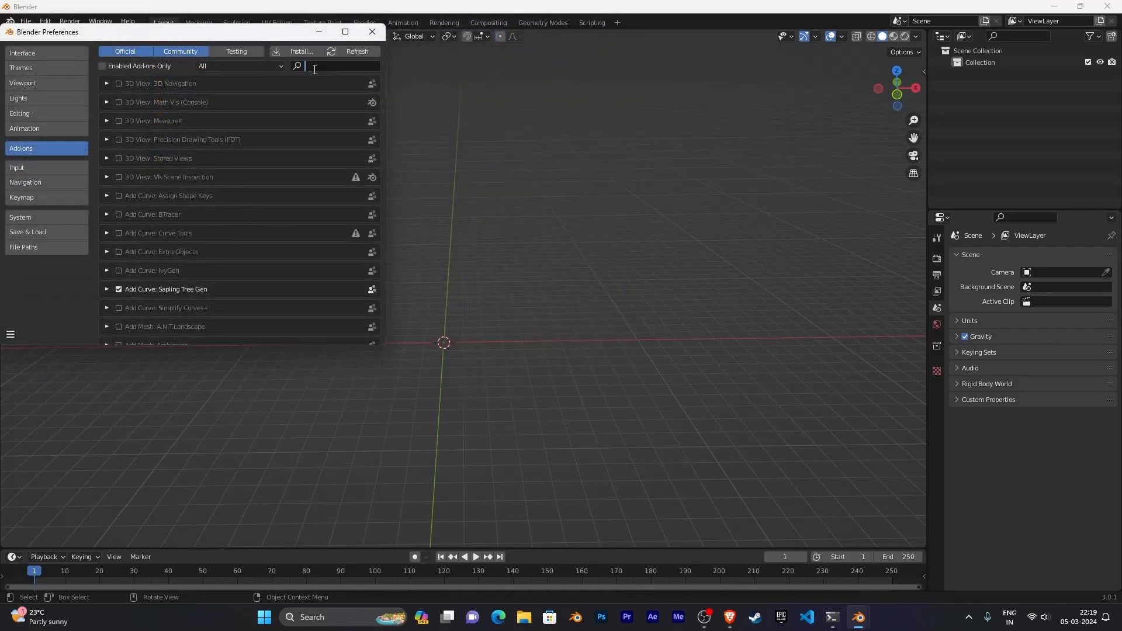
text(tree)
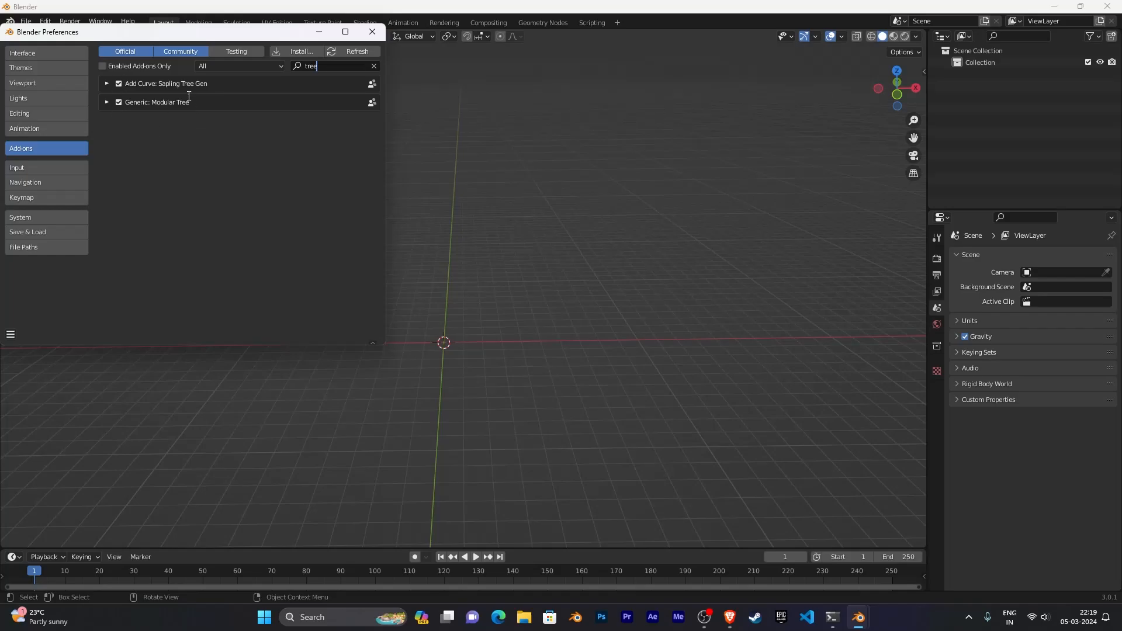
click(372, 31)
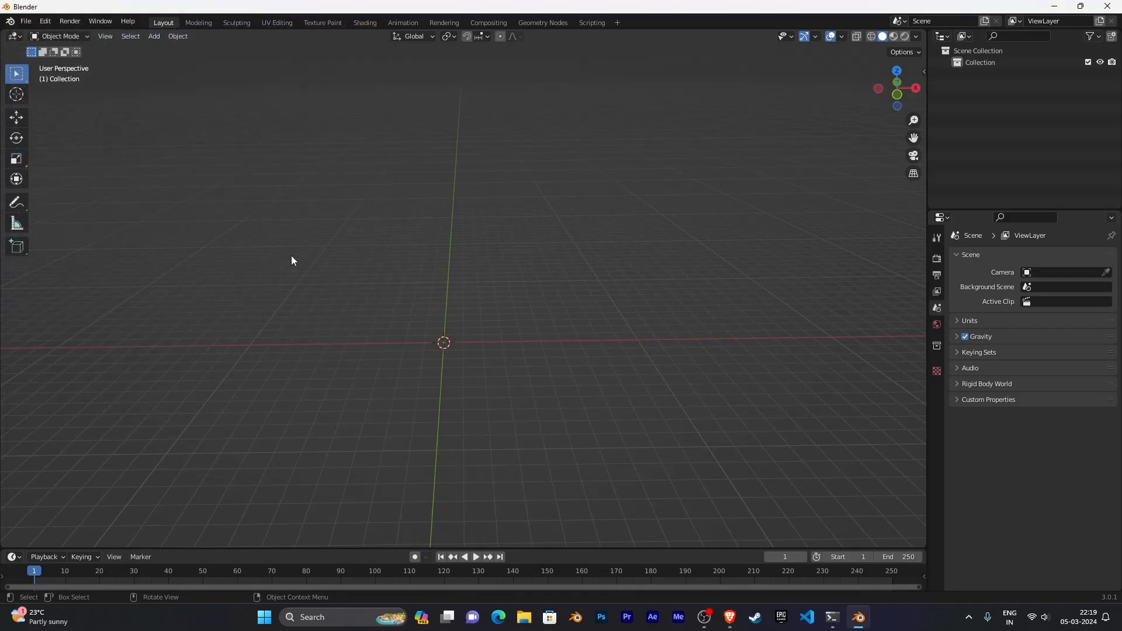
- Add a Sapling Tree Gen curve tree at the origin
key(shift+a)
mouse_move(290, 266)
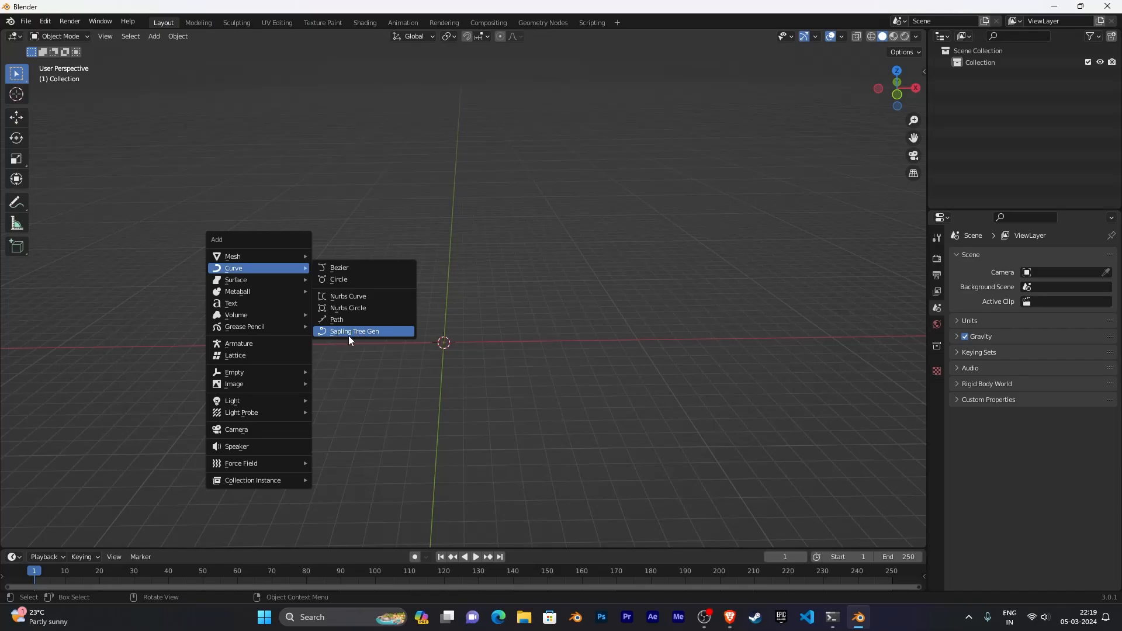
click(350, 332)
- Zoom and orbit around the generated tree to examine its branches up close
scroll(533, 321, up, 10)
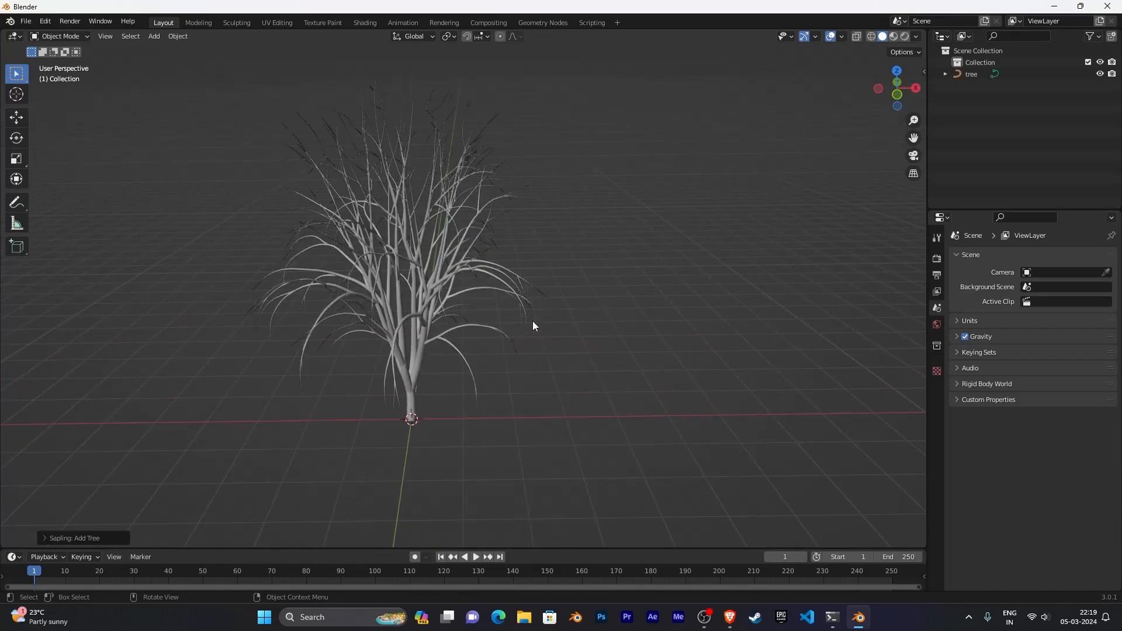
middle_drag(554, 286, 626, 272)
shift+middle_drag(516, 277, 646, 320)
scroll(585, 224, up, 3)
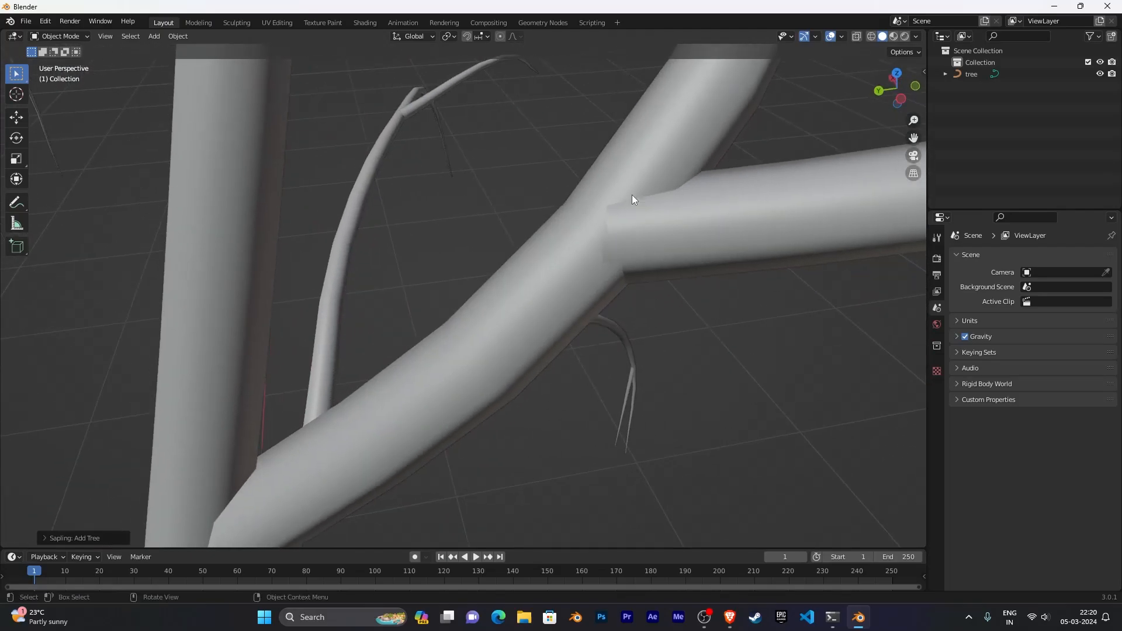
scroll(694, 254, down, 10)
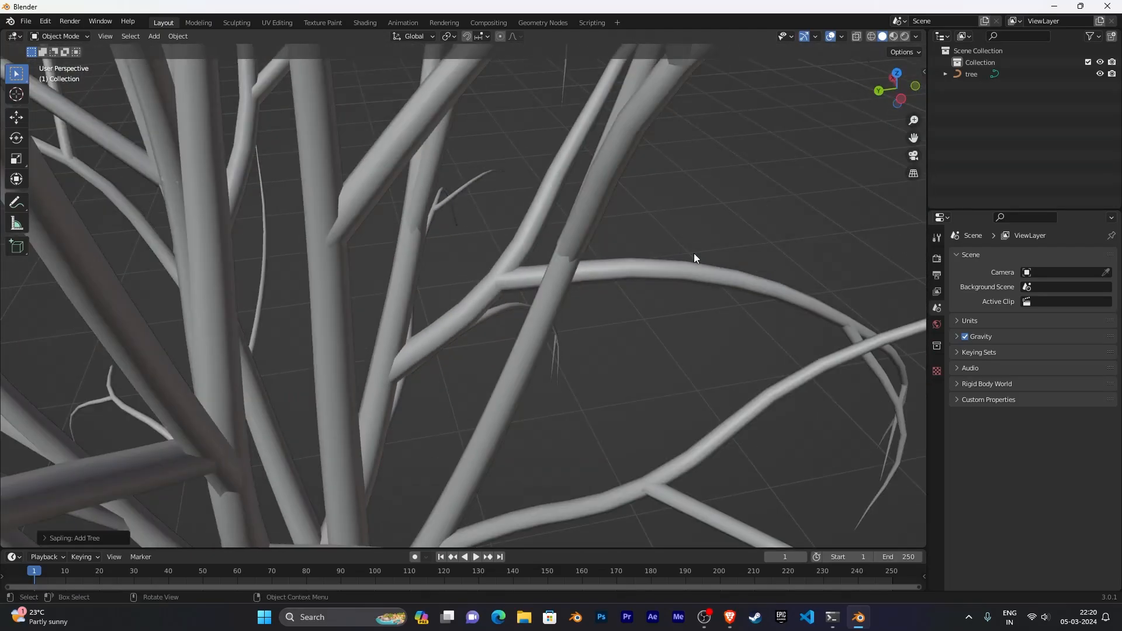
scroll(646, 235, up, 5)
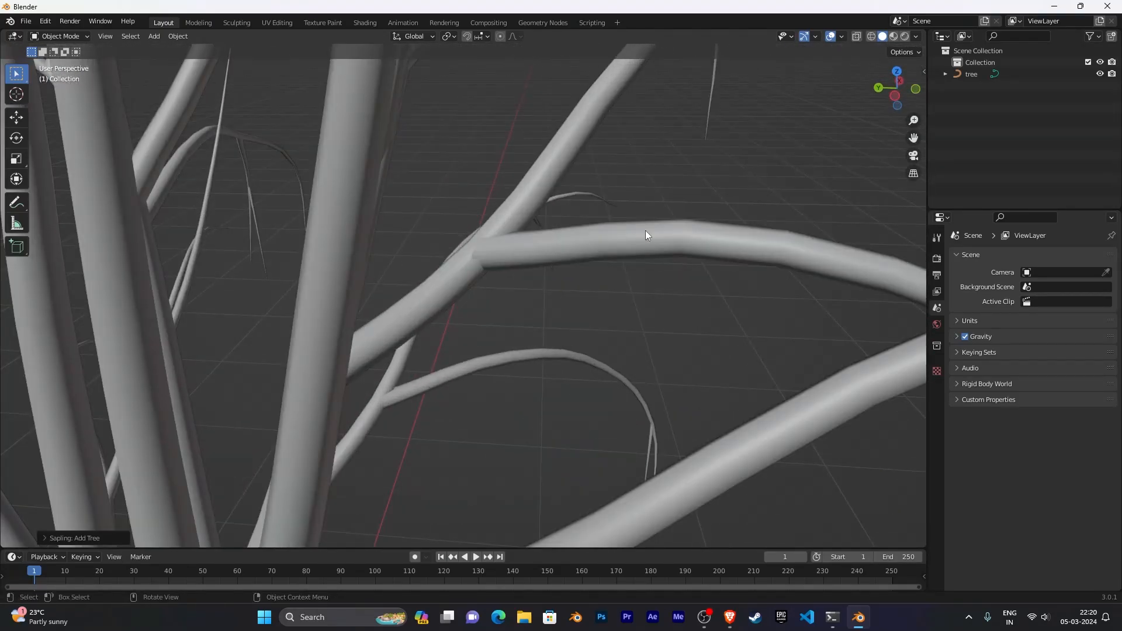
middle_drag(594, 216, 673, 409)
middle_drag(674, 297, 719, 280)
scroll(714, 296, up, 3)
scroll(719, 280, down, 2)
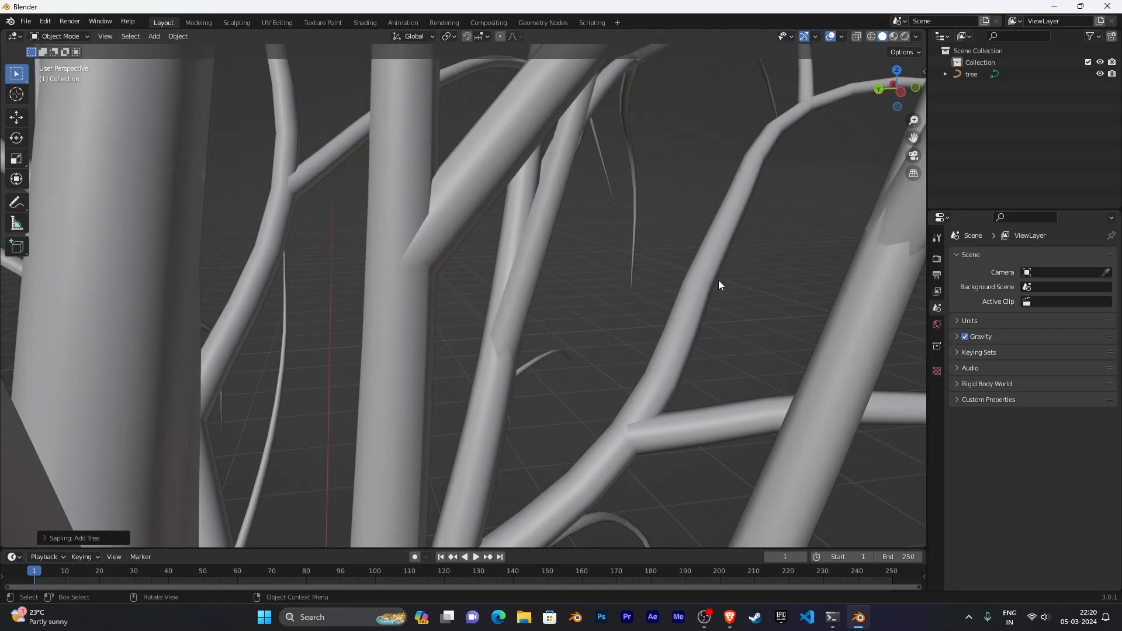
scroll(714, 275, down, 7)
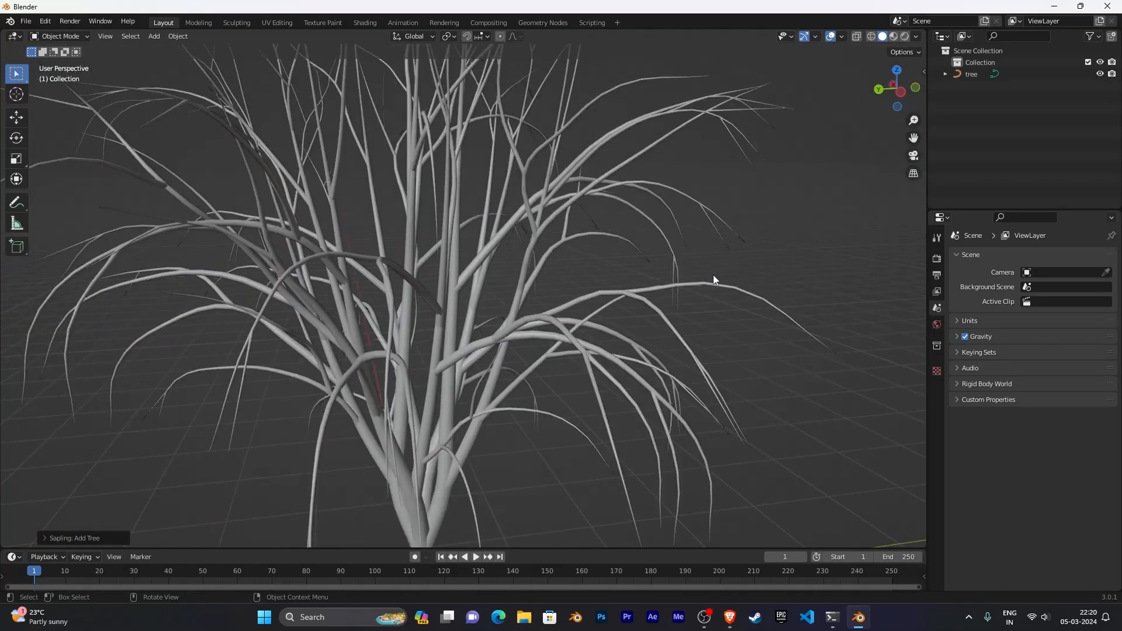
middle_drag(713, 275, 669, 269)
scroll(692, 265, down, 5)
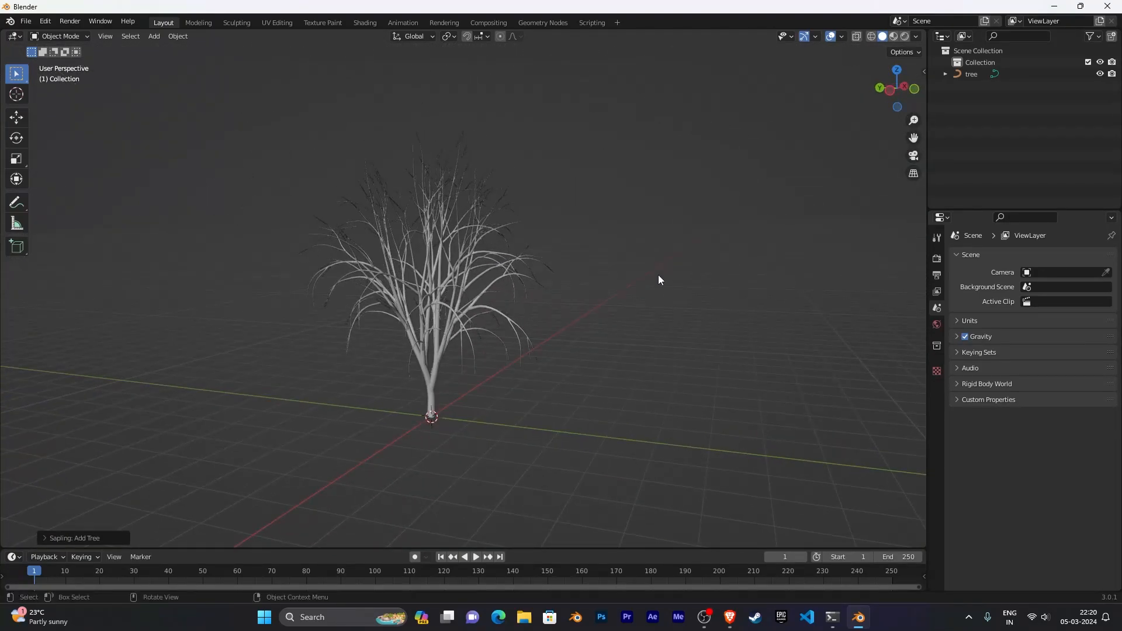
scroll(658, 280, up, 10)
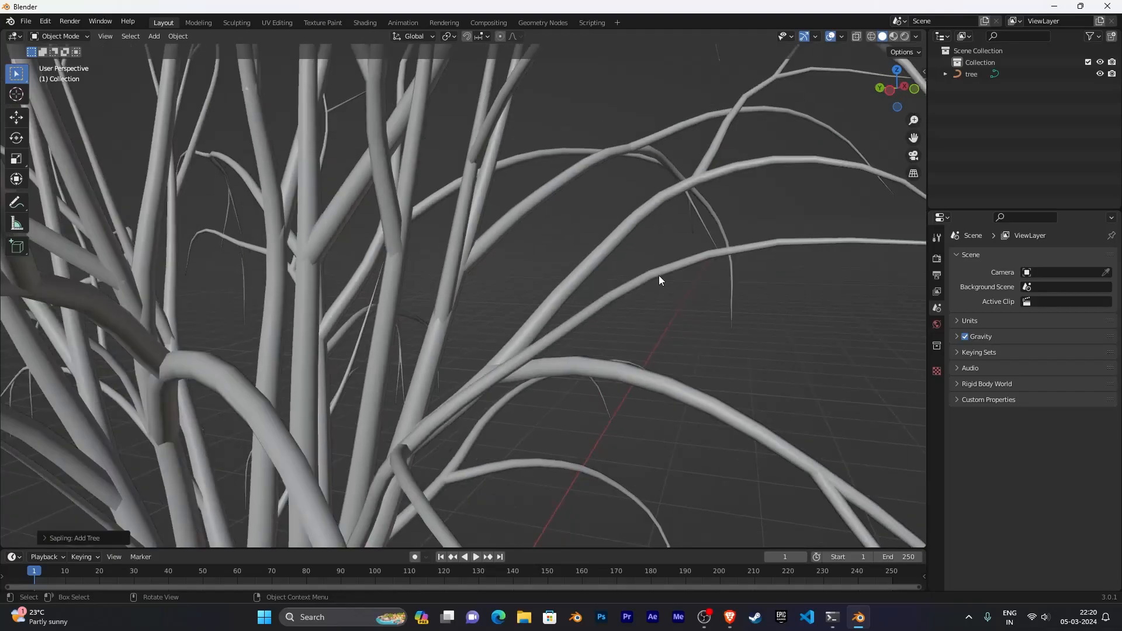
scroll(659, 279, down, 12)
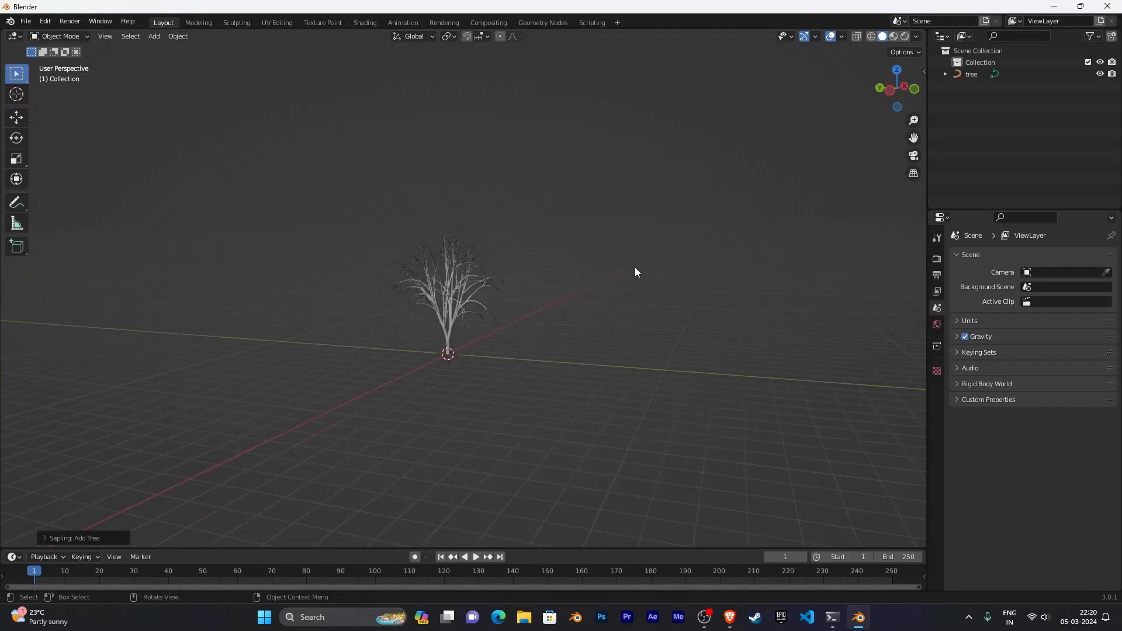
- Select and delete the generated tree
middle_drag(635, 267, 633, 374)
key(a)
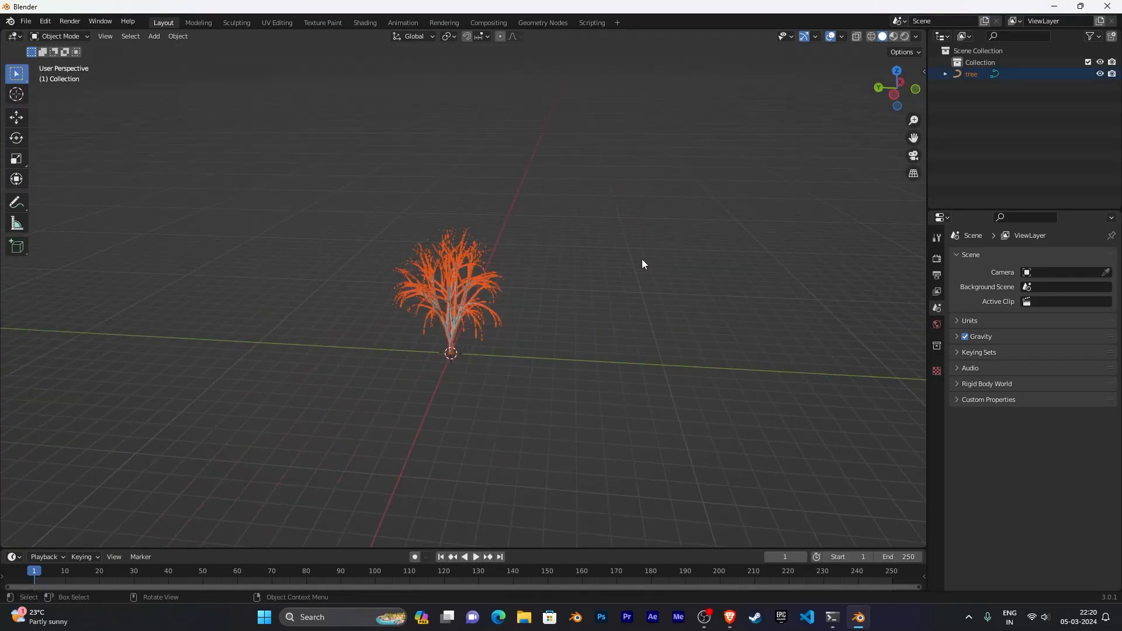
key(x)
click(672, 262)
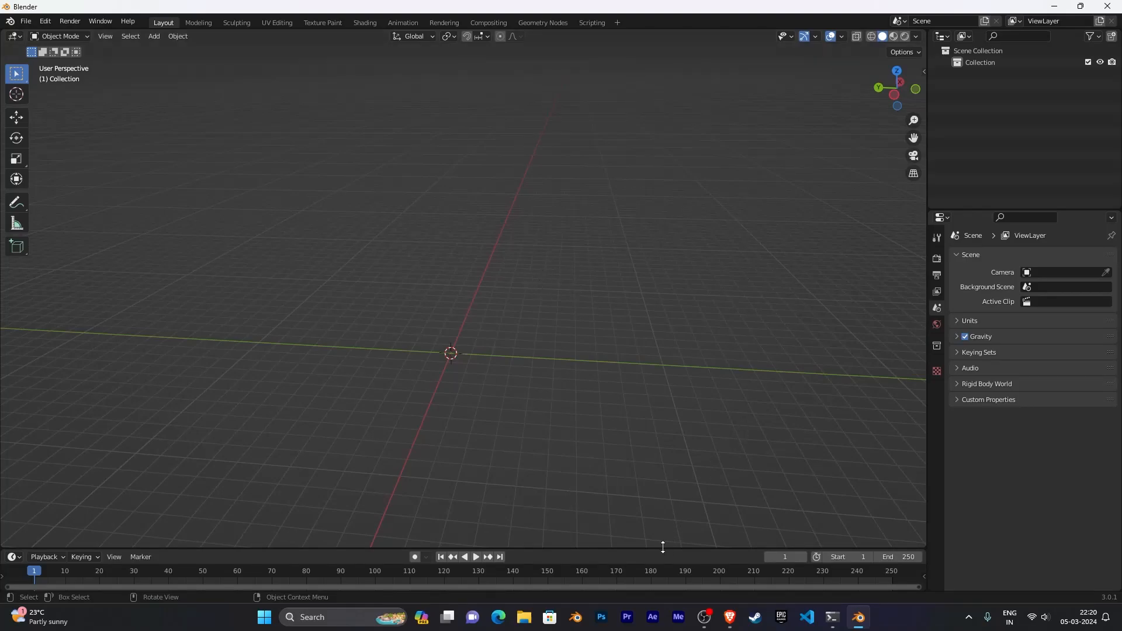
- Enlarge the bottom area, switch it to a Shader Editor, and hide its sidebar
drag(663, 546, 659, 377)
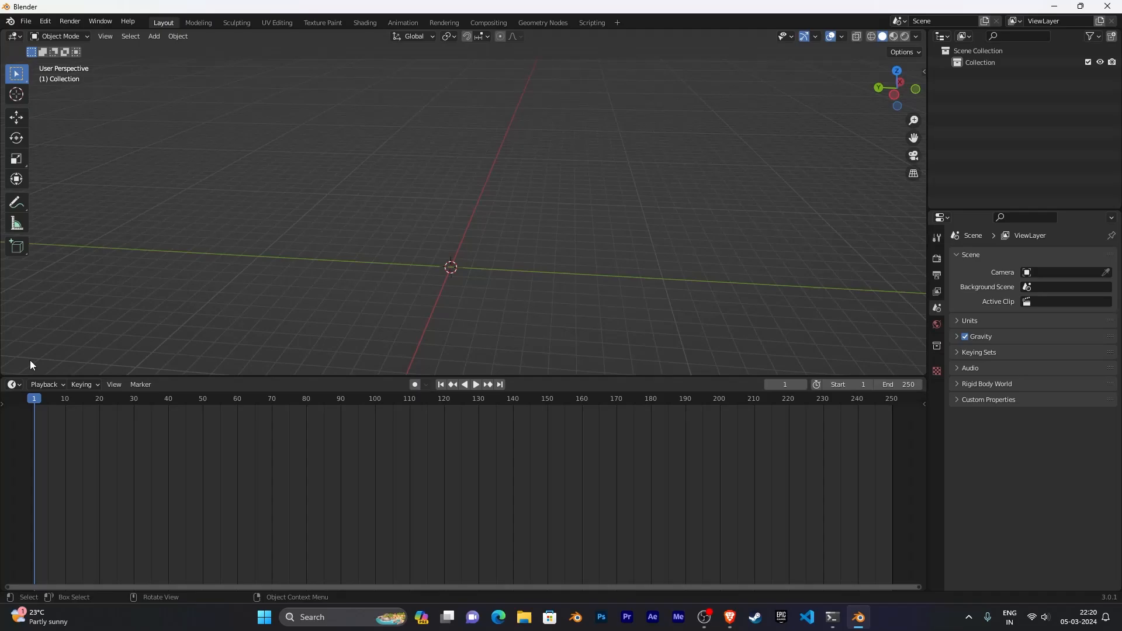
click(13, 385)
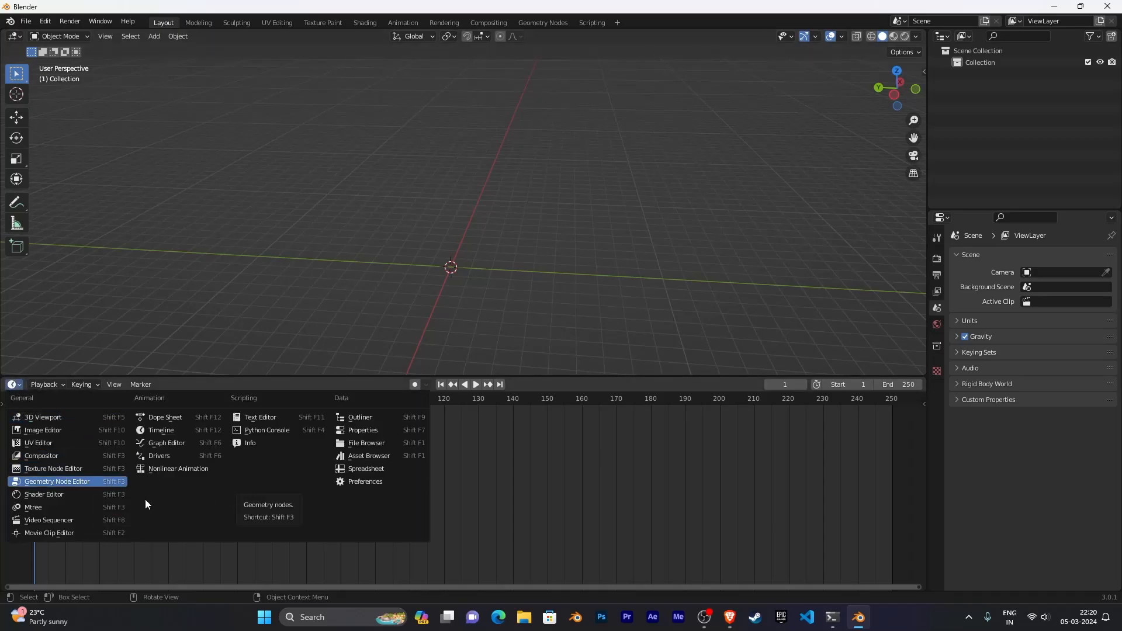
click(41, 507)
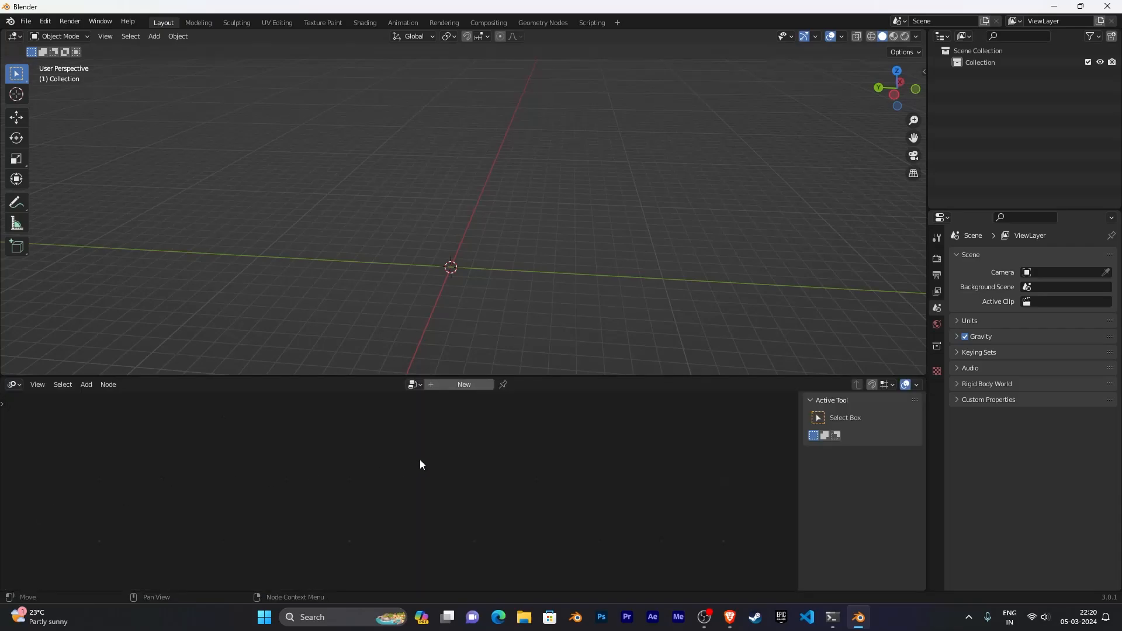
key(n)
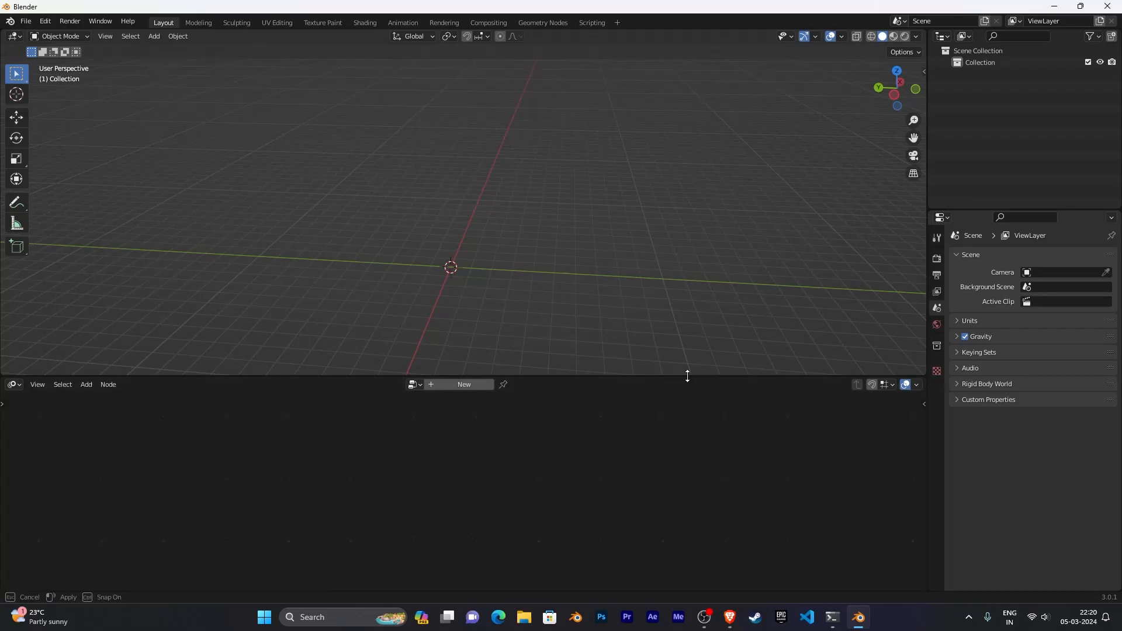
drag(687, 377, 685, 475)
- Append the tree_barks collection from the 3.2_course_assets_4K_packed_v1.blend file in the creating grass folder
middle_drag(512, 317, 401, 302)
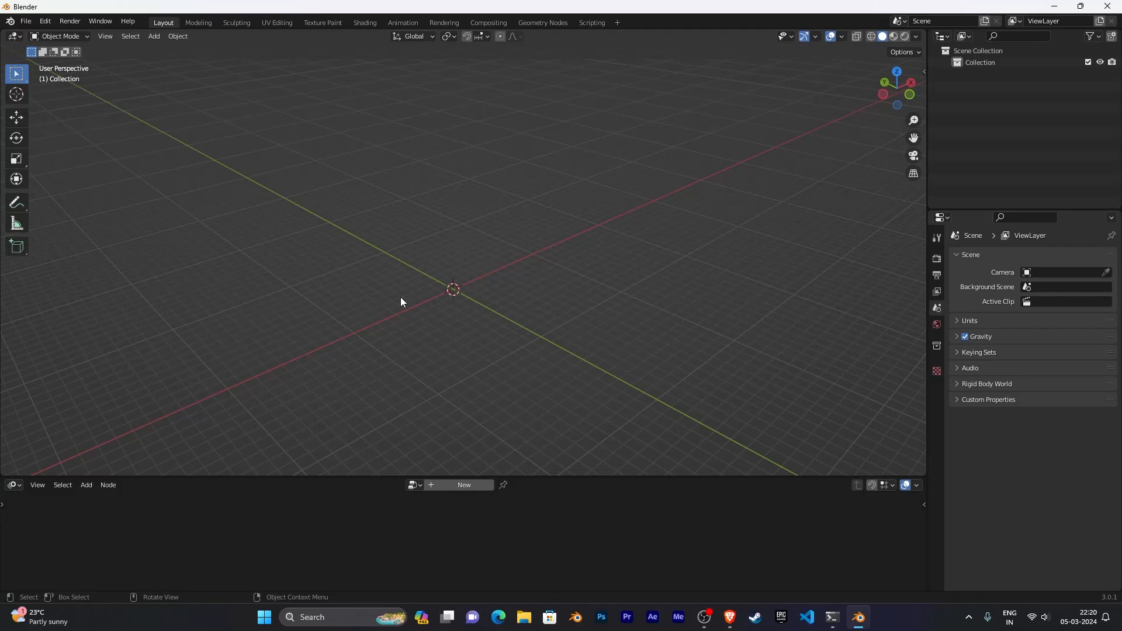
middle_drag(405, 274, 419, 270)
click(27, 22)
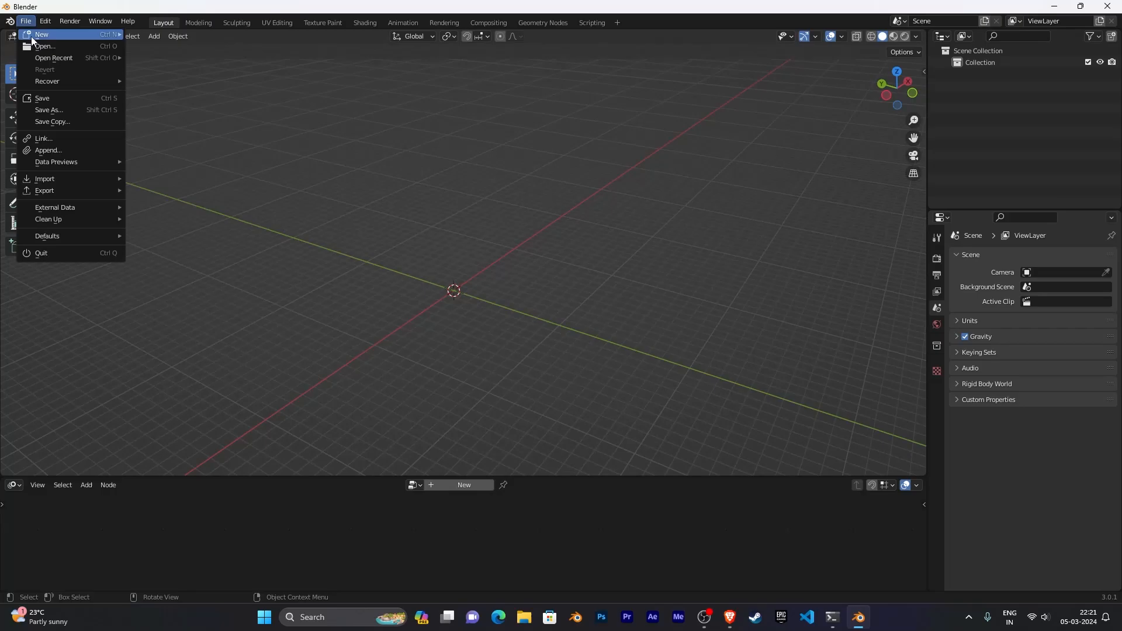
click(72, 151)
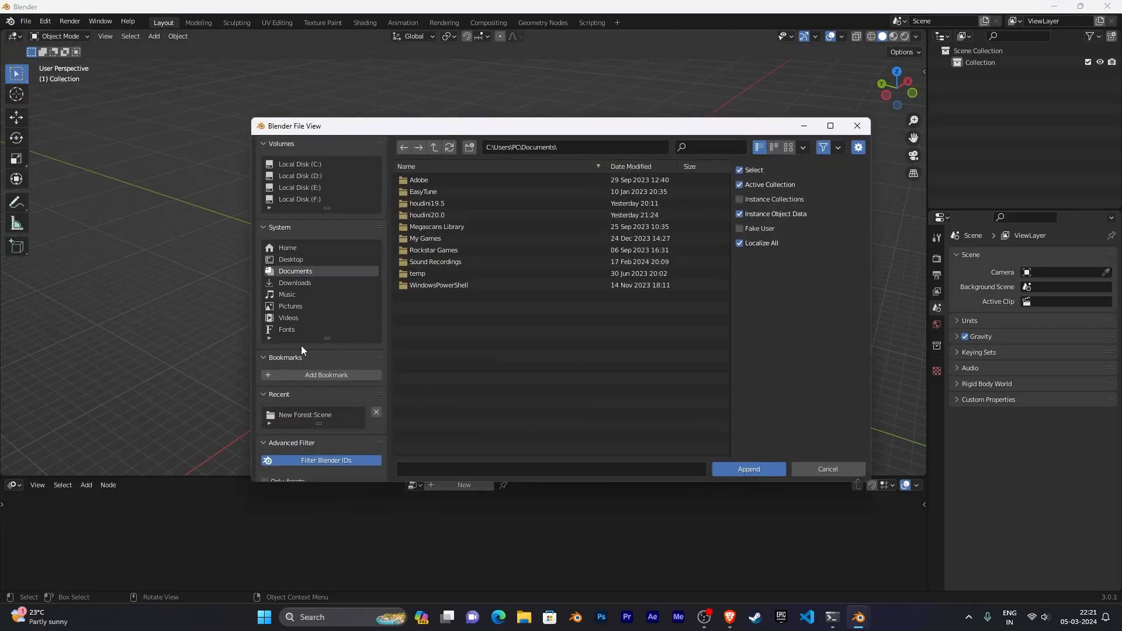
click(300, 198)
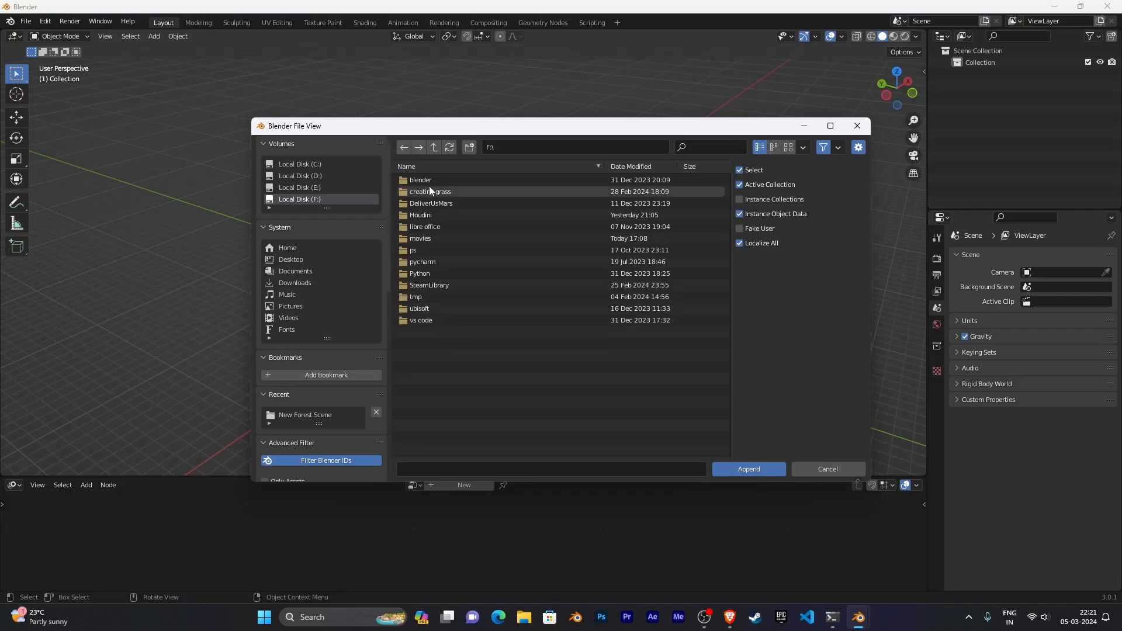
click(443, 193)
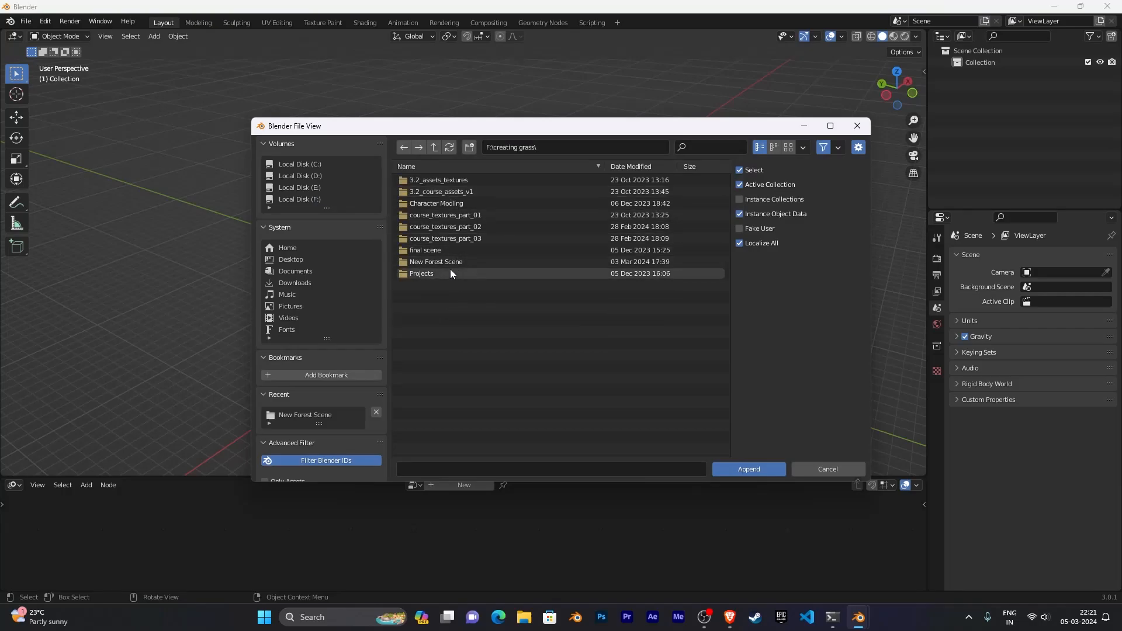
click(462, 194)
click(461, 182)
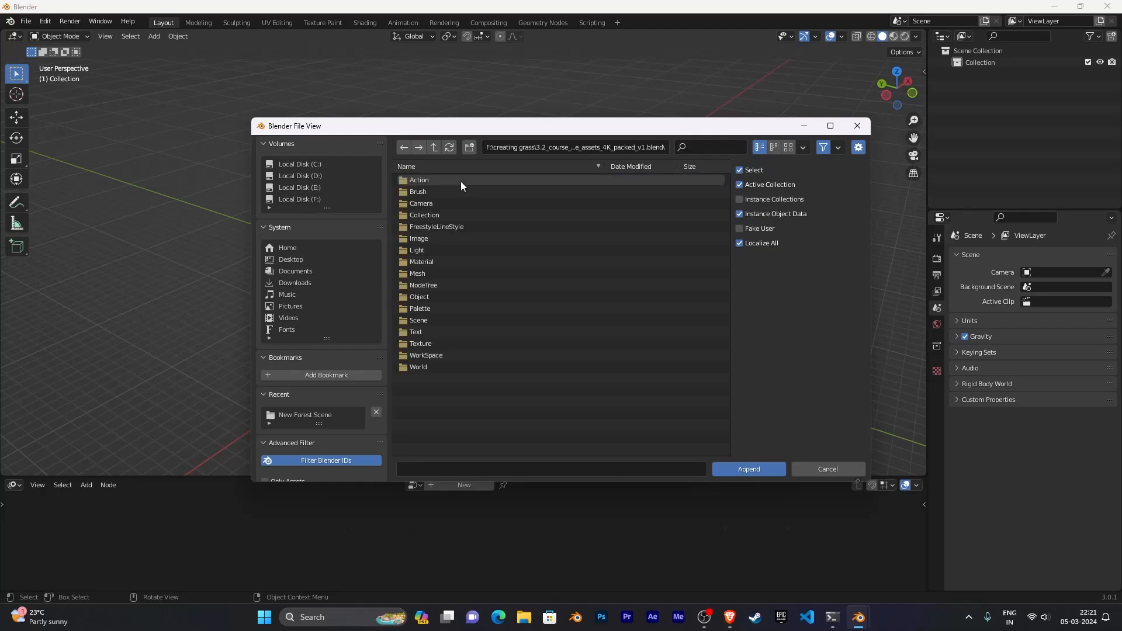
click(453, 215)
scroll(504, 329, down, 2)
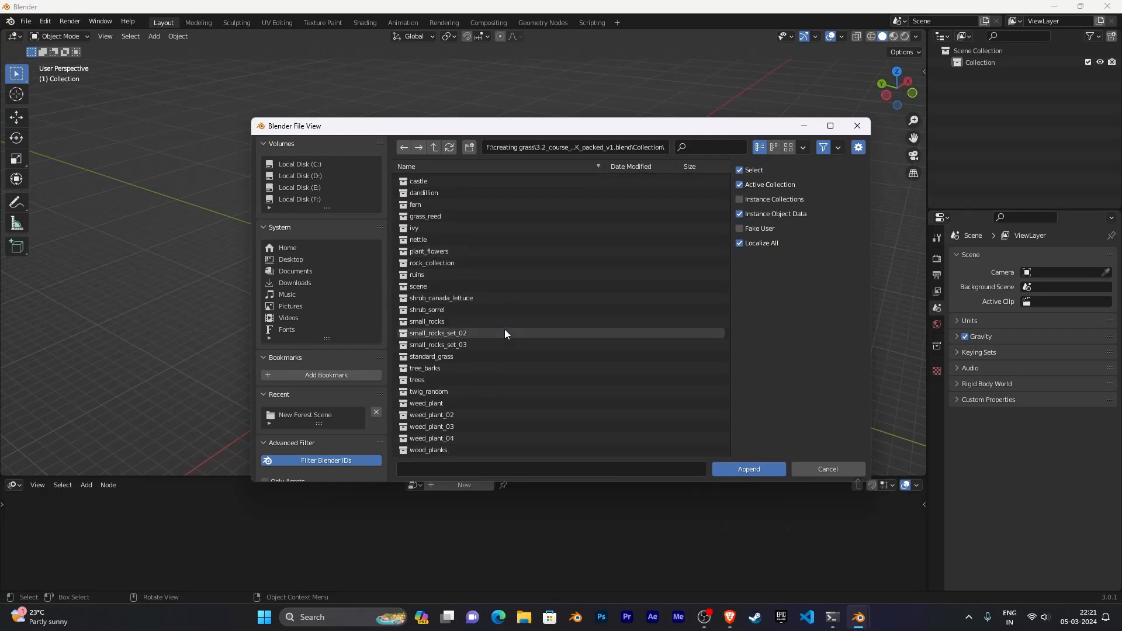
double_click(471, 368)
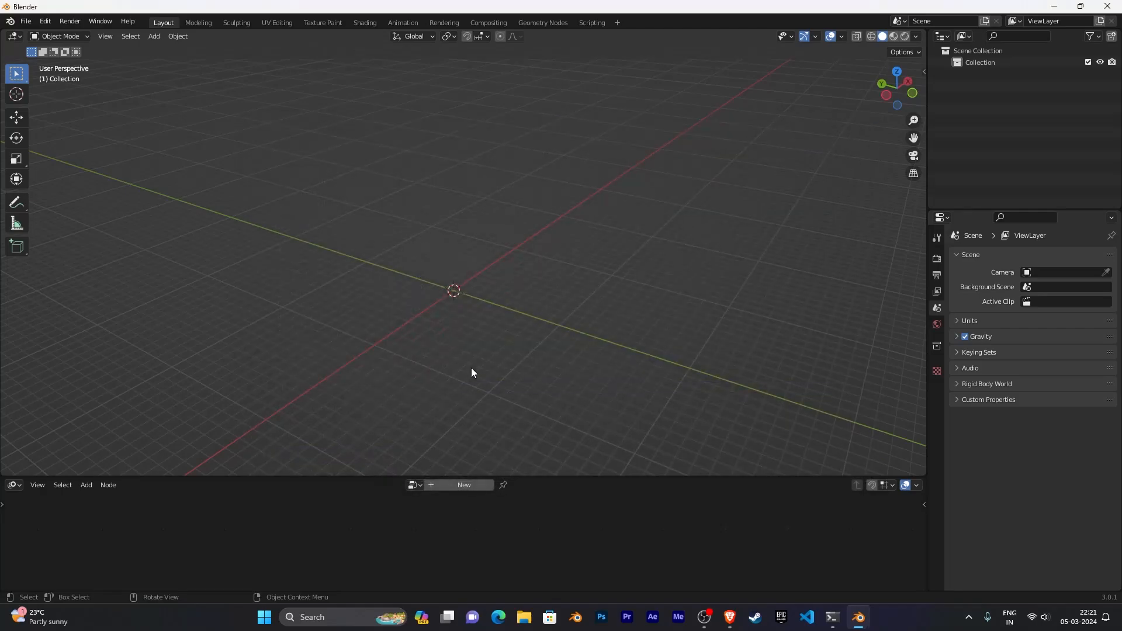
middle_drag(469, 372, 568, 417)
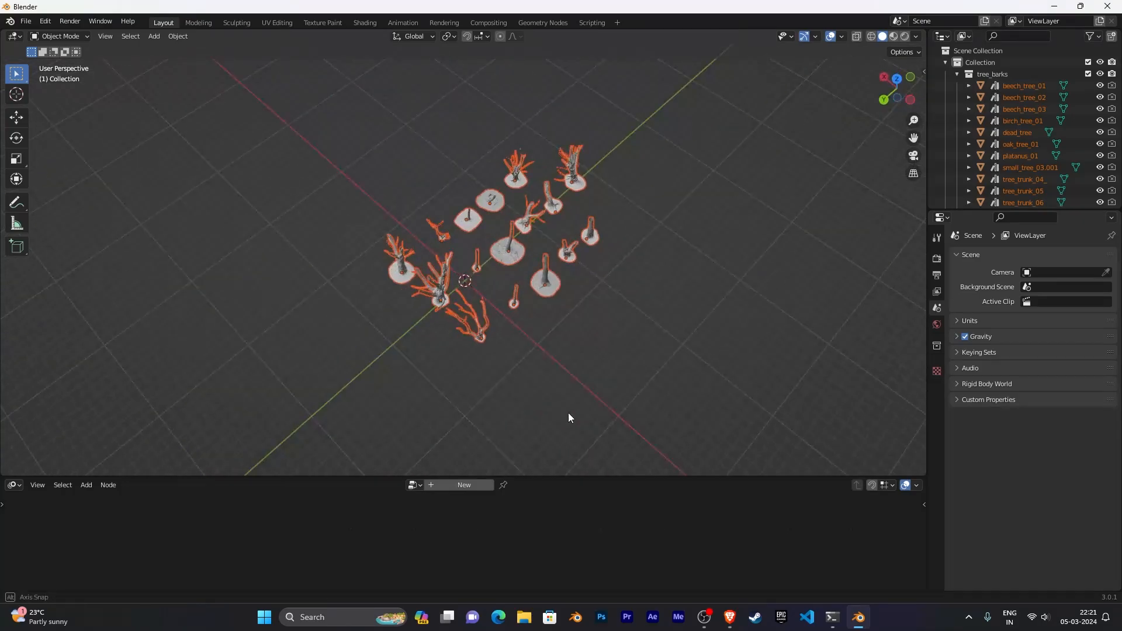
scroll(571, 415, up, 3)
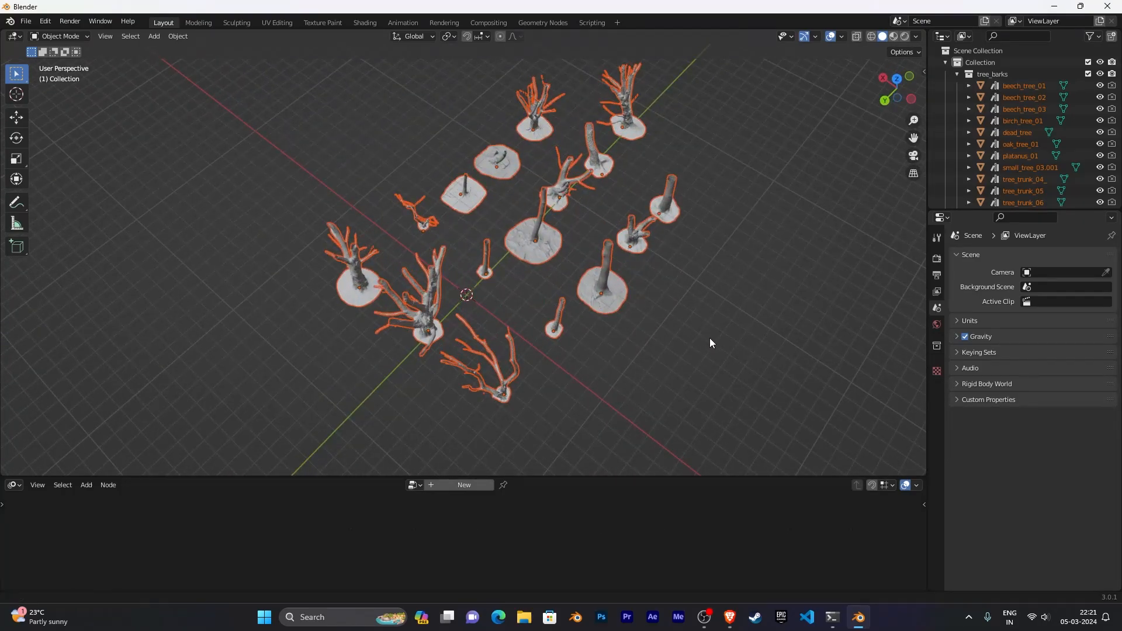
- Orbit around the appended tree assets and select tree_trunk_08
middle_drag(710, 338, 504, 314)
scroll(539, 332, up, 4)
scroll(556, 272, down, 4)
click(489, 317)
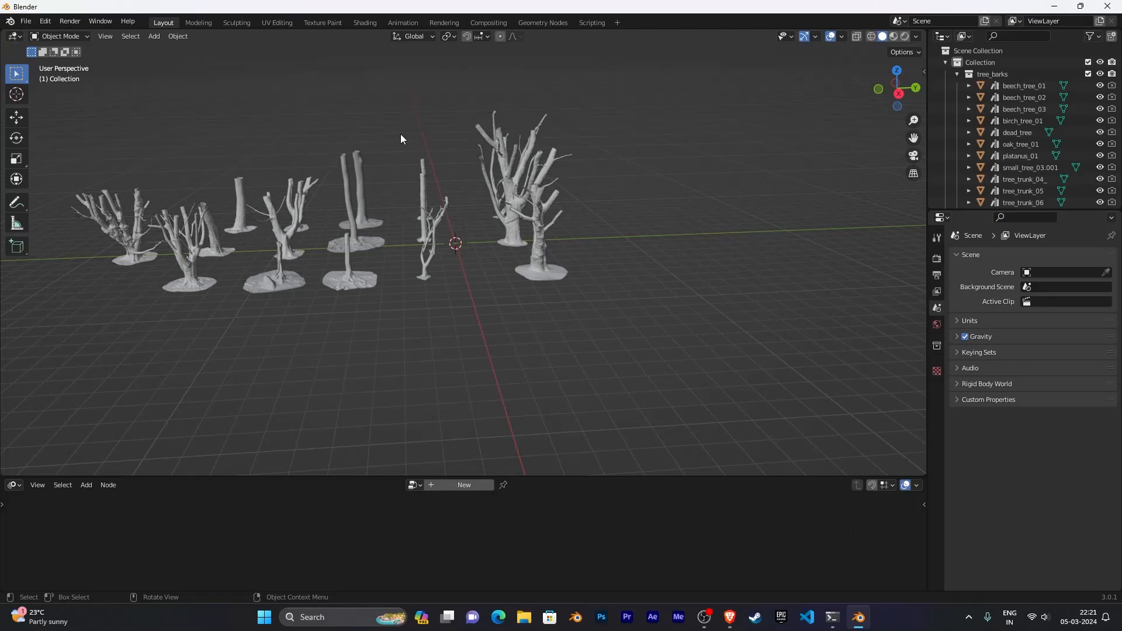
drag(403, 136, 590, 377)
scroll(451, 241, down, 3)
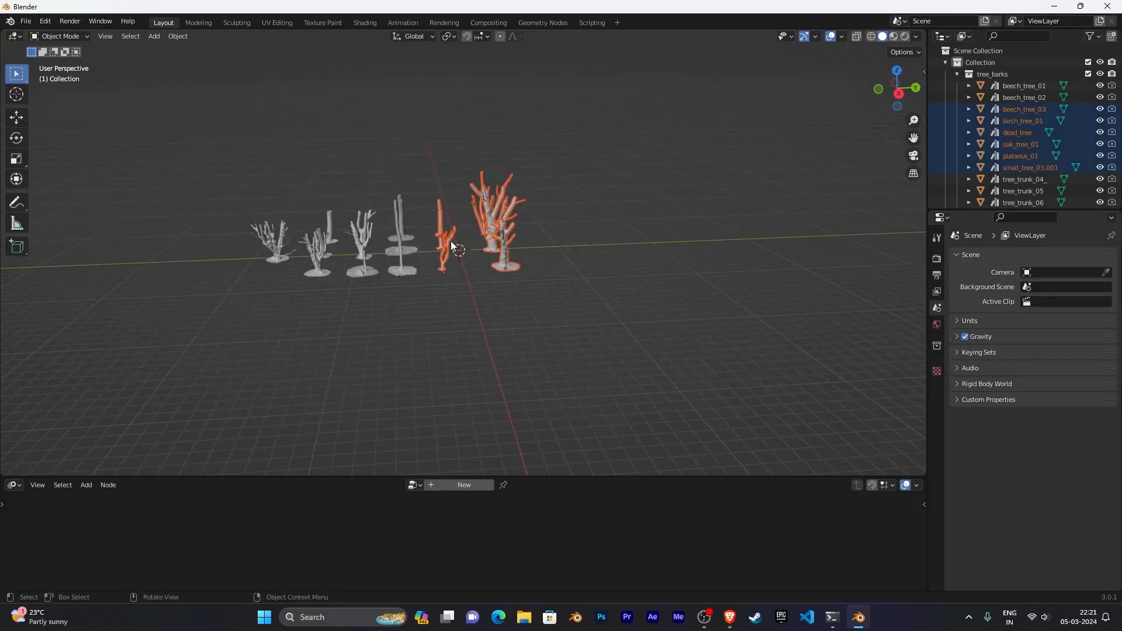
middle_drag(450, 241, 485, 281)
scroll(564, 228, up, 5)
click(489, 315)
scroll(535, 310, down, 3)
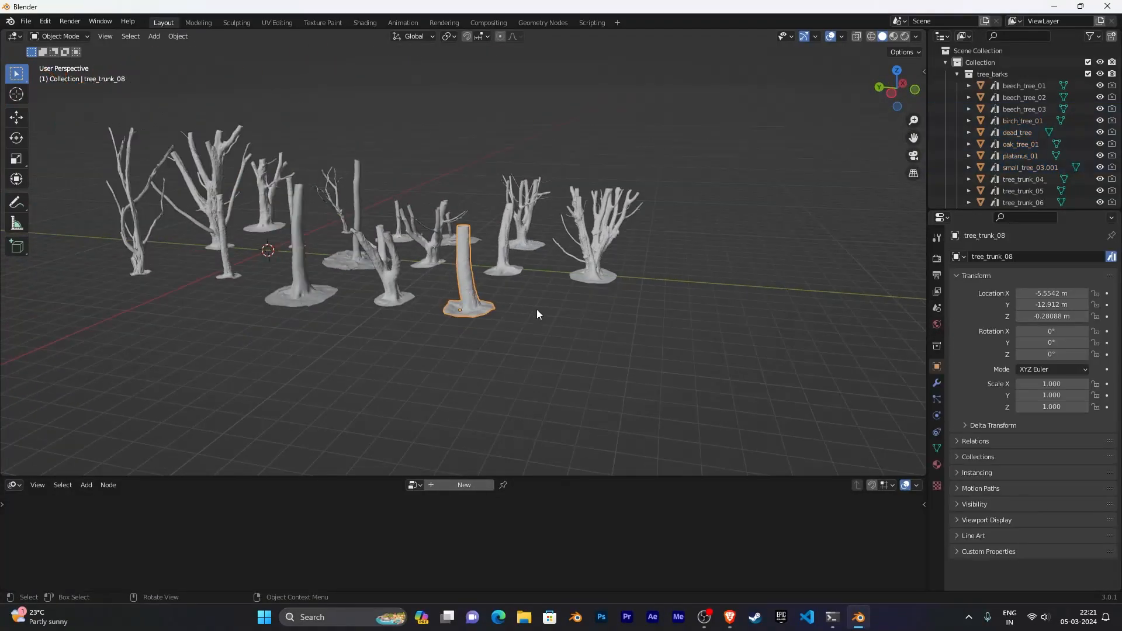
- Invert the selection and hide every tree except tree_trunk_08
middle_drag(537, 314, 305, 86)
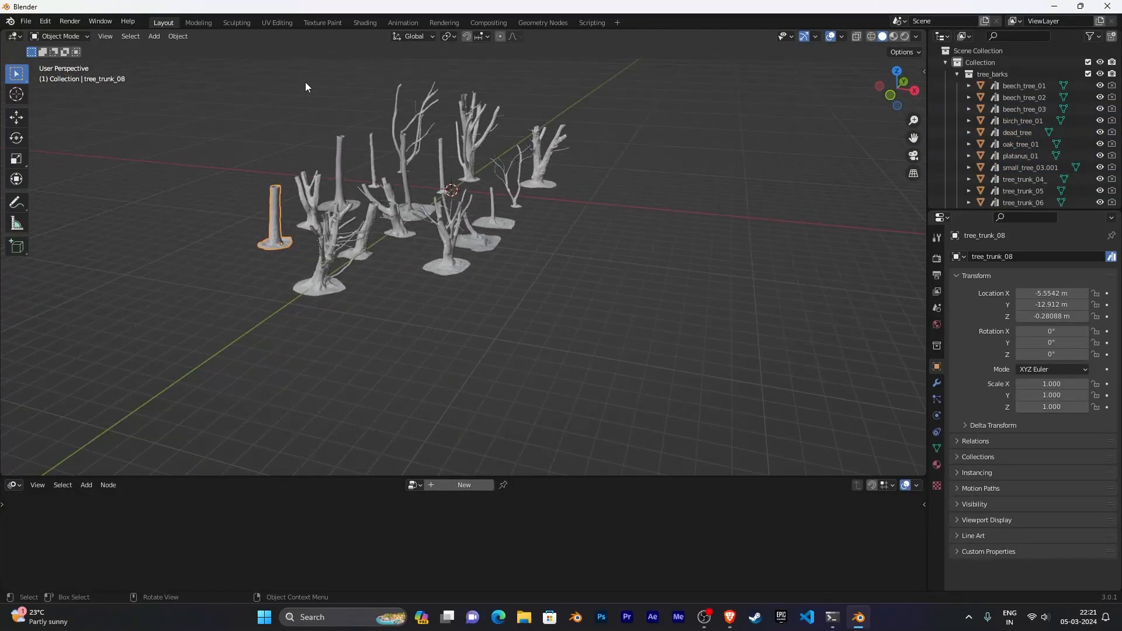
drag(305, 87, 596, 318)
key(KP_Decimal)
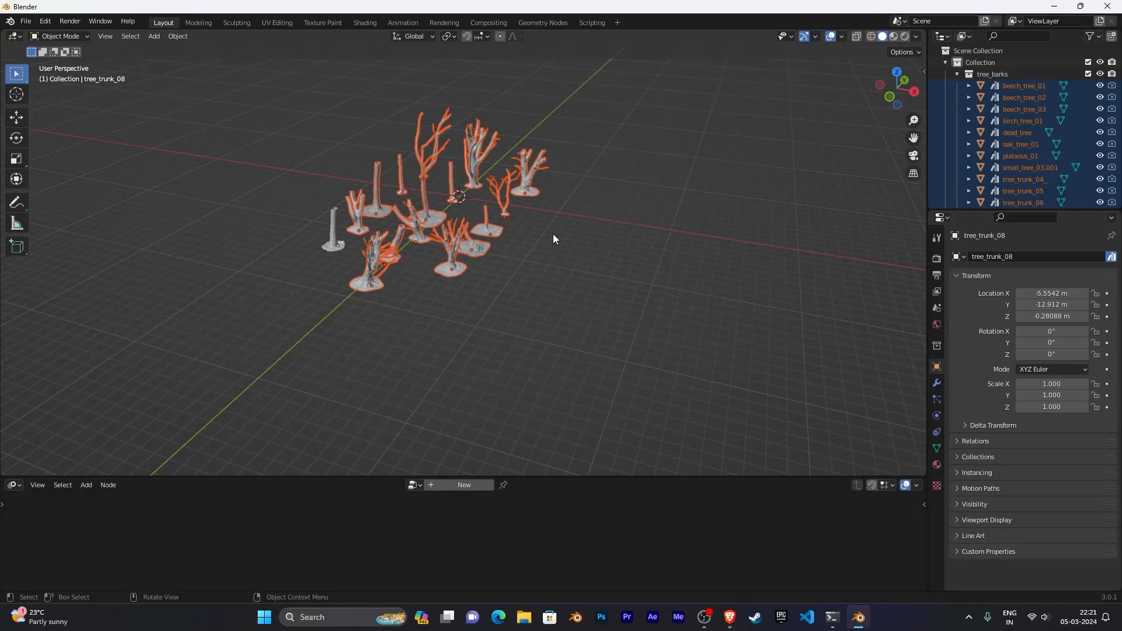
key(h)
- Switch to top view and reveal all the hidden trees again
middle_drag(509, 265, 434, 274)
click(405, 248)
scroll(577, 275, down, 2)
shift+middle_drag(576, 275, 544, 282)
key(KP_7)
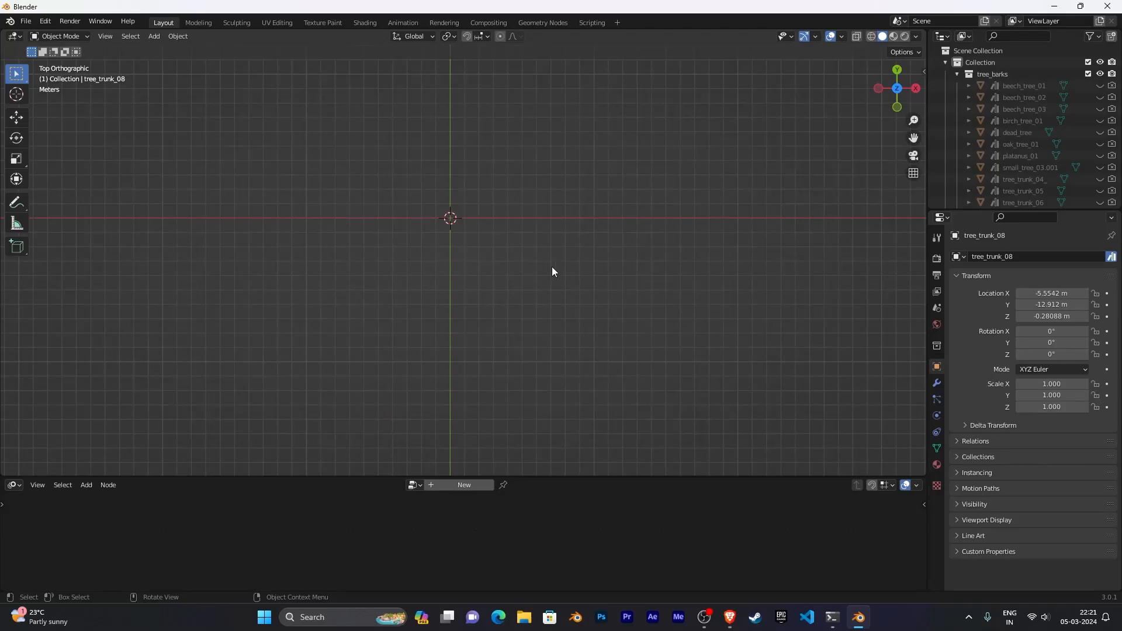
key(alt+h)
scroll(588, 294, down, 3)
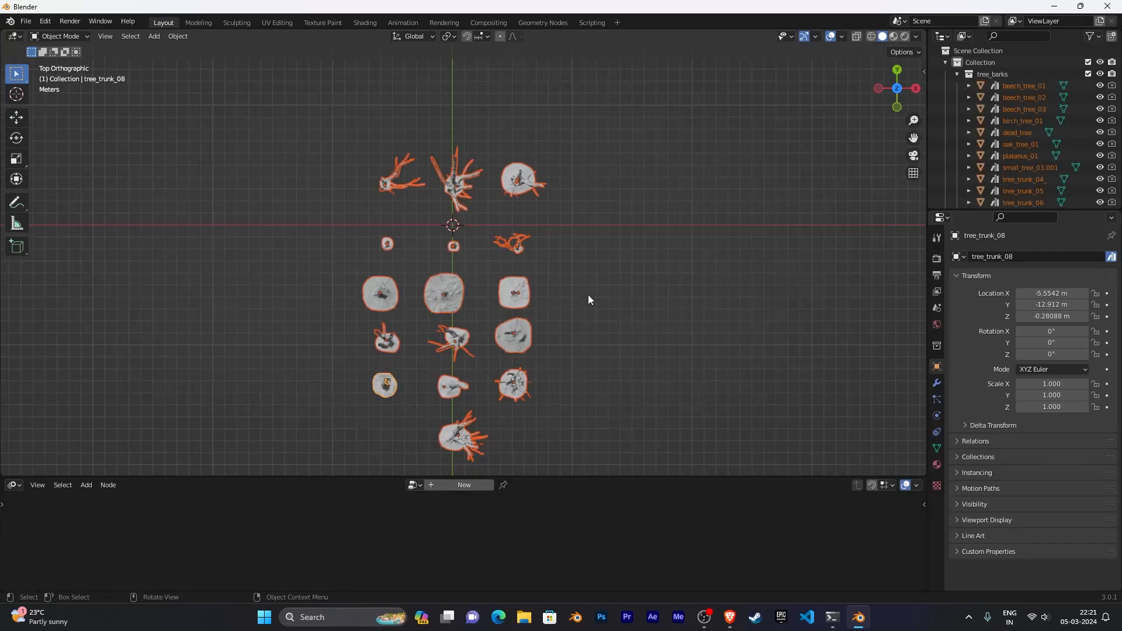
- Hide all the other trees, leaving only tree_trunk_08 visible
middle_drag(604, 305, 597, 256)
scroll(596, 195, up, 3)
drag(321, 171, 633, 374)
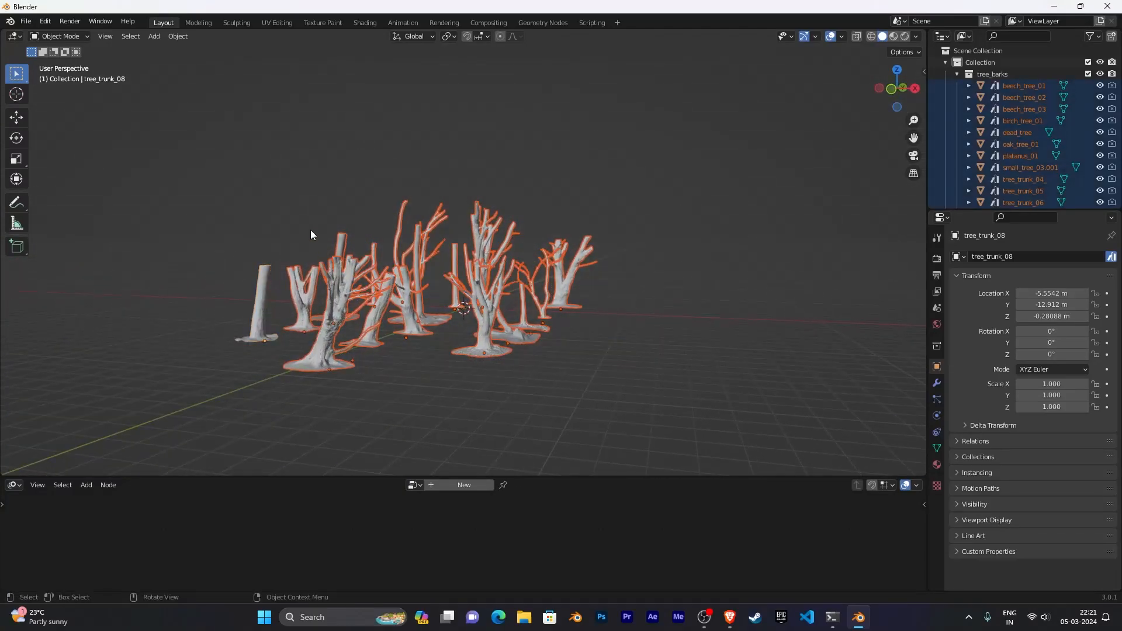
key(h)
scroll(479, 307, down, 3)
middle_drag(480, 307, 475, 326)
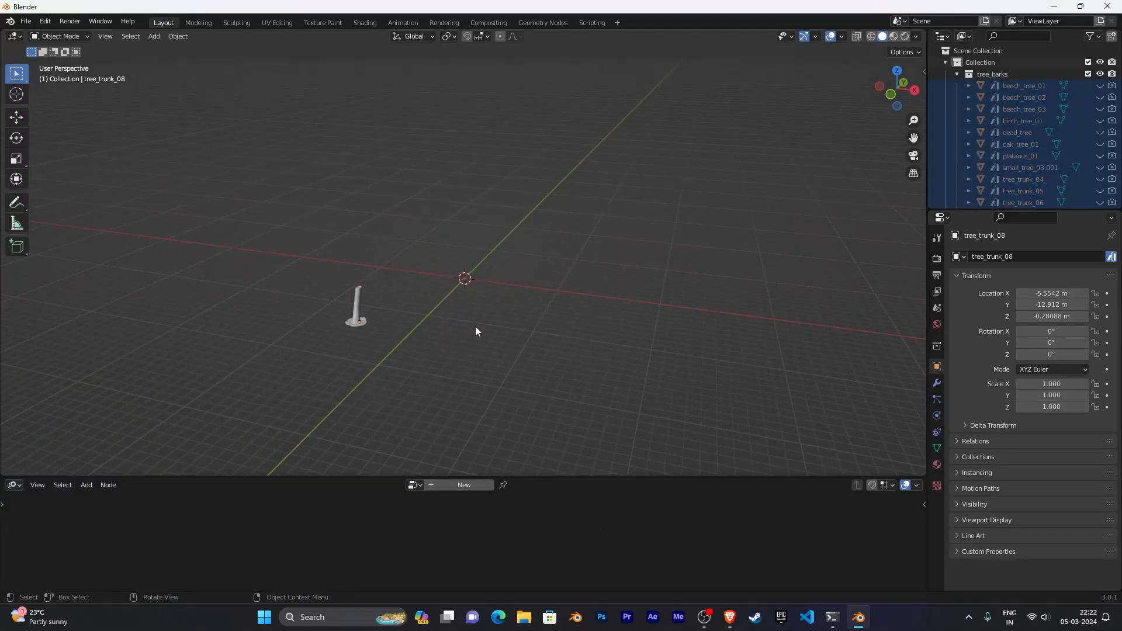
- Move tree_trunk_08 to the world origin in top view
key(KP_7)
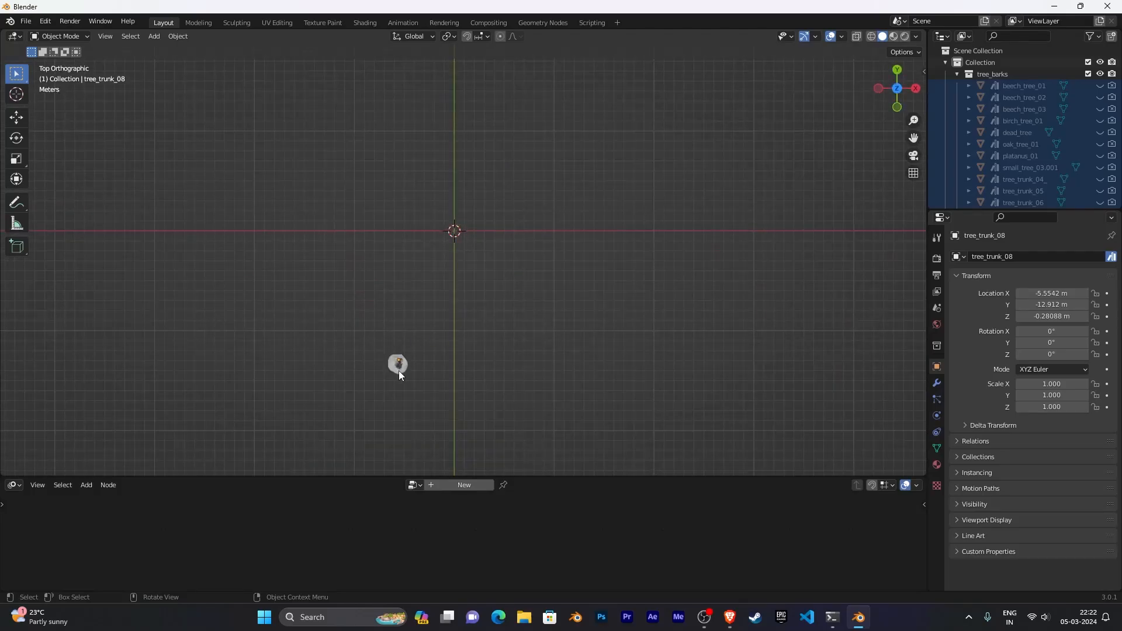
key(g)
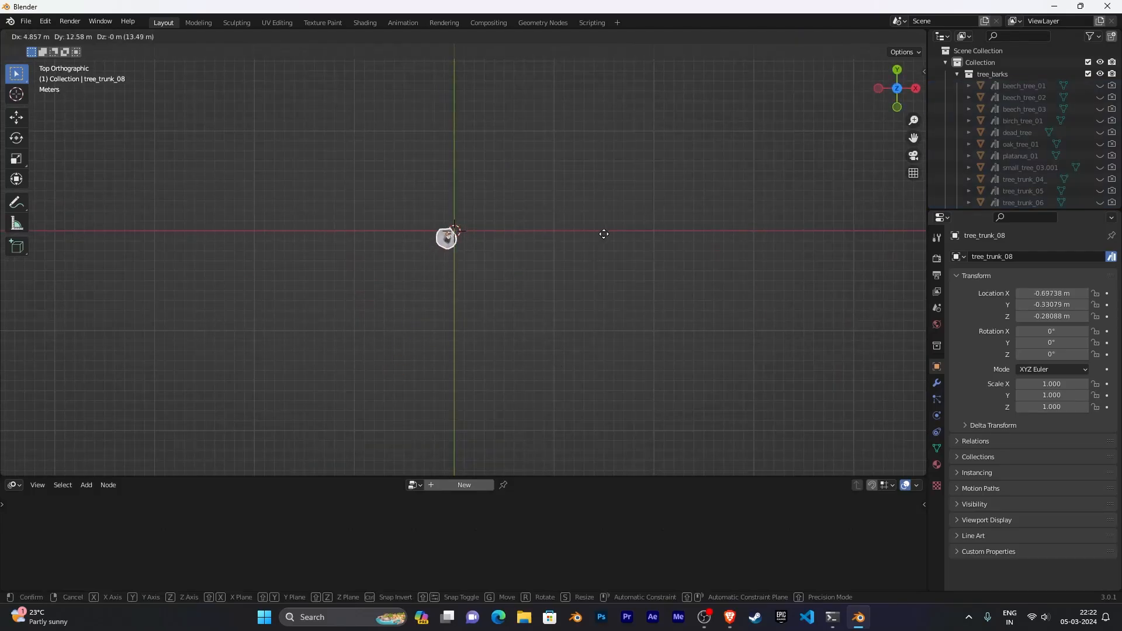
click(611, 230)
middle_drag(609, 302, 605, 242)
- View the trunk from the front and enlarge the node editor area
key(KP_1)
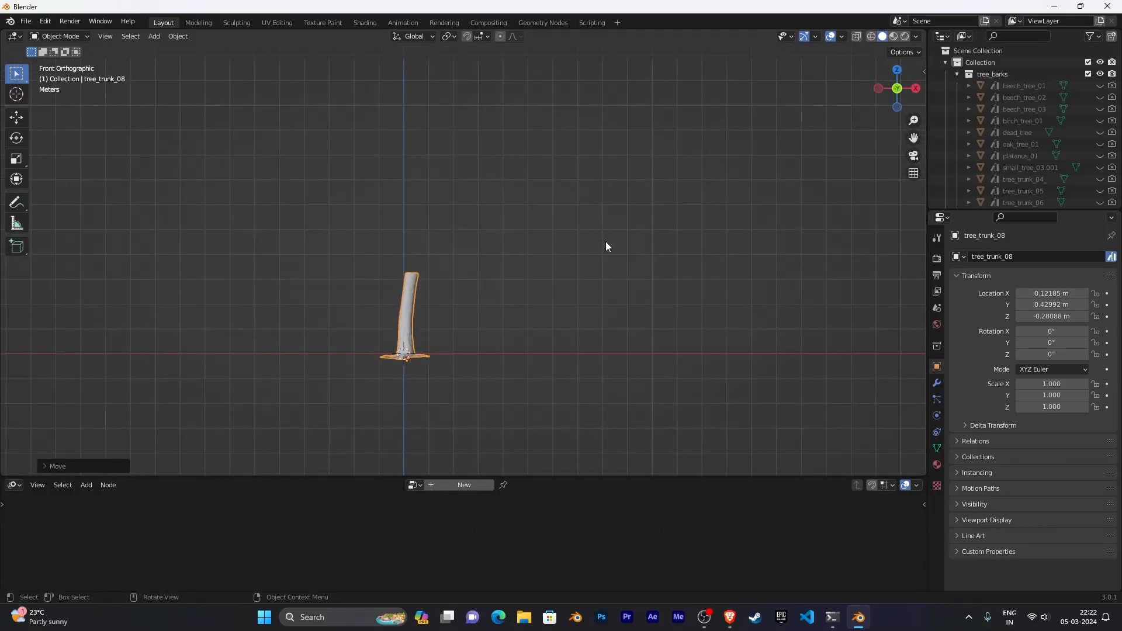
shift+middle_drag(458, 342, 490, 307)
scroll(490, 306, up, 3)
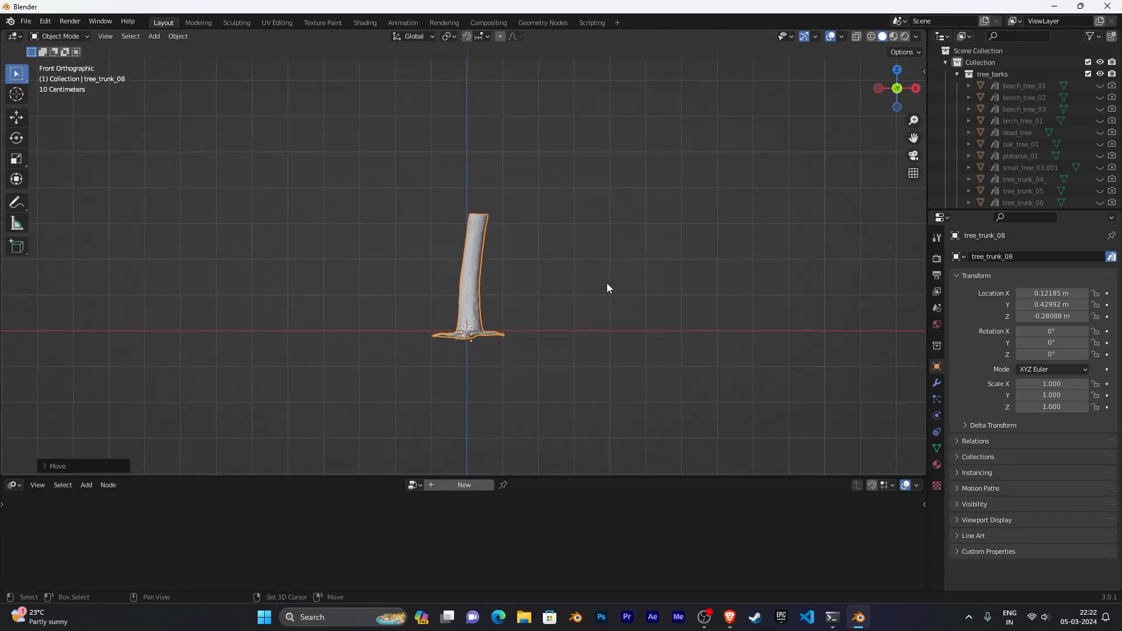
drag(559, 475, 514, 358)
click(457, 363)
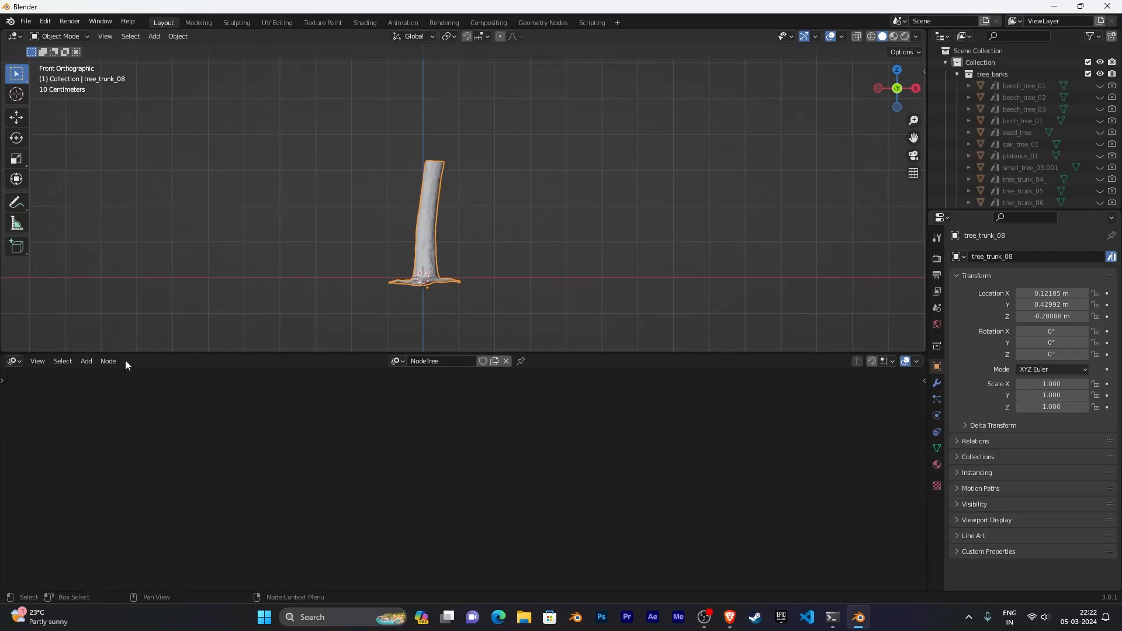
- Add a Tree Mesher node to the node tree
key(shift+a)
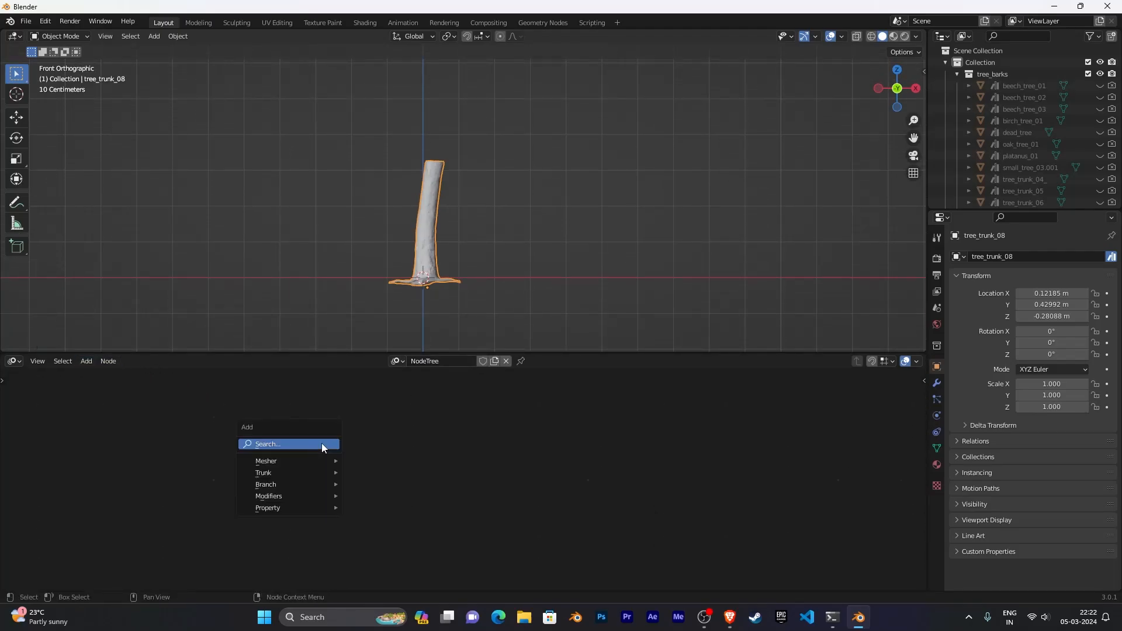
click(86, 361)
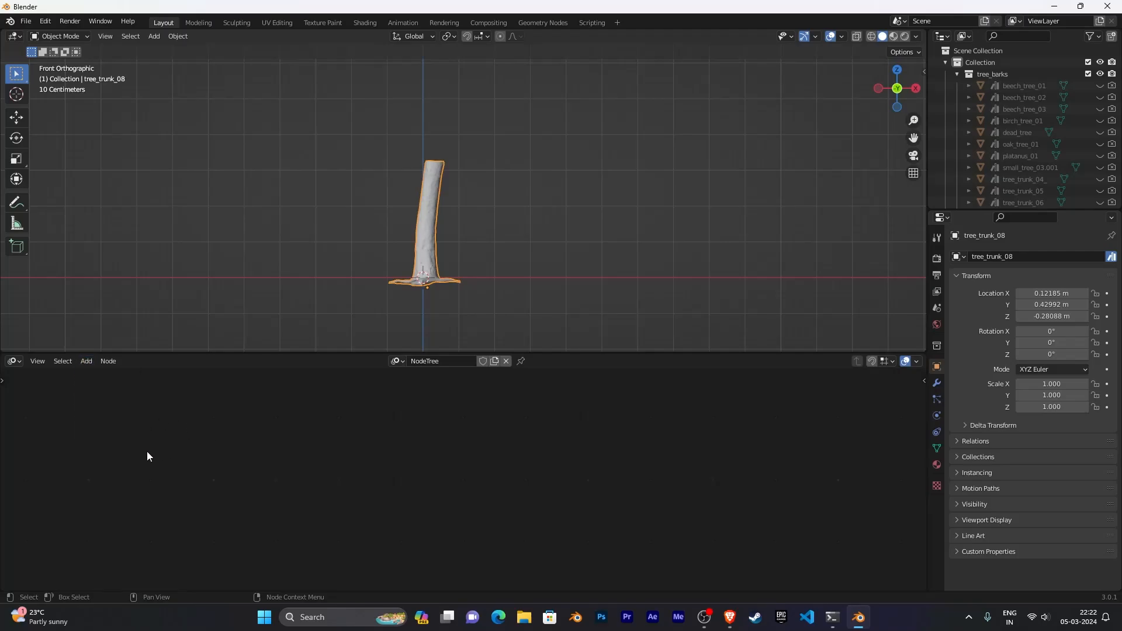
click(86, 361)
mouse_move(117, 390)
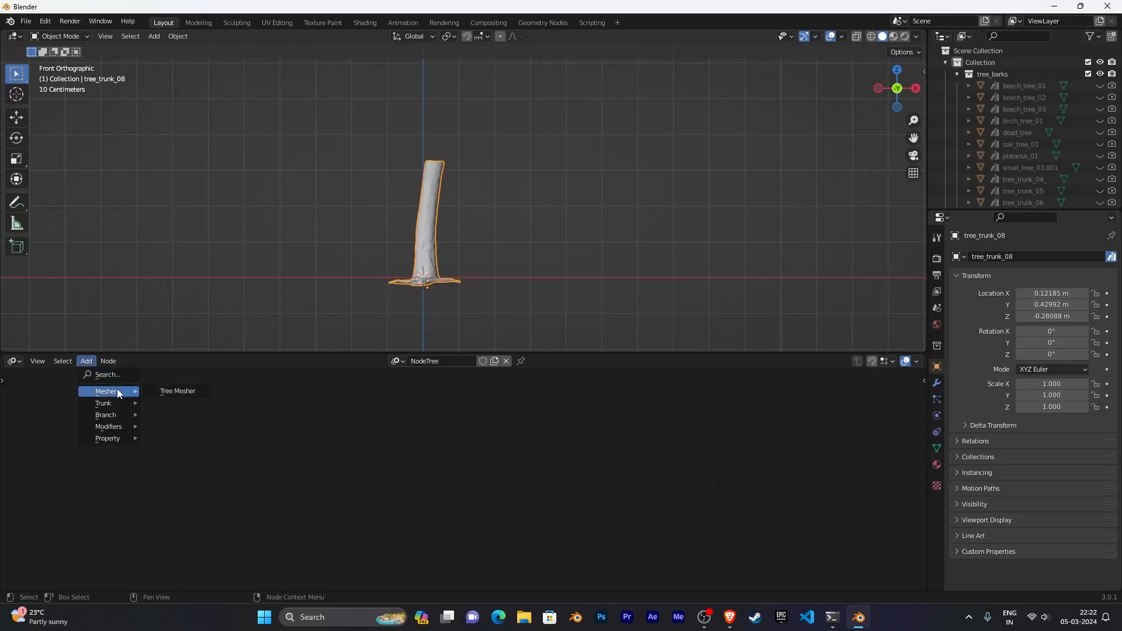
click(169, 391)
click(265, 440)
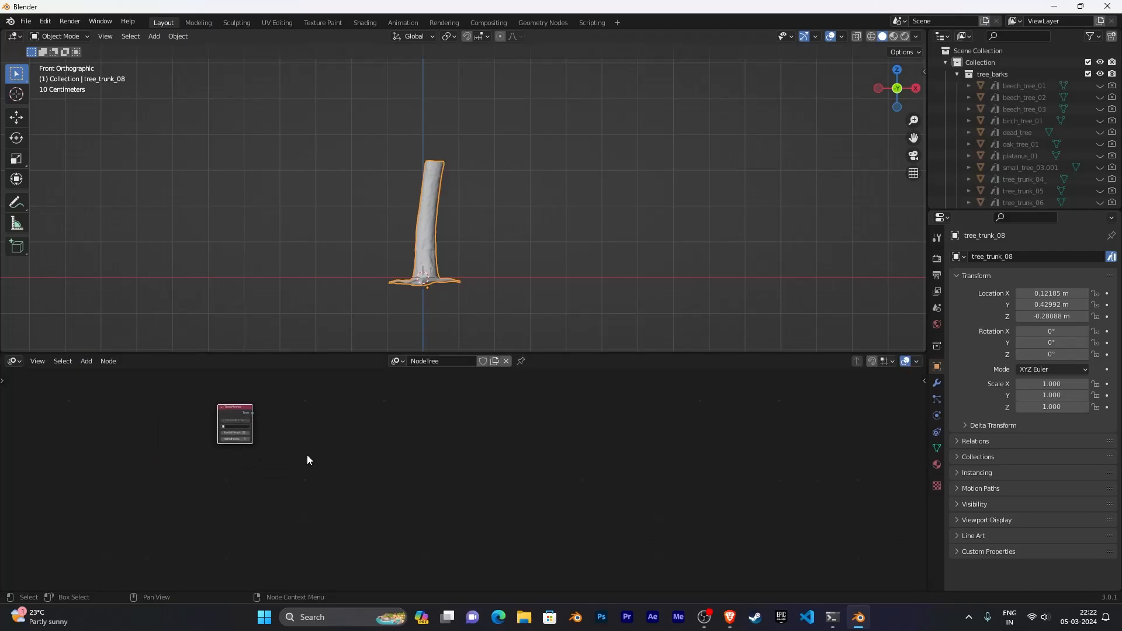
- Add a Trunk node to the right of the Tree Mesher node
scroll(306, 455, up, 3)
middle_drag(353, 454, 398, 496)
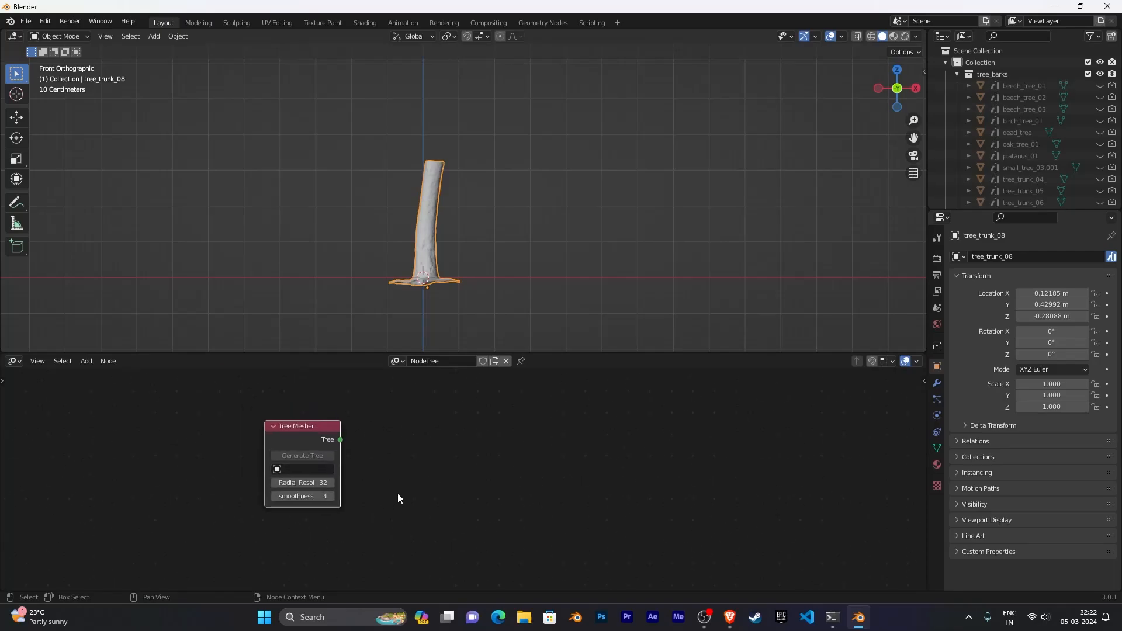
scroll(393, 488, up, 1)
scroll(390, 480, down, 1)
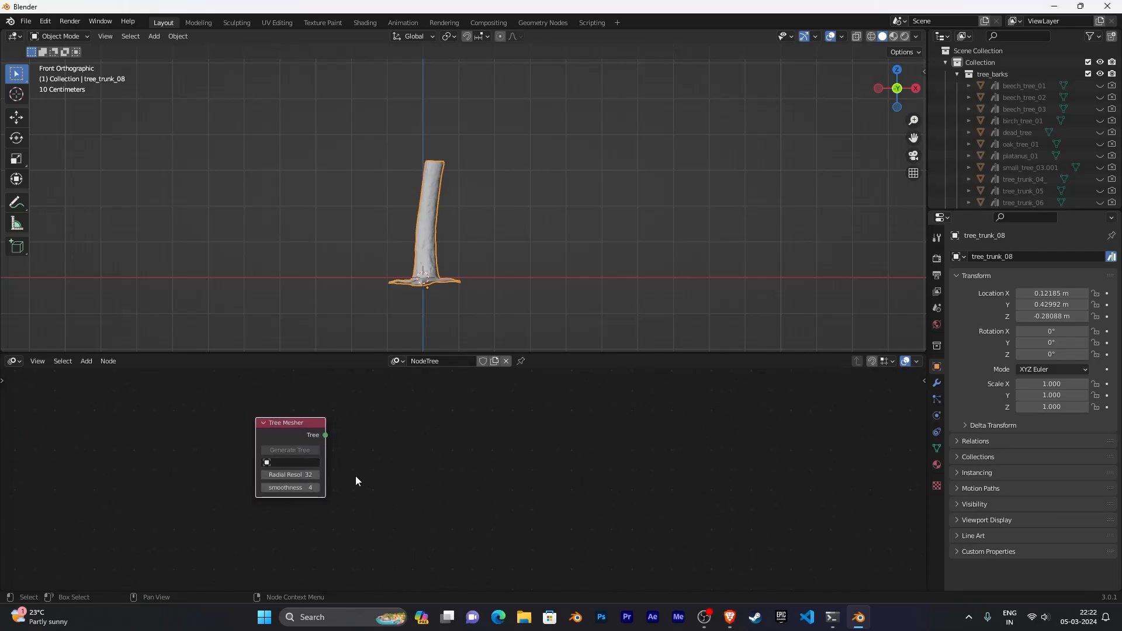
click(82, 363)
mouse_move(110, 402)
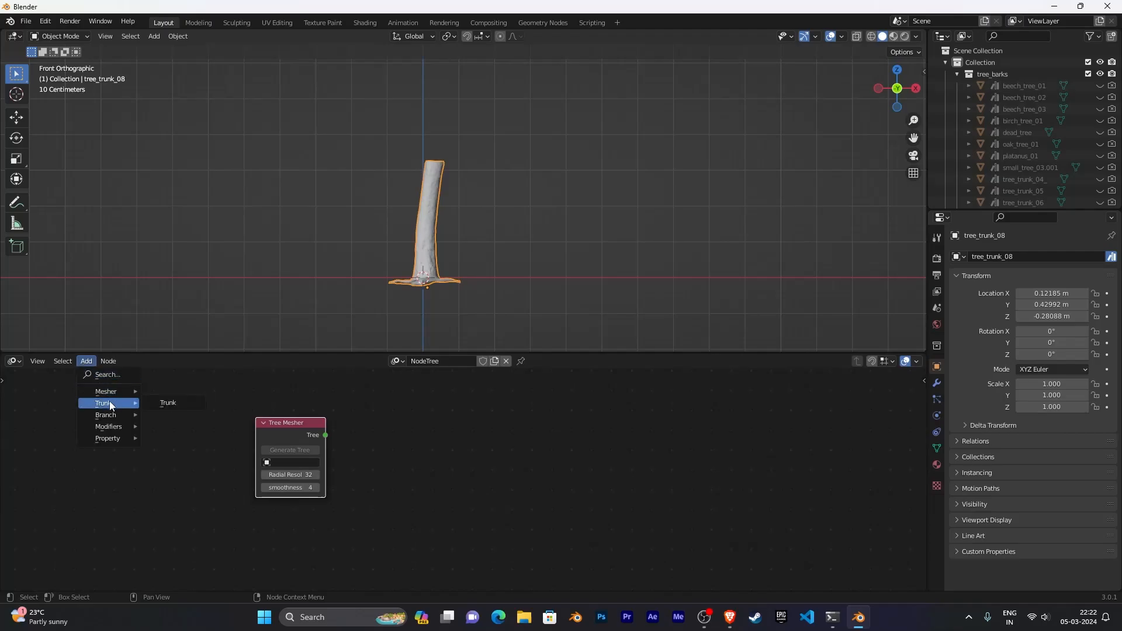
click(159, 402)
click(357, 392)
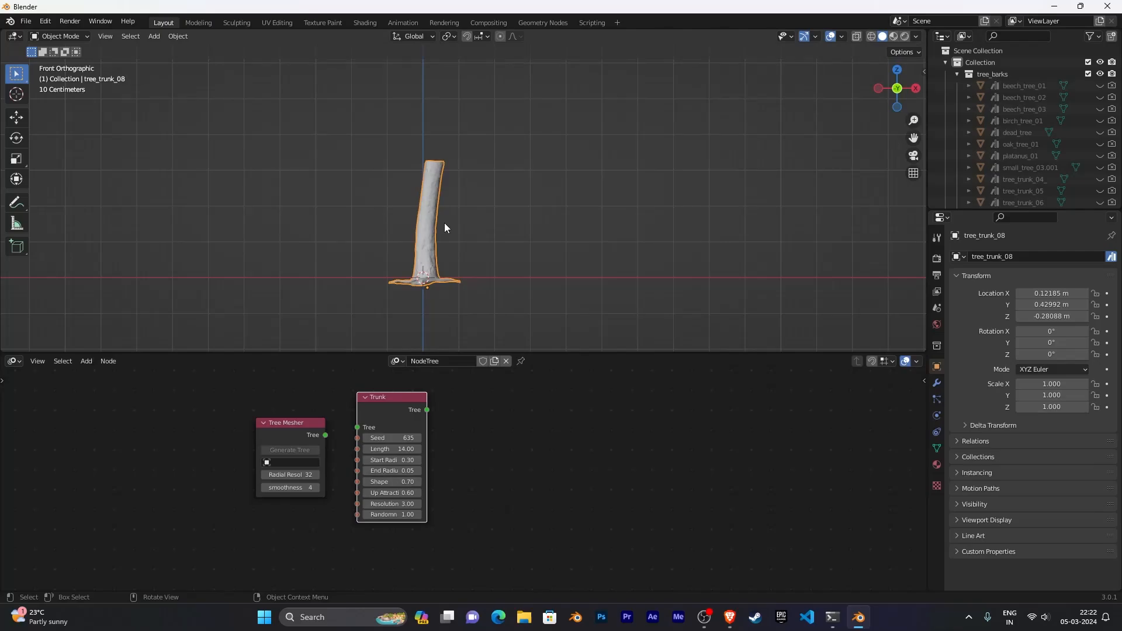
- Add a Branches node to the right of the Trunk node
click(84, 362)
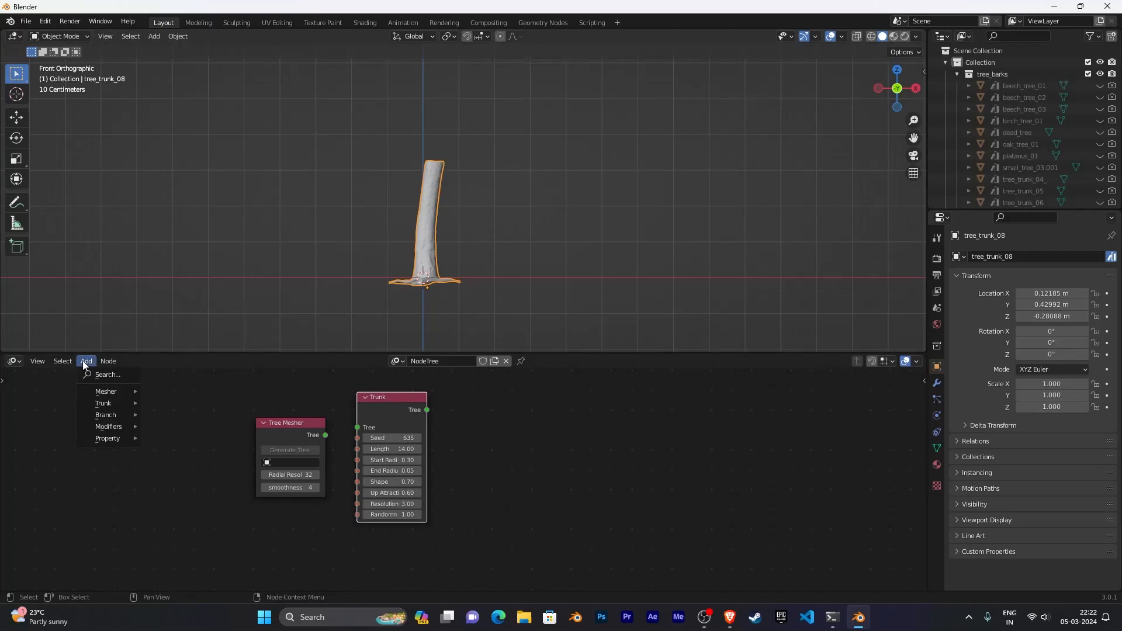
mouse_move(99, 418)
click(158, 415)
click(482, 391)
- Connect the Tree Mesher to the Trunk node and the Trunk node to the Branches node
middle_drag(618, 453, 638, 435)
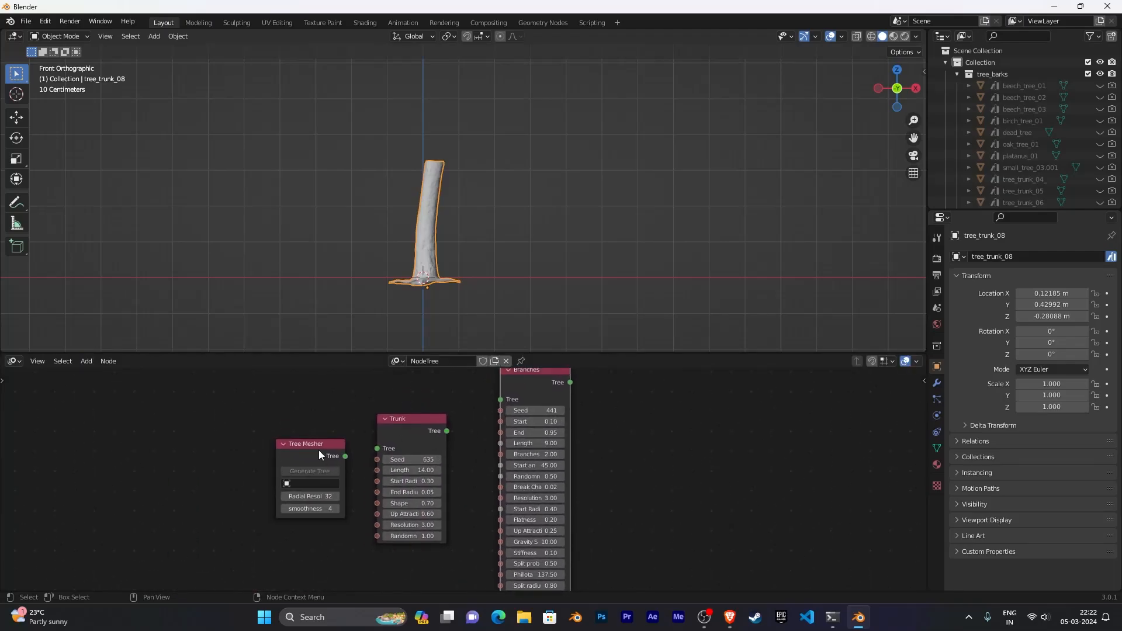
drag(345, 457, 377, 449)
drag(447, 430, 498, 403)
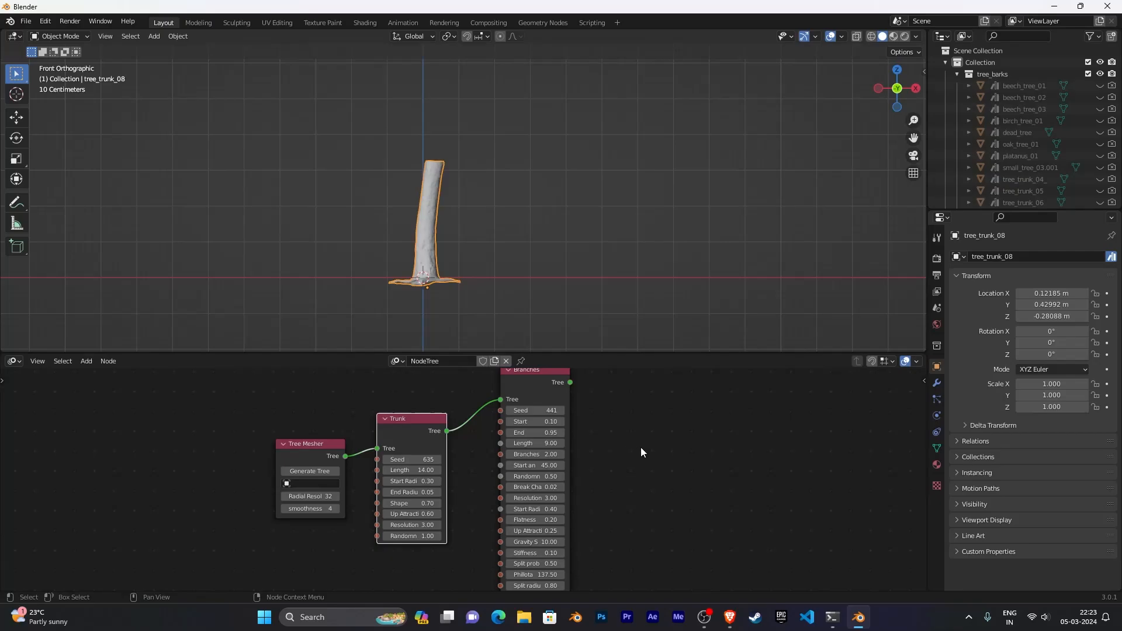
- Generate the tree from the Tree Mesher node
scroll(637, 449, down, 2)
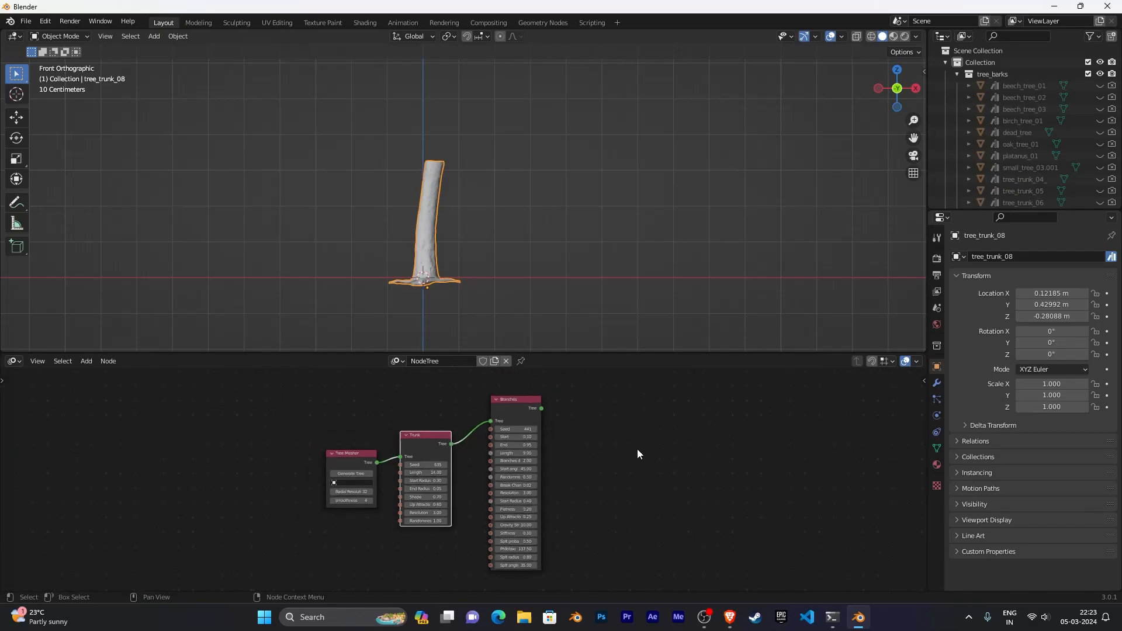
scroll(602, 455, up, 1)
scroll(604, 460, up, 3)
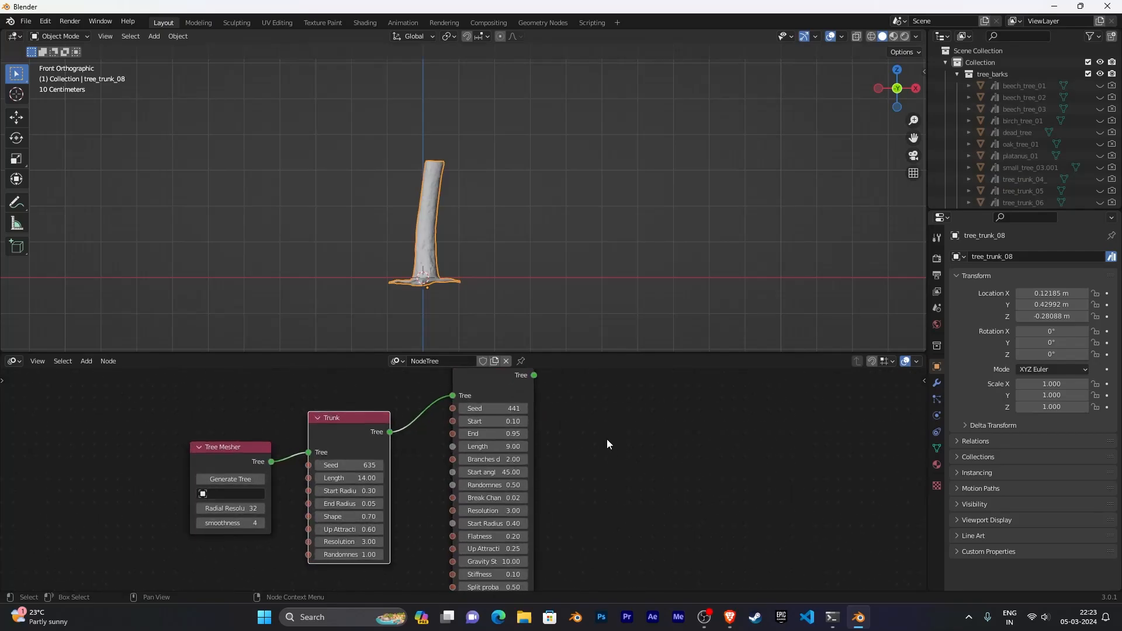
scroll(598, 465, down, 1)
middle_drag(599, 465, 598, 449)
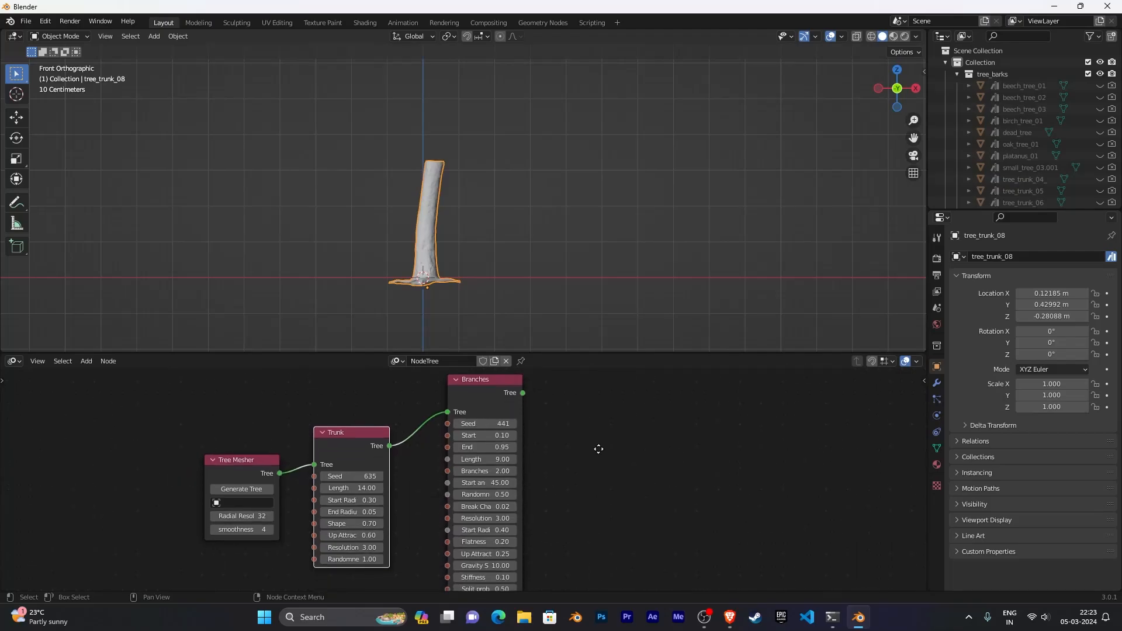
scroll(602, 491, up, 2)
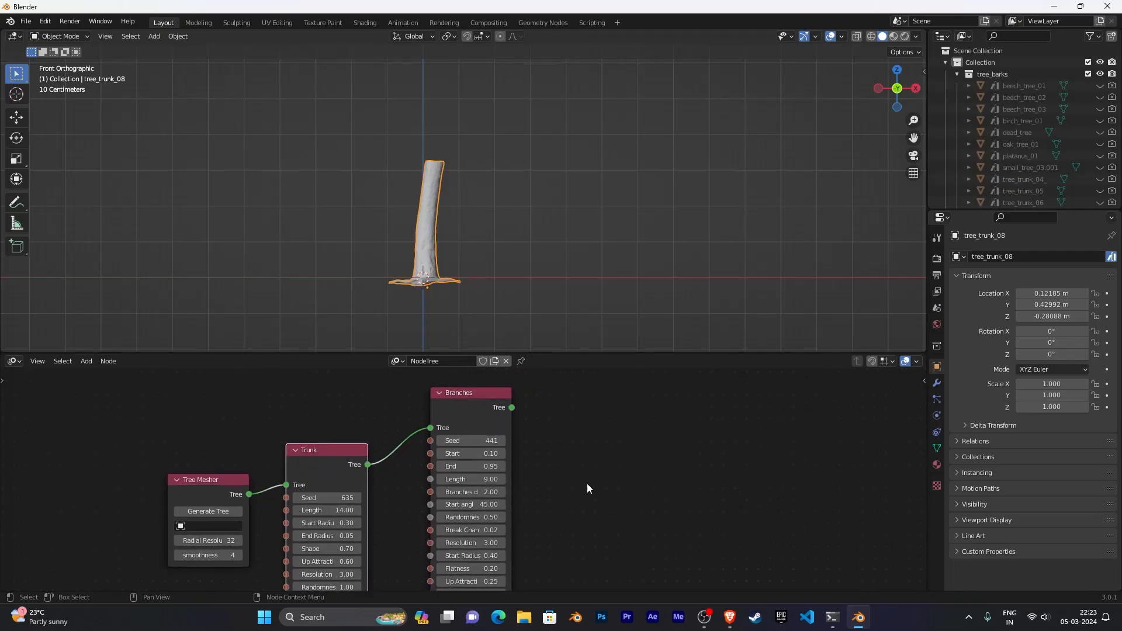
scroll(578, 478, down, 1)
middle_drag(600, 477, 707, 437)
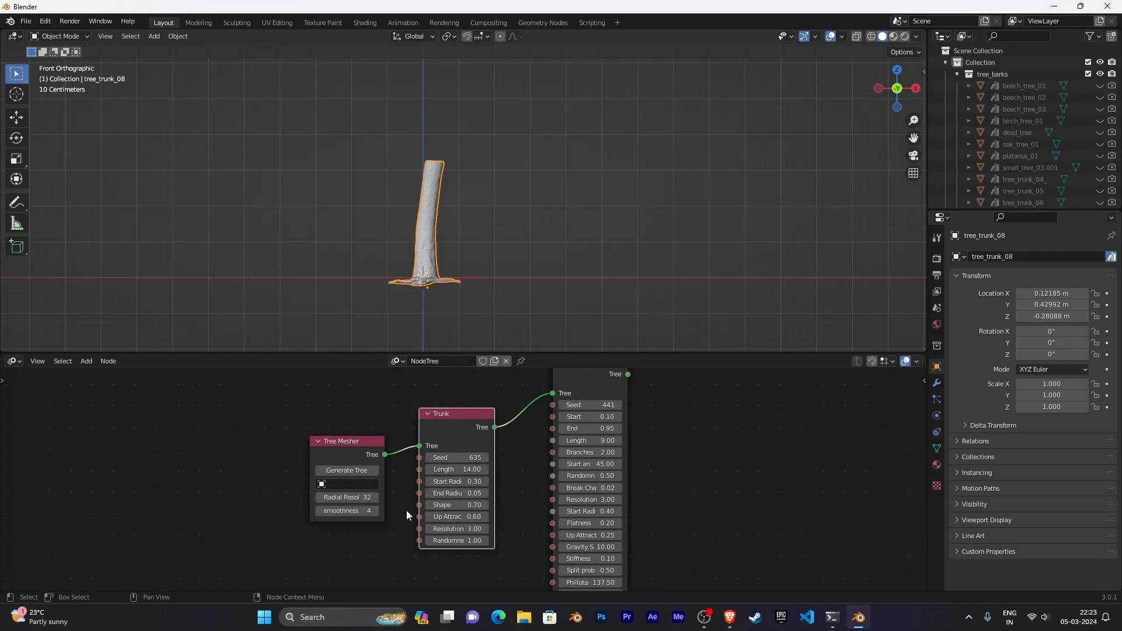
scroll(433, 511, up, 1)
middle_drag(406, 508, 483, 527)
scroll(433, 510, up, 1)
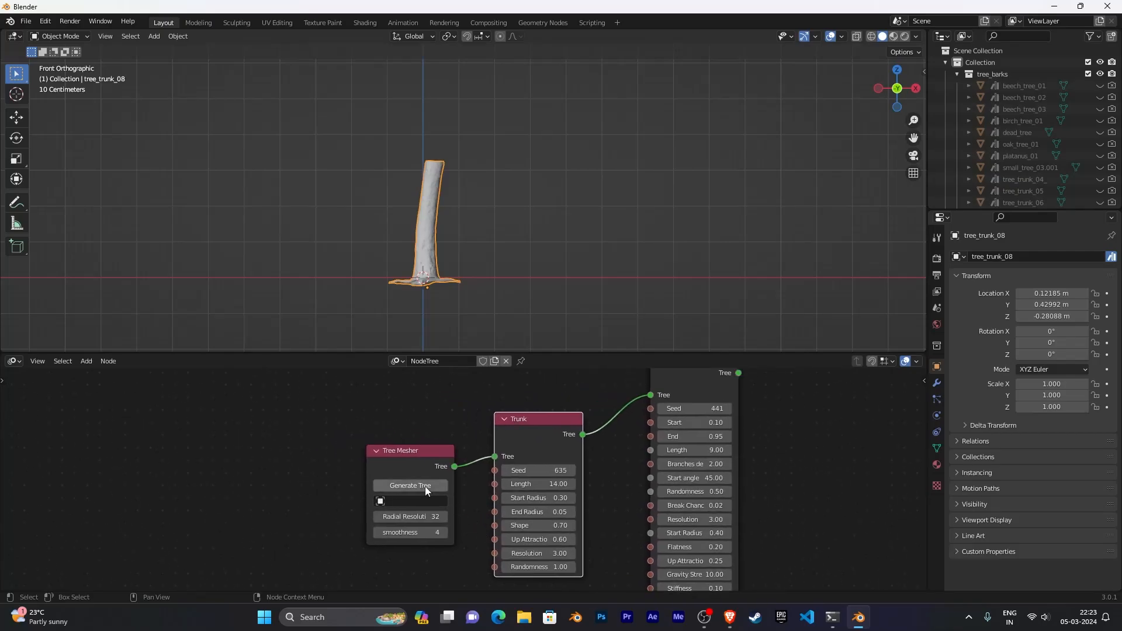
click(425, 486)
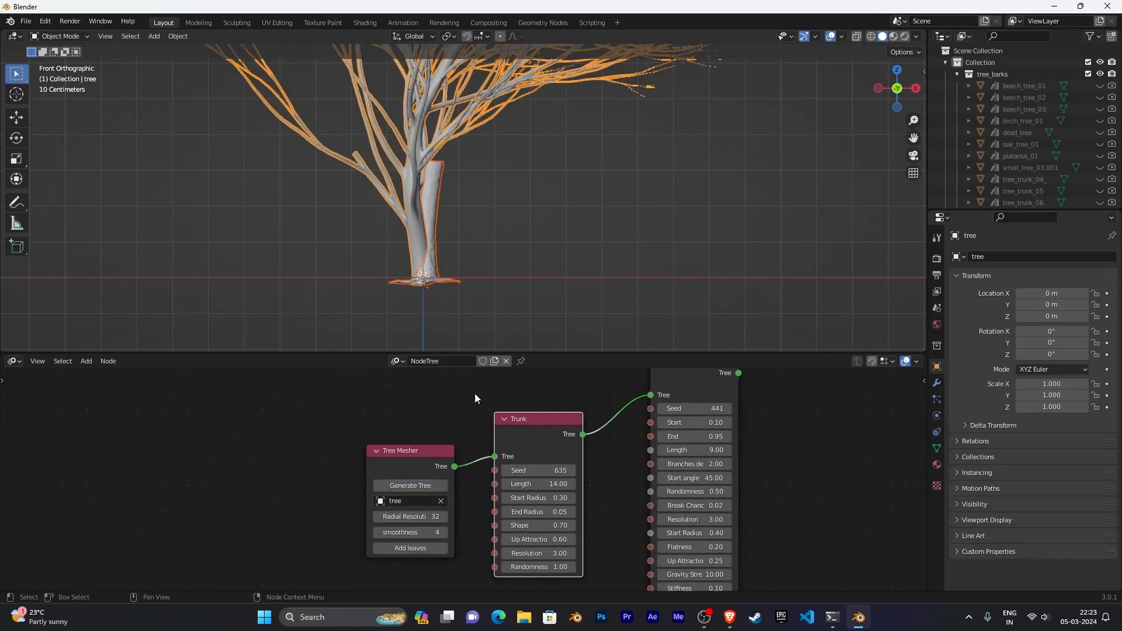
- Zoom in on the generated tree to examine its branches
scroll(512, 249, down, 3)
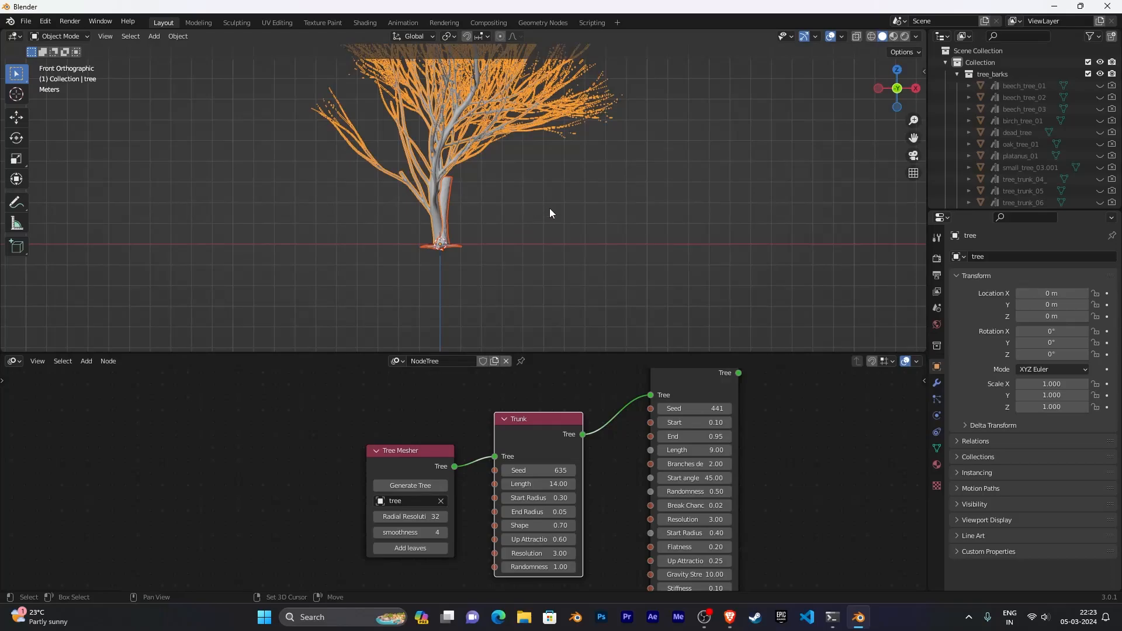
shift+middle_drag(549, 208, 581, 204)
click(531, 244)
scroll(542, 253, up, 6)
scroll(582, 206, up, 1)
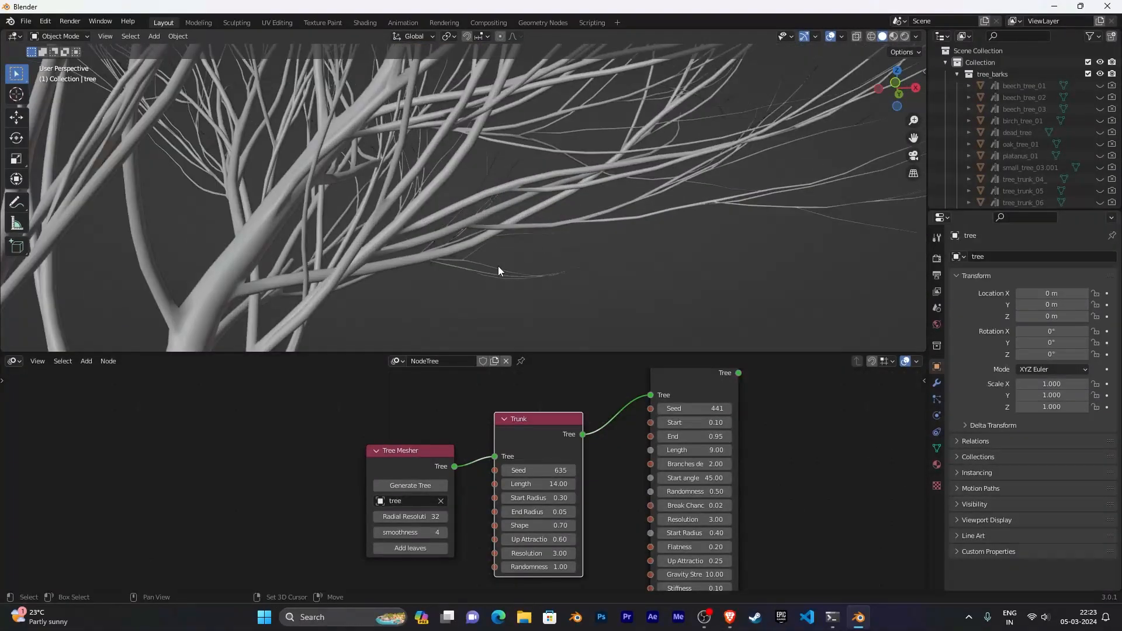
- Move the generated tree up so it sits above the existing bark trunk, at about 3.46 m height
shift+middle_drag(498, 265, 703, 144)
shift+middle_drag(645, 186, 477, 173)
scroll(636, 190, up, 3)
middle_drag(475, 232, 548, 278)
middle_drag(474, 267, 552, 249)
scroll(530, 249, down, 5)
key(KP_1)
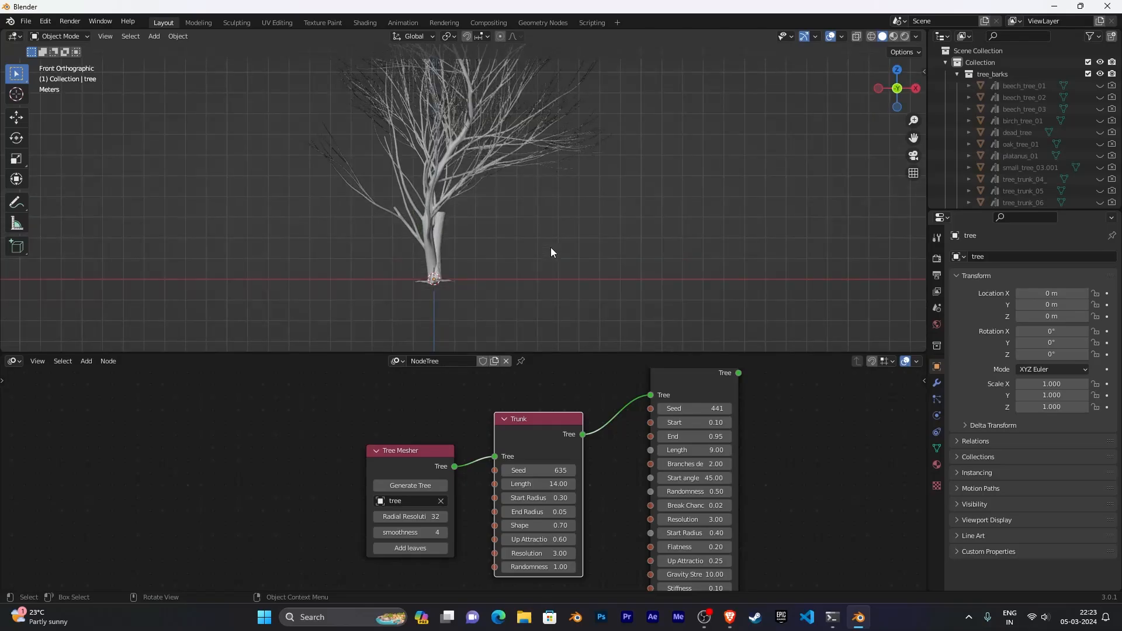
scroll(536, 281, up, 6)
scroll(535, 280, down, 6)
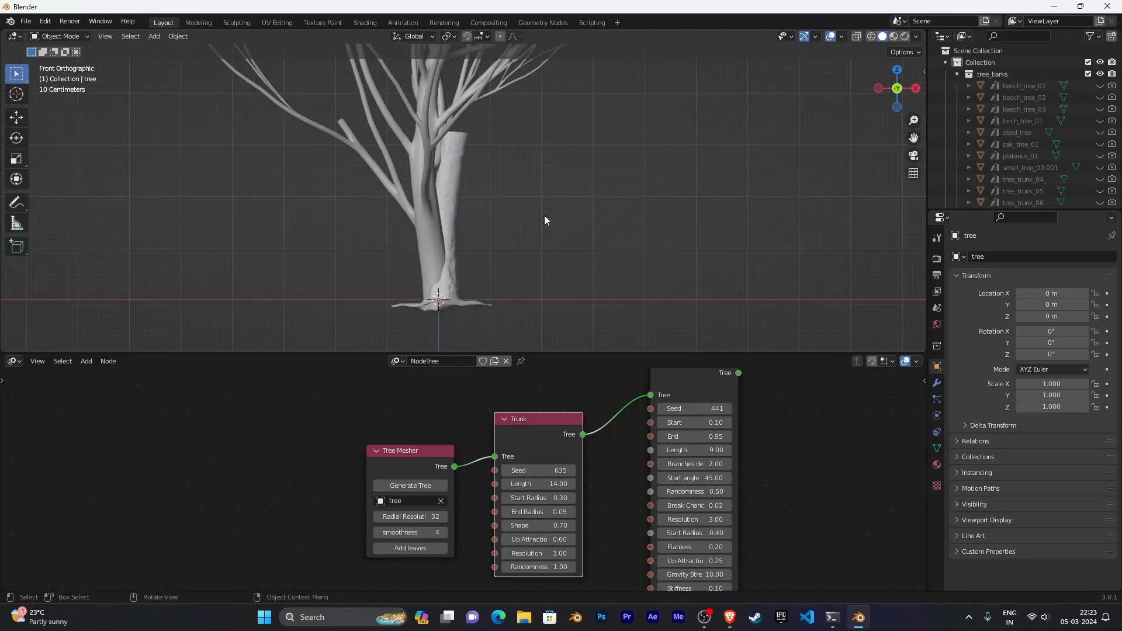
scroll(543, 175, up, 2)
click(418, 241)
key(g)
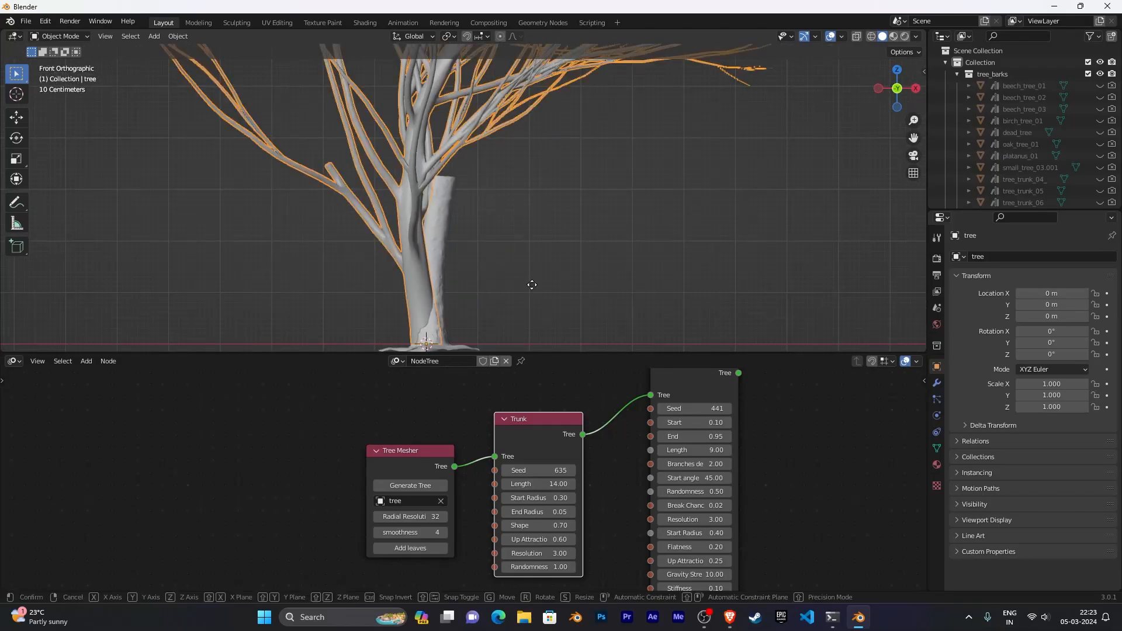
click(547, 107)
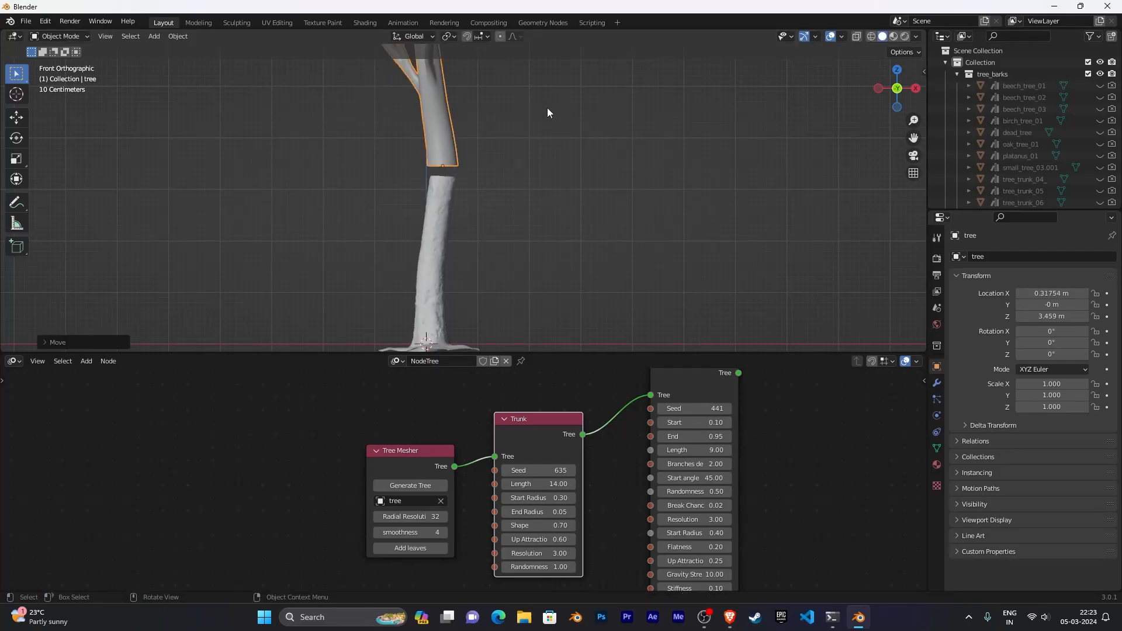
- Lower the Trunk node's Start Radius to 0.21
scroll(595, 496, down, 1)
middle_drag(595, 496, 509, 452)
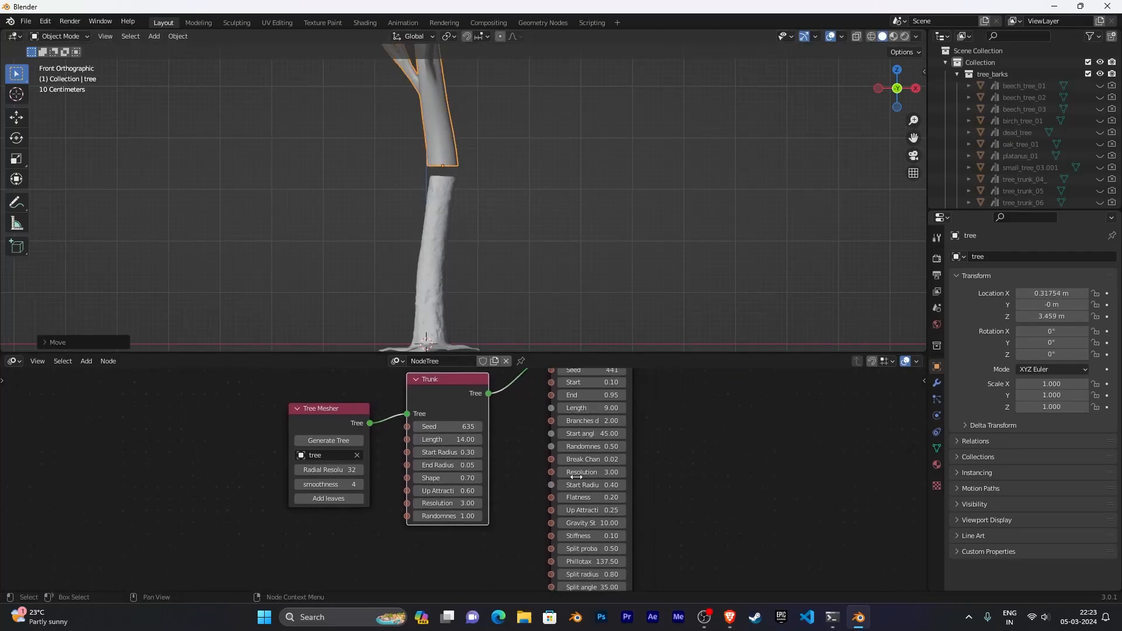
scroll(717, 471, down, 4)
middle_drag(718, 471, 708, 438)
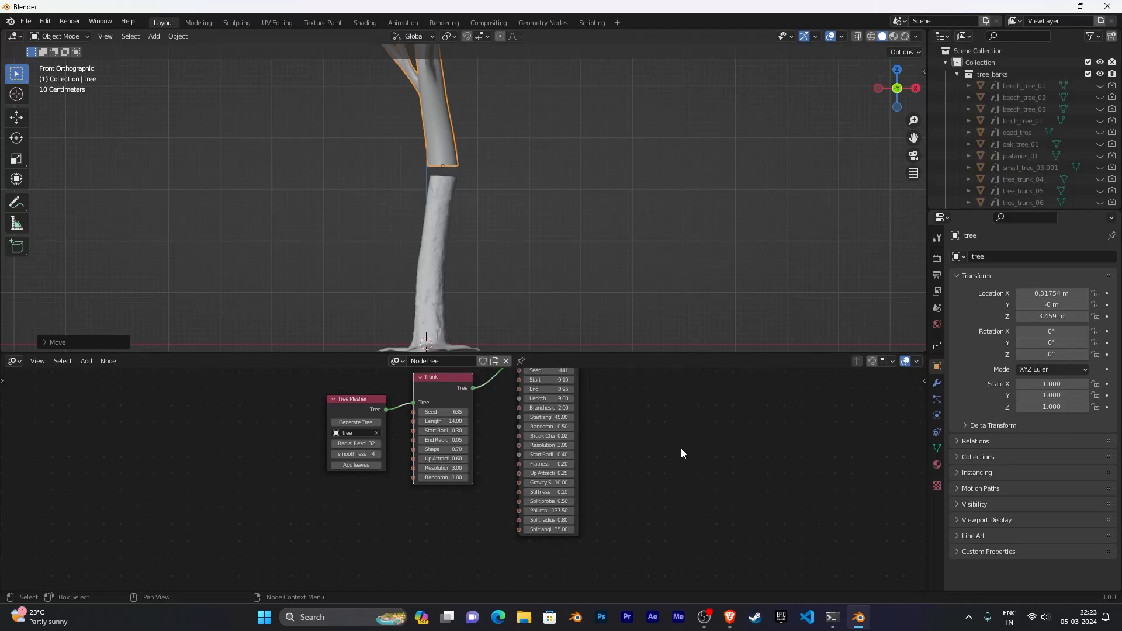
scroll(656, 471, up, 3)
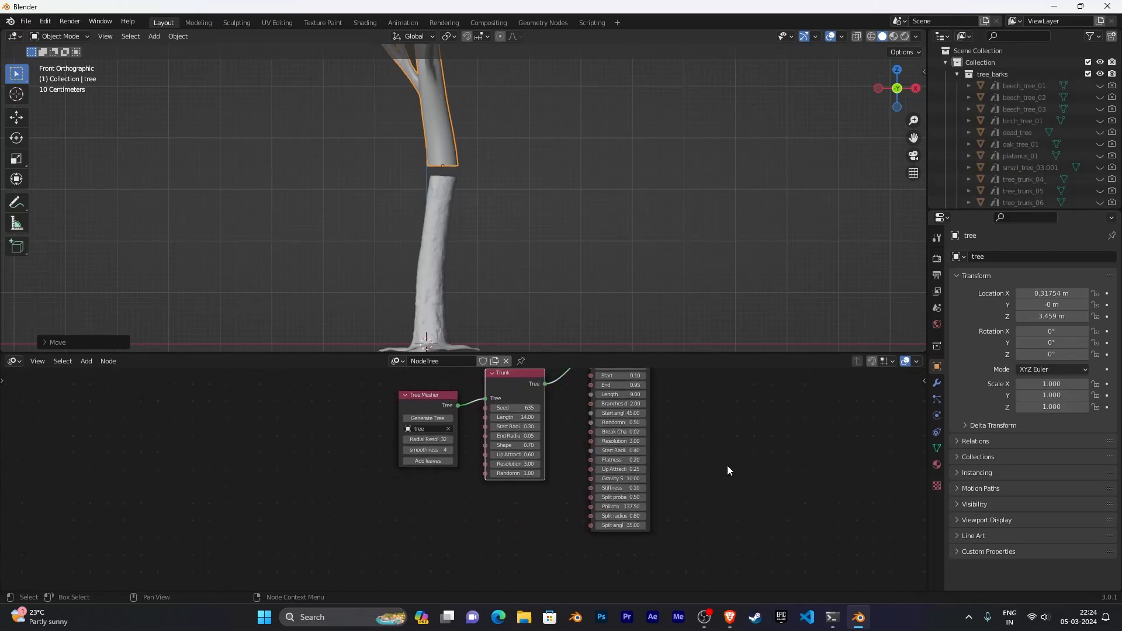
middle_drag(621, 464, 561, 513)
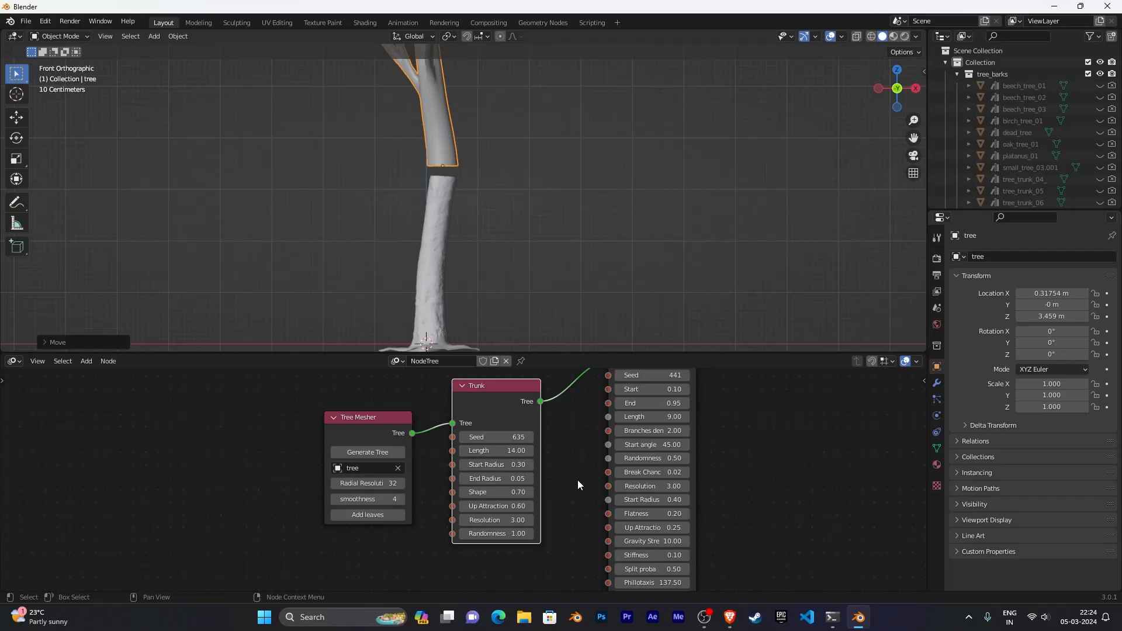
mouse_move(496, 464)
mouse_down()
mouse_move(529, 465)
mouse_move(476, 465)
mouse_move(490, 465)
mouse_up()
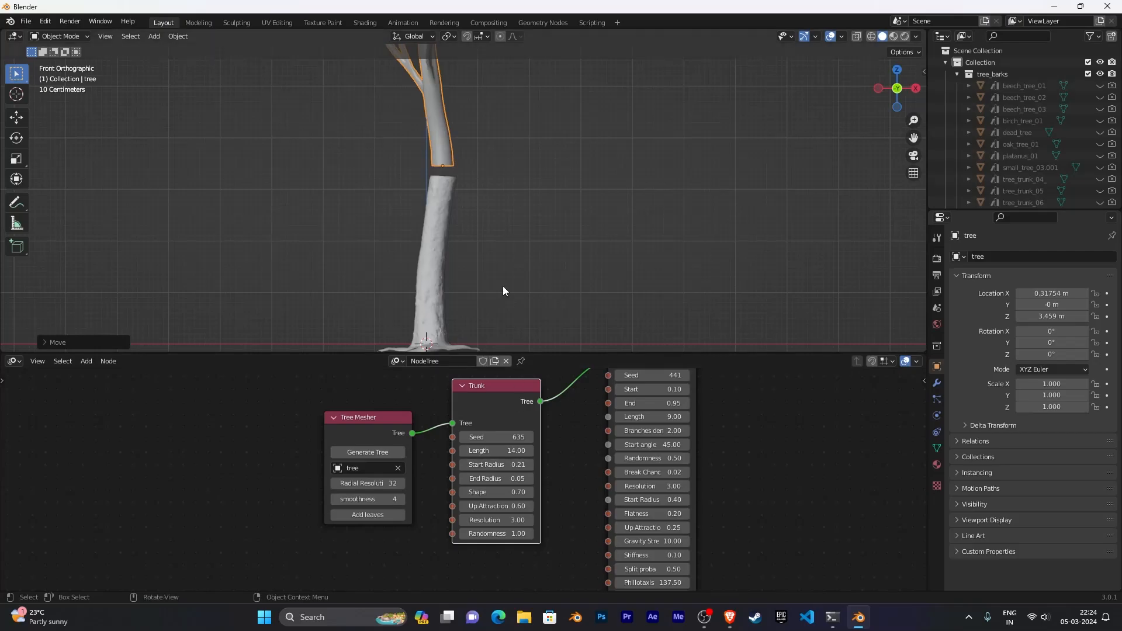
scroll(506, 261, up, 5)
scroll(515, 268, up, 4)
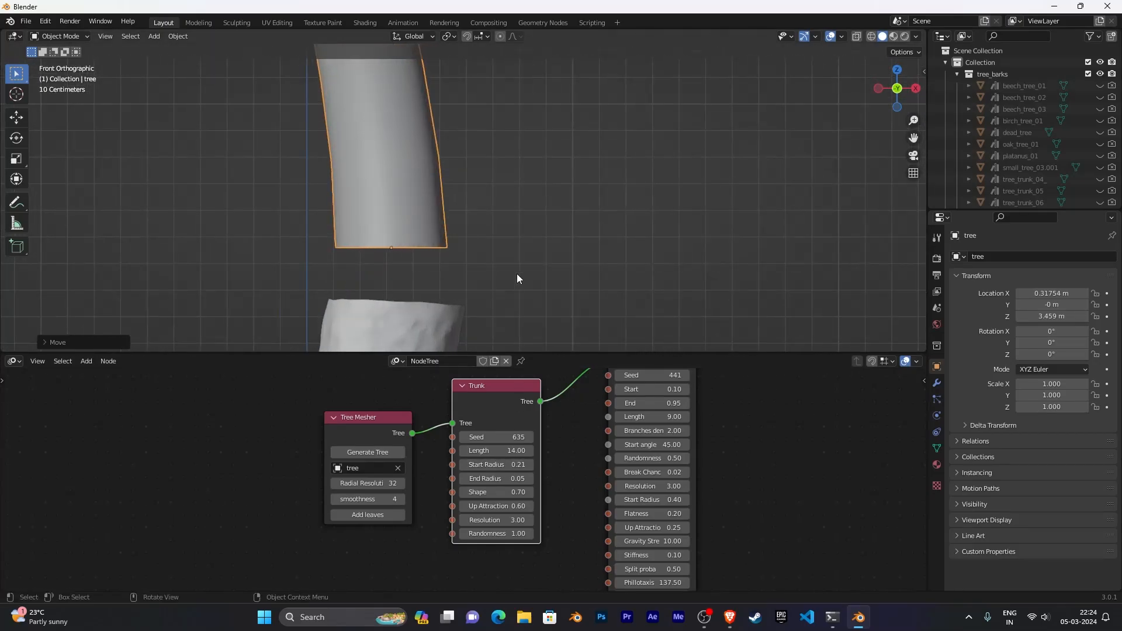
- Set the Trunk node's Start Radius to 0.26
click(531, 465)
click(530, 465)
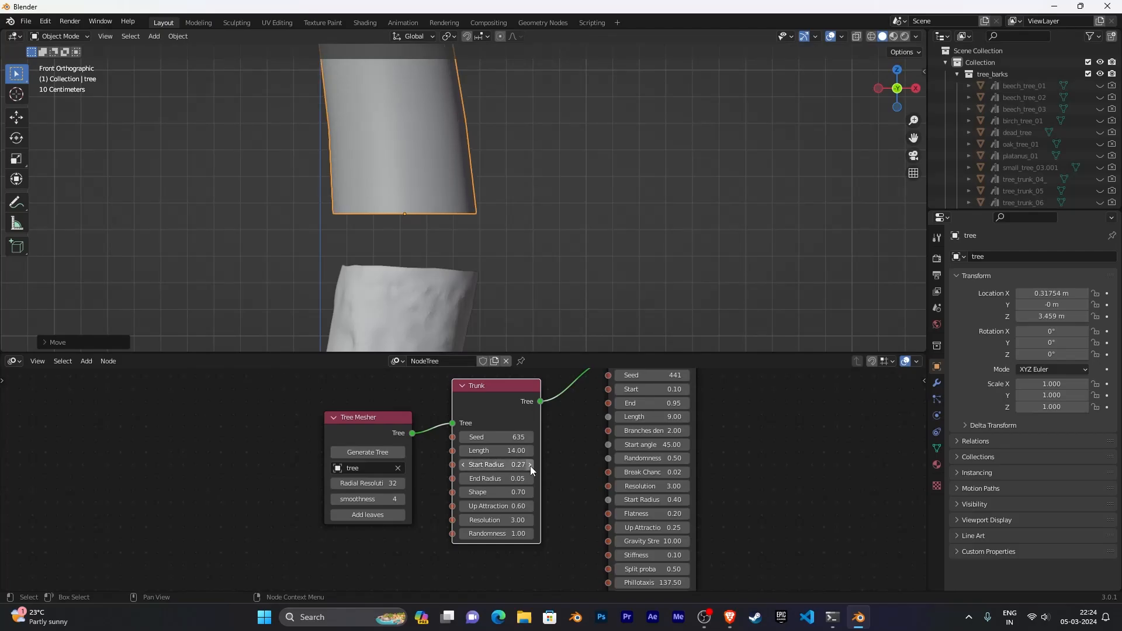
click(463, 465)
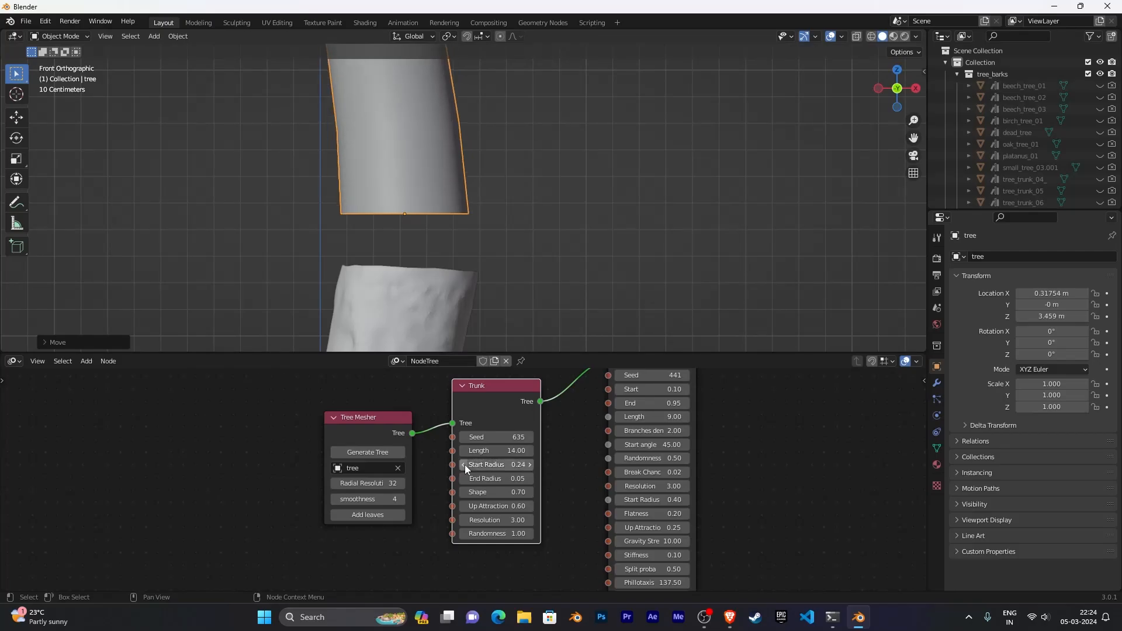
click(530, 466)
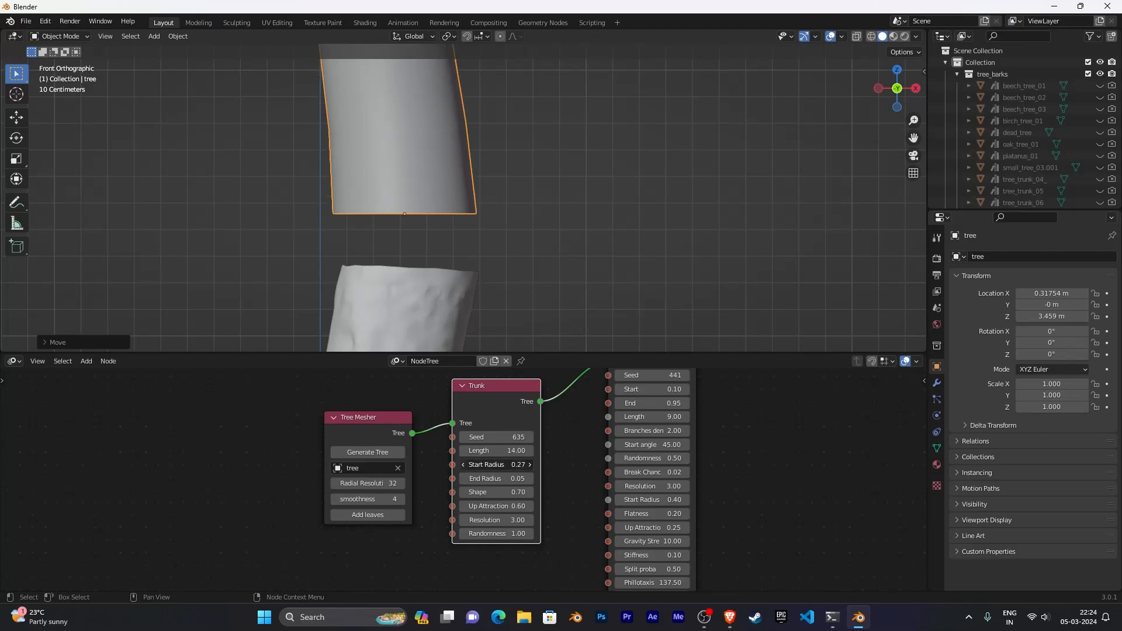
click(465, 465)
click(496, 466)
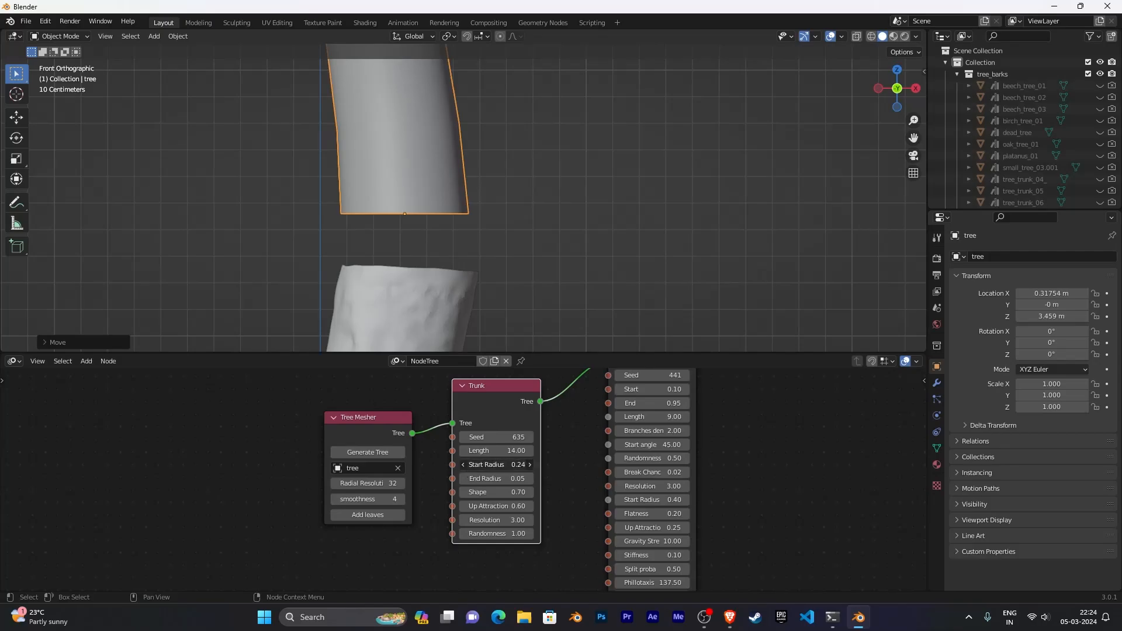
text(.25)
key(Return)
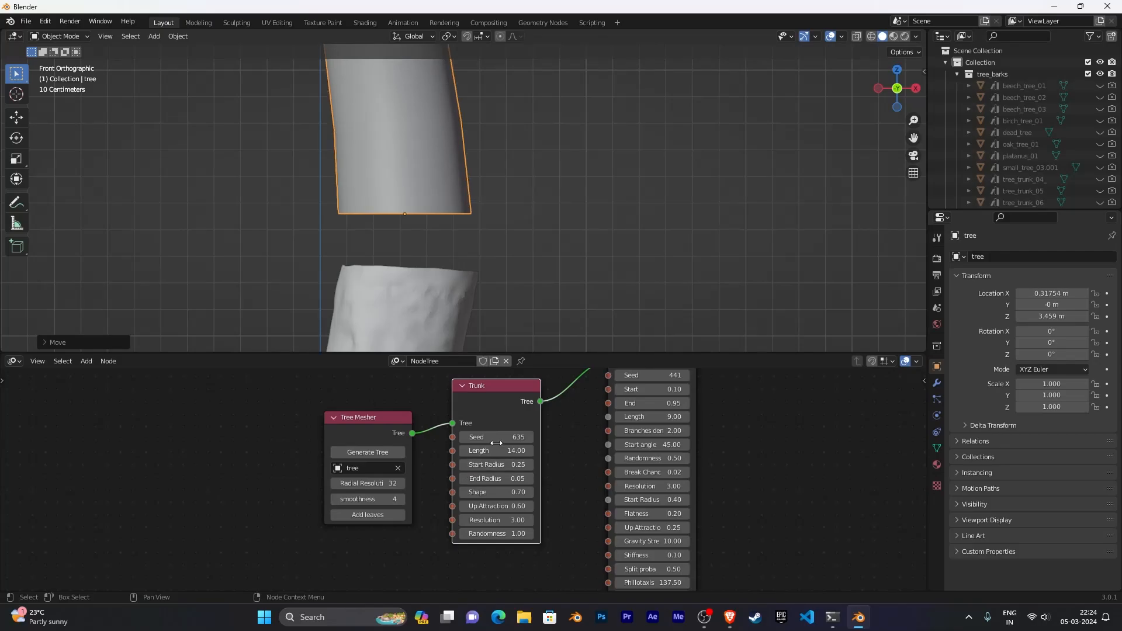
click(499, 465)
text(.26)
key(Return)
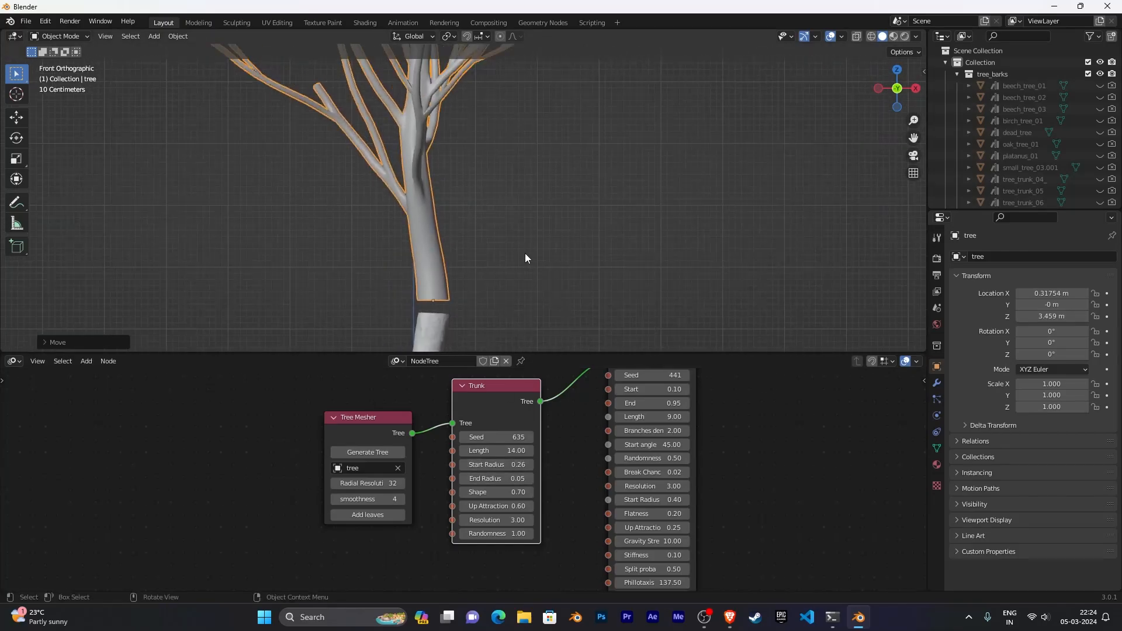
- Lower the Trunk node's Randomness to 0.46
scroll(557, 197, down, 3)
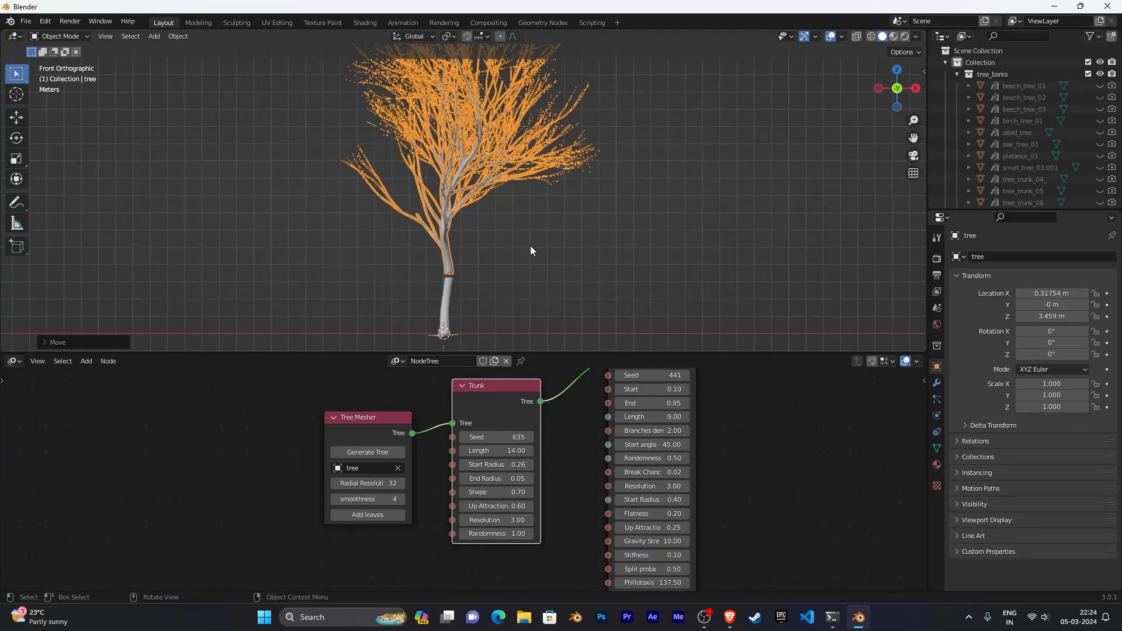
shift+middle_drag(587, 325, 573, 208)
shift+middle_drag(572, 150, 563, 280)
scroll(497, 198, down, 3)
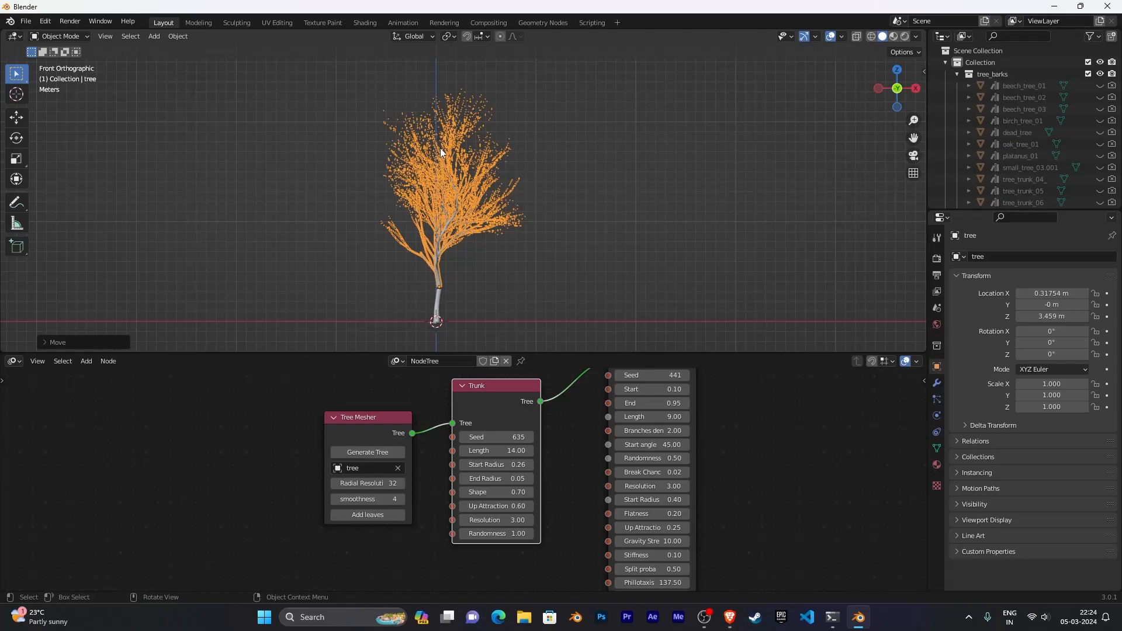
middle_drag(543, 542, 542, 463)
scroll(561, 476, up, 3)
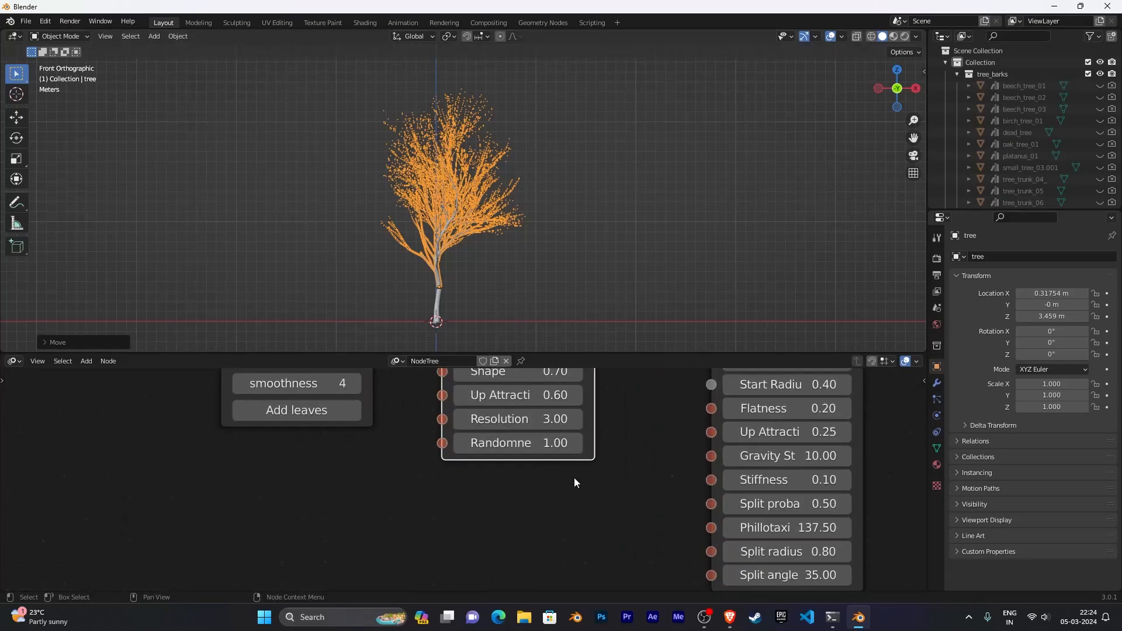
drag(522, 498, 491, 499)
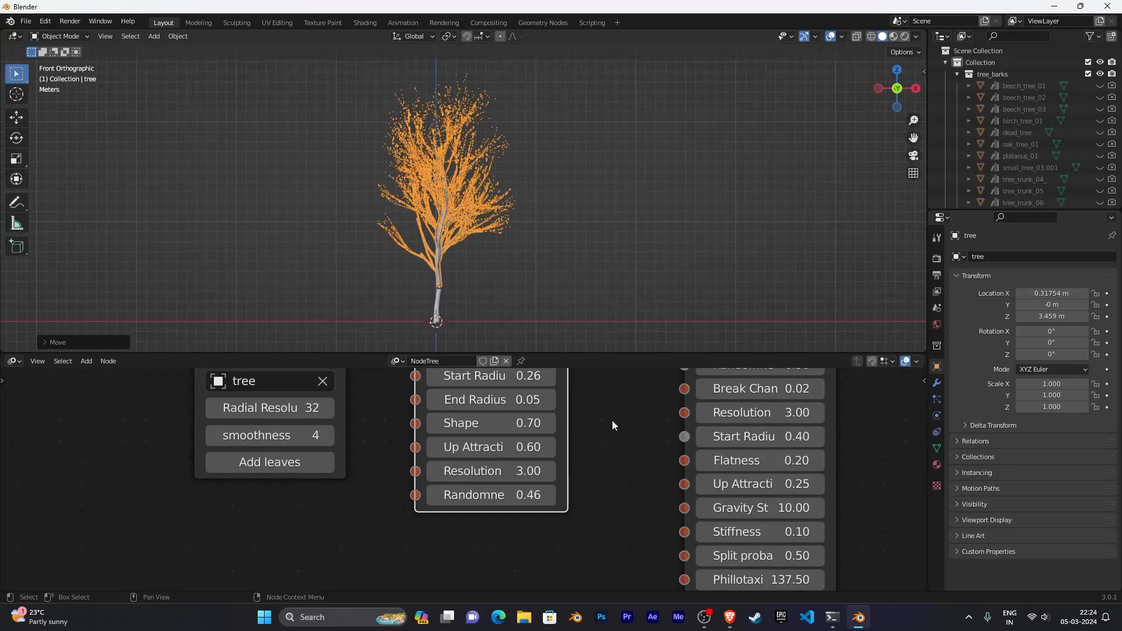
- Lower the Branches node's Start to 0.00
scroll(611, 414, down, 1)
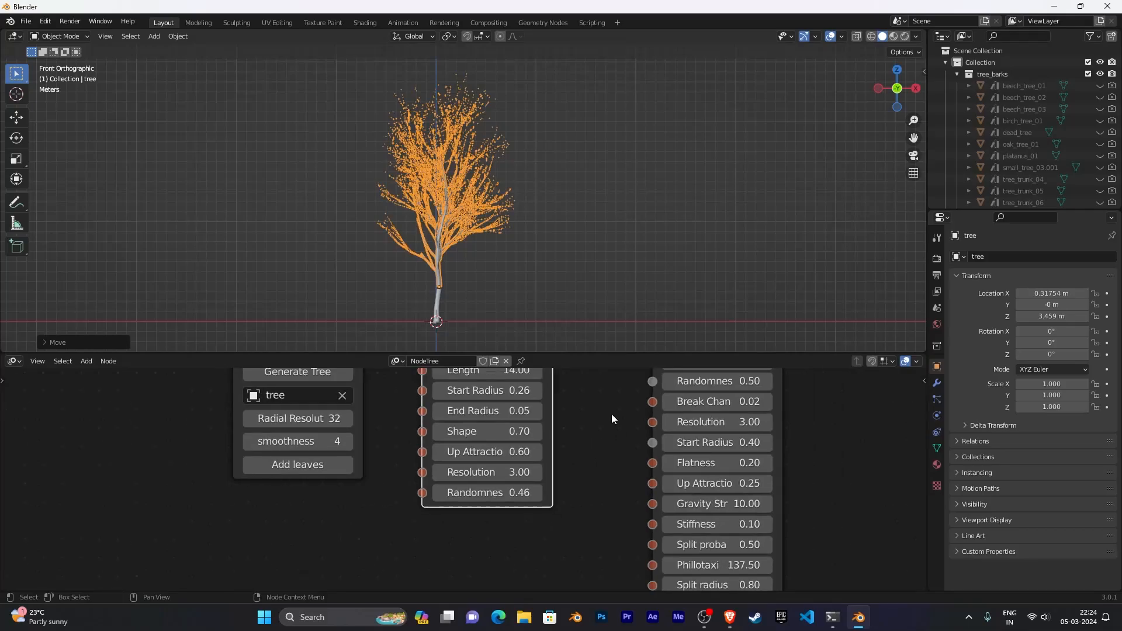
scroll(604, 419, down, 1)
middle_drag(604, 420, 404, 534)
scroll(610, 476, up, 3)
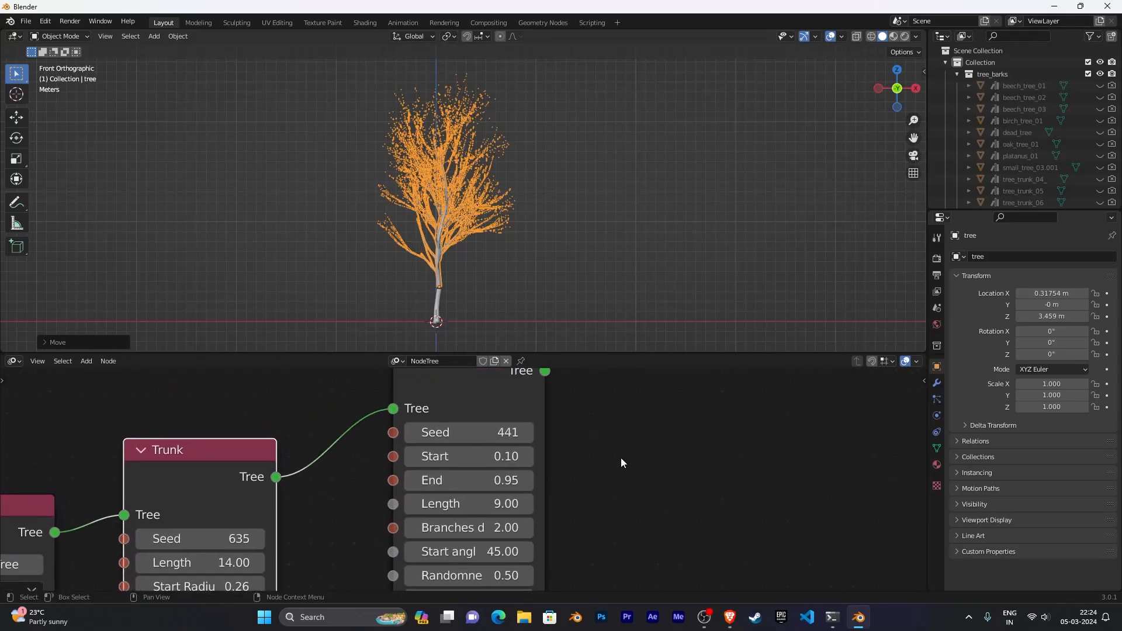
scroll(621, 458, up, 1)
scroll(496, 299, up, 8)
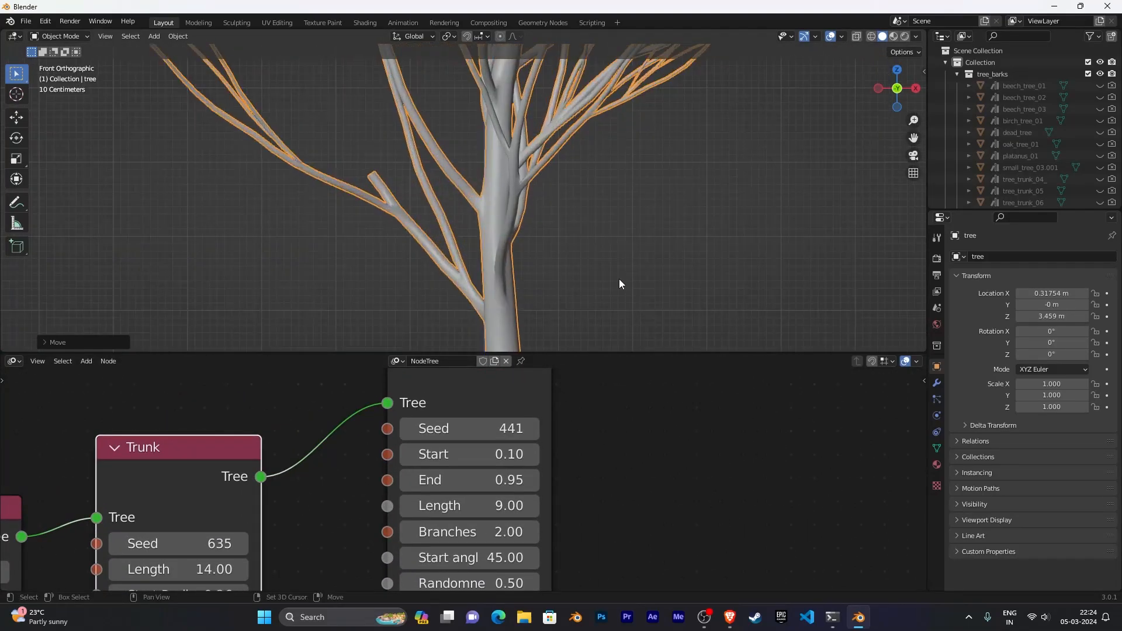
shift+middle_drag(636, 313, 621, 189)
scroll(622, 190, up, 2)
shift+middle_drag(664, 219, 586, 251)
scroll(579, 220, down, 1)
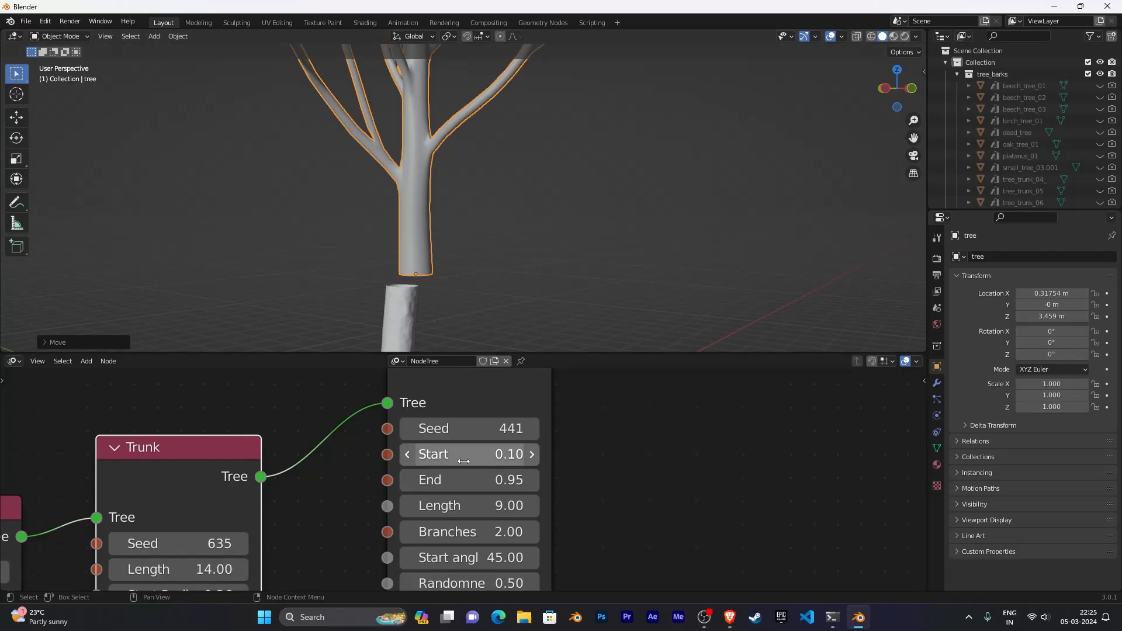
drag(463, 461, 397, 461)
key(BackSpace)
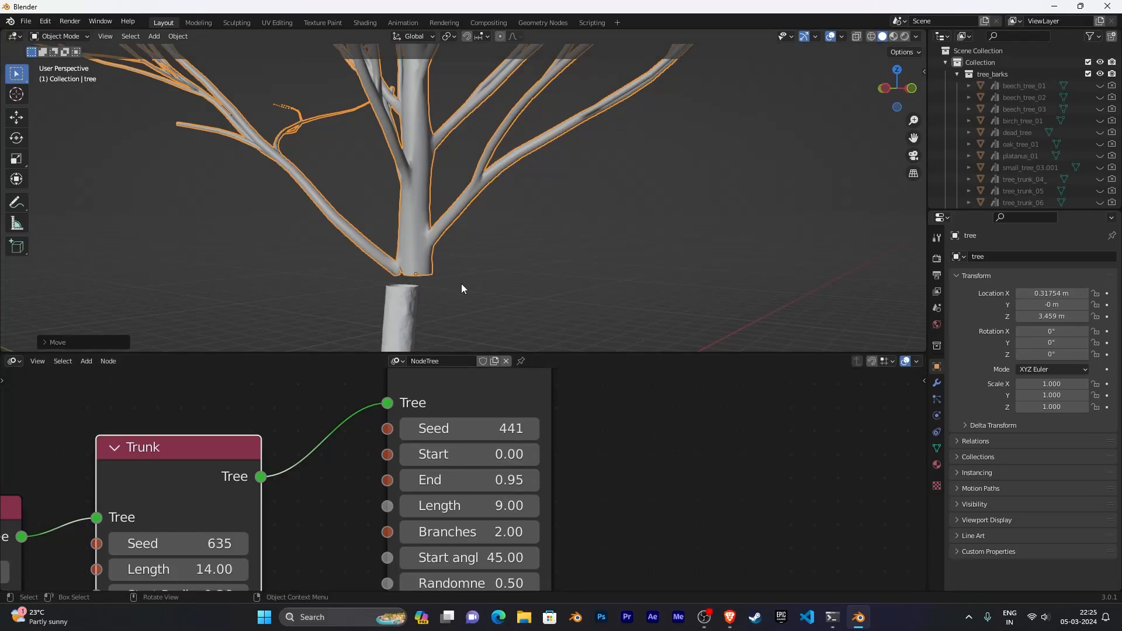
- Set the Branches node's Start to 0.03
scroll(513, 176, up, 4)
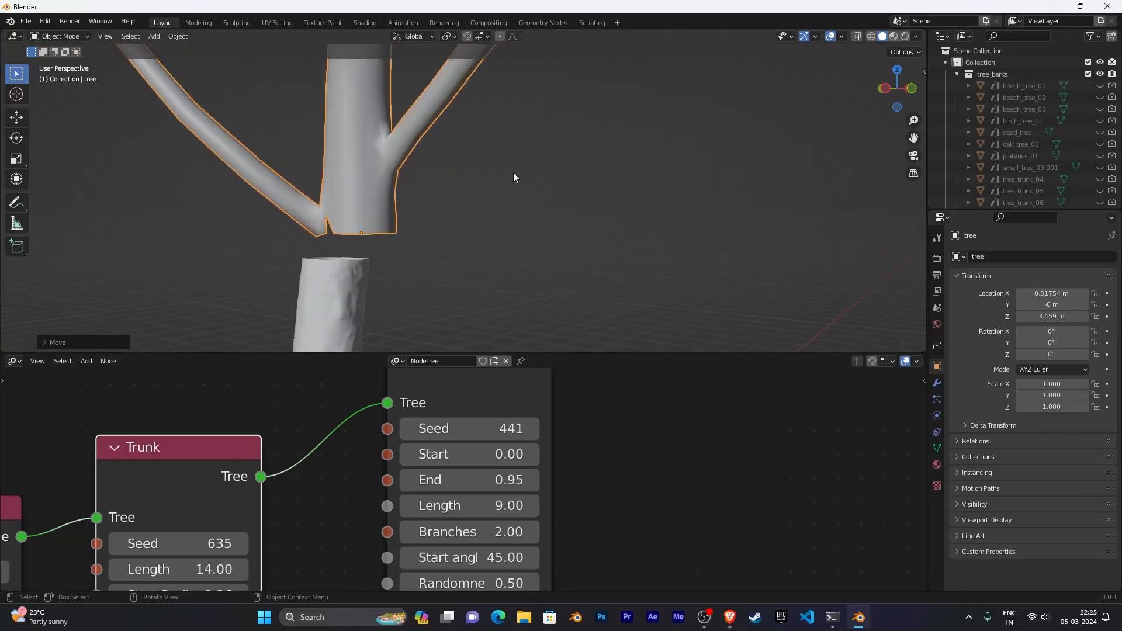
middle_drag(513, 173, 555, 205)
scroll(556, 205, up, 2)
middle_drag(391, 226, 488, 277)
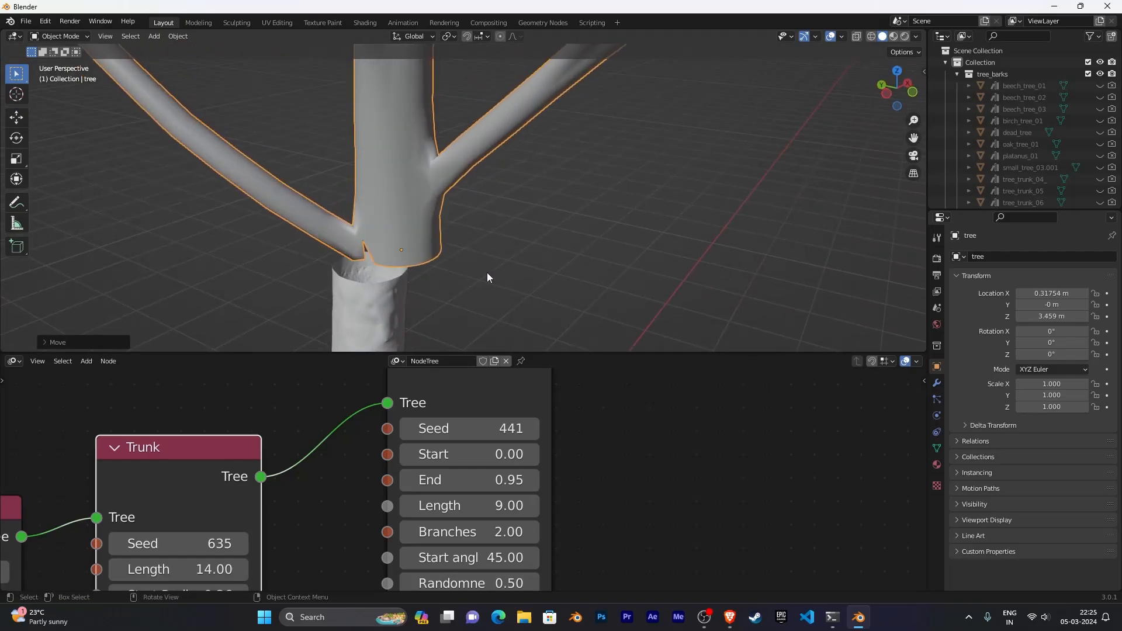
click(532, 459)
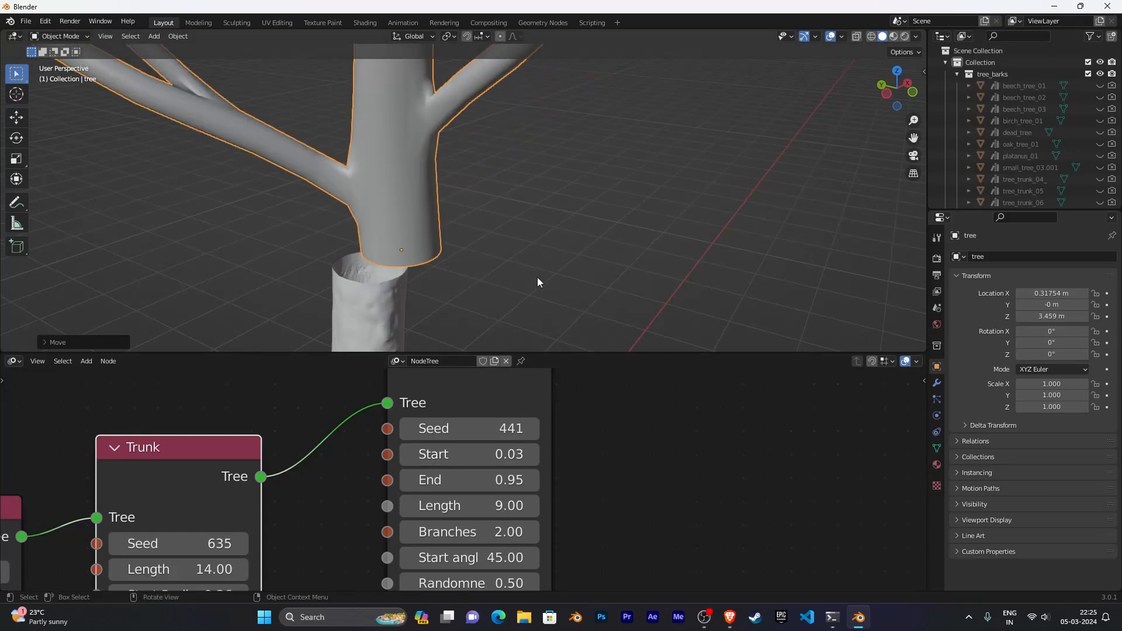
- Examine the regenerated tree in the viewport and review the Branches node's parameters
middle_drag(538, 277, 513, 263)
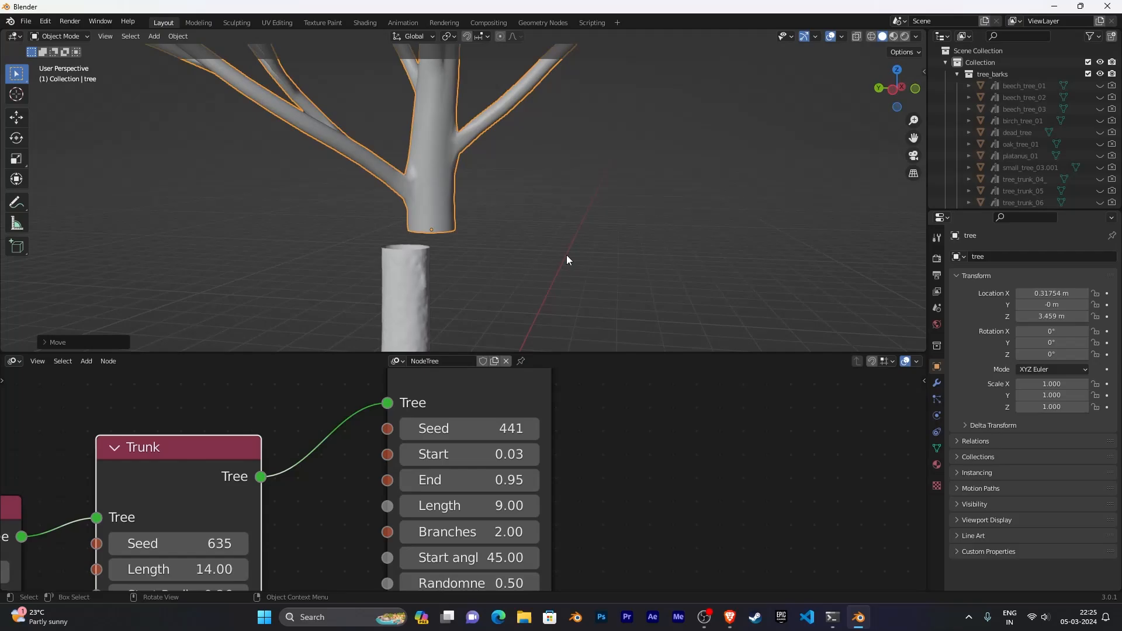
scroll(567, 255, down, 5)
scroll(556, 88, up, 2)
scroll(559, 296, down, 3)
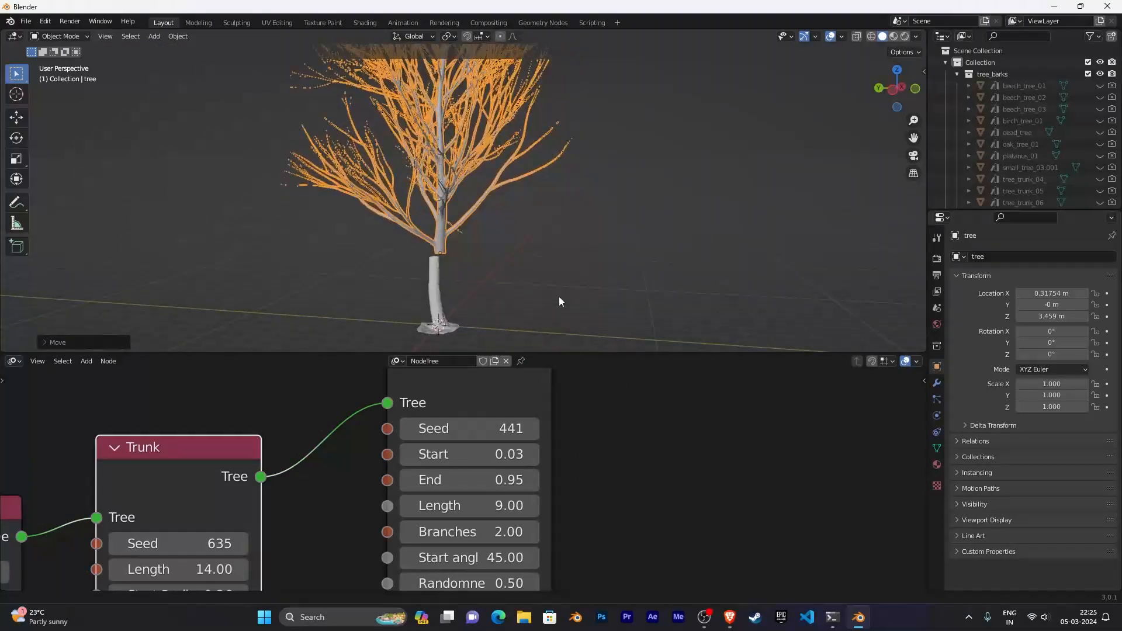
middle_drag(559, 297, 591, 265)
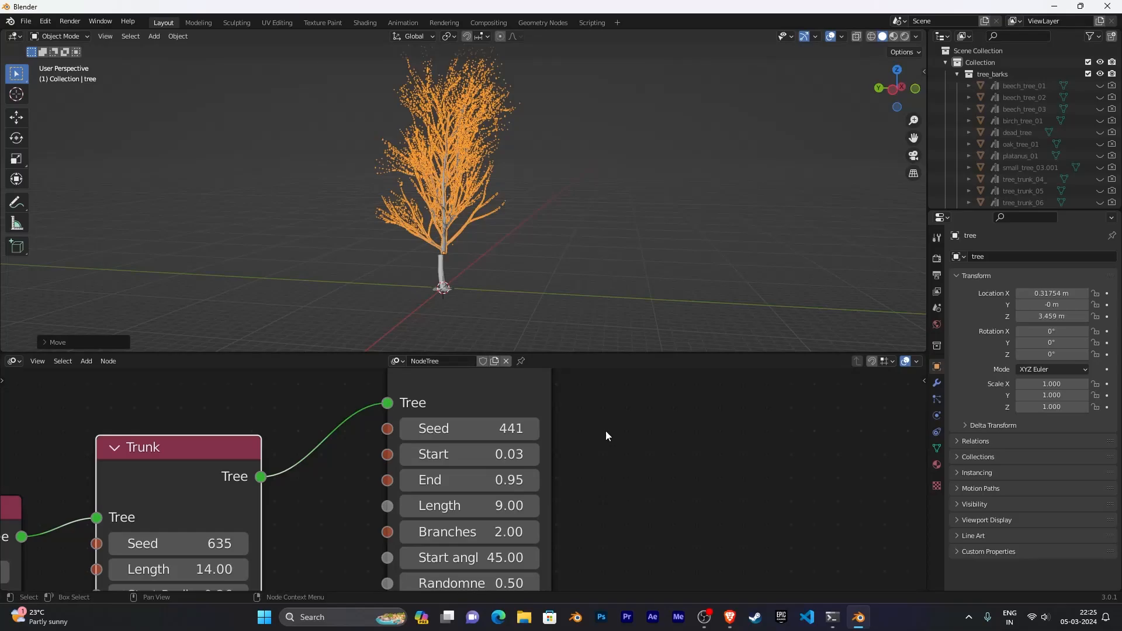
scroll(608, 479, down, 1)
middle_drag(612, 503, 643, 423)
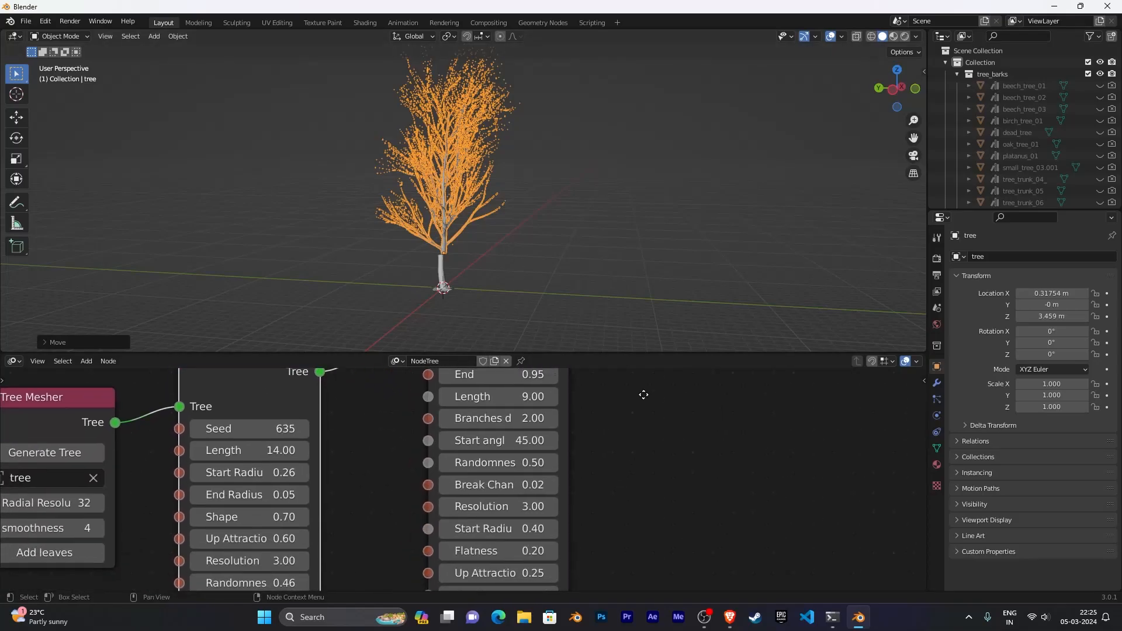
scroll(588, 439, down, 3)
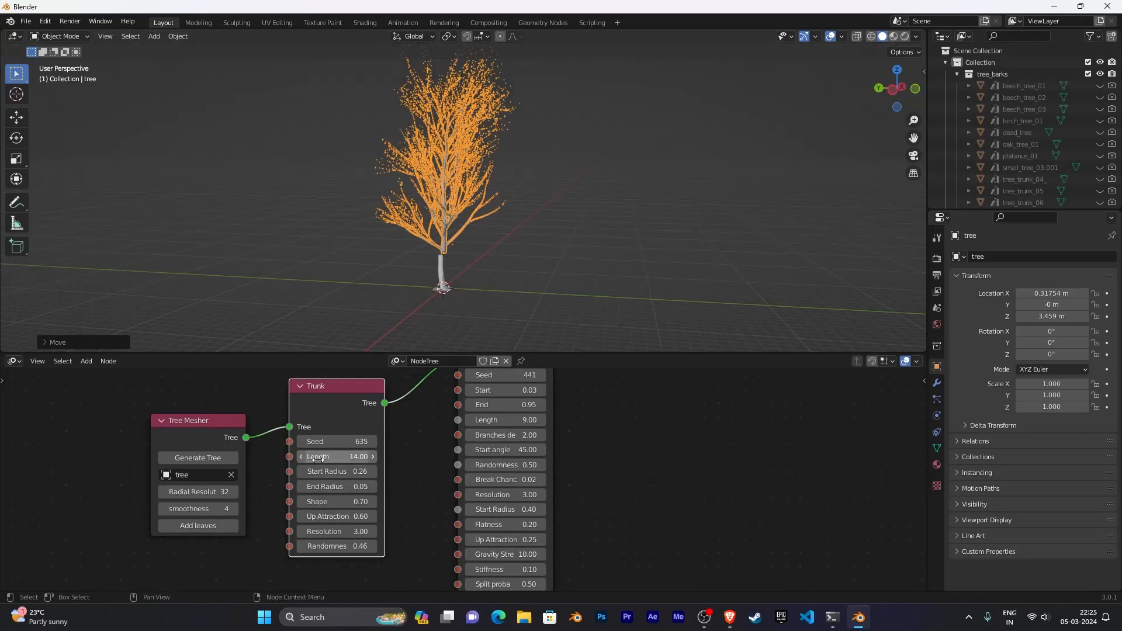
middle_drag(630, 486, 599, 373)
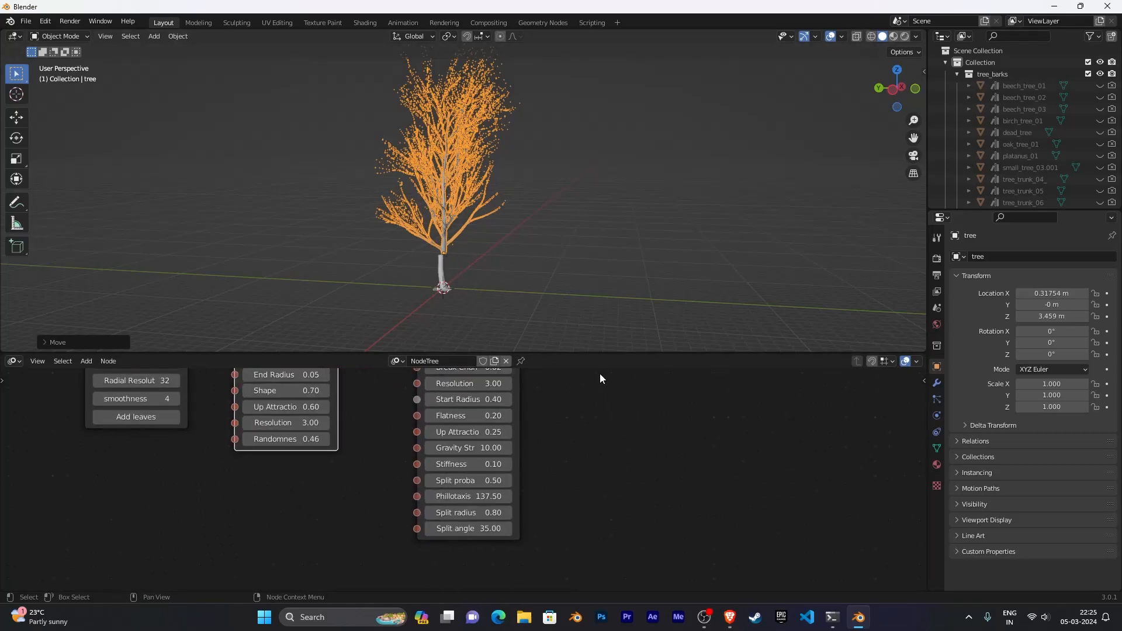
scroll(590, 398, up, 3)
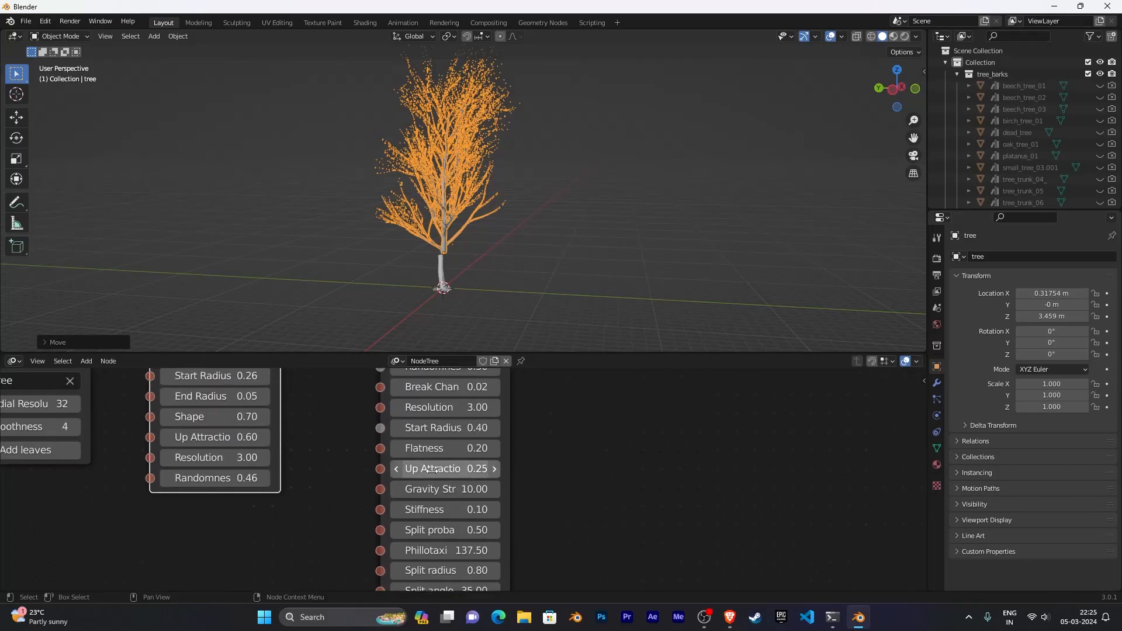
- Lower the Branches node's Up Attraction to 0.16
middle_drag(493, 150, 543, 327)
scroll(554, 120, up, 3)
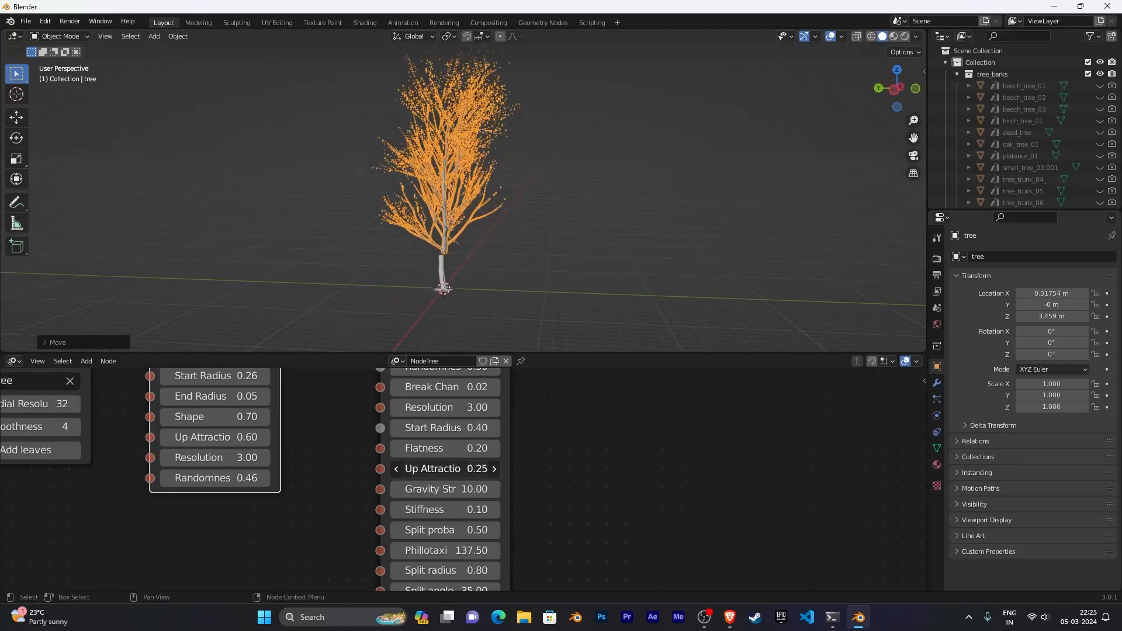
mouse_move(444, 469)
mouse_down()
mouse_move(358, 469)
mouse_move(439, 469)
mouse_up()
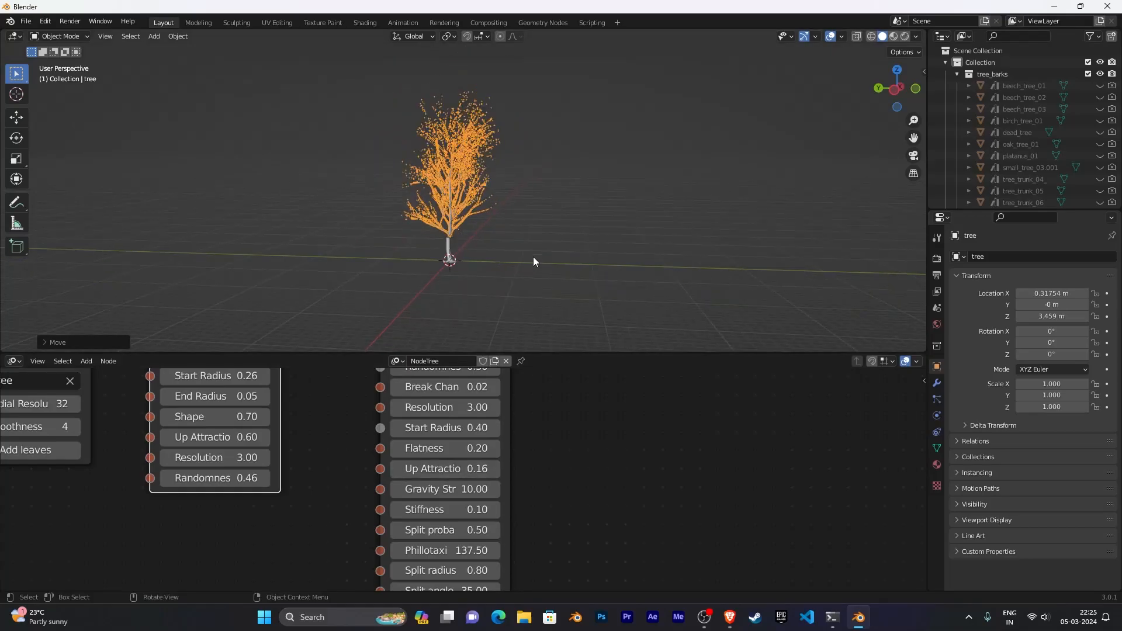
- Join the node editor area into the 3D viewport so the viewport fills the workspace
scroll(517, 257, up, 4)
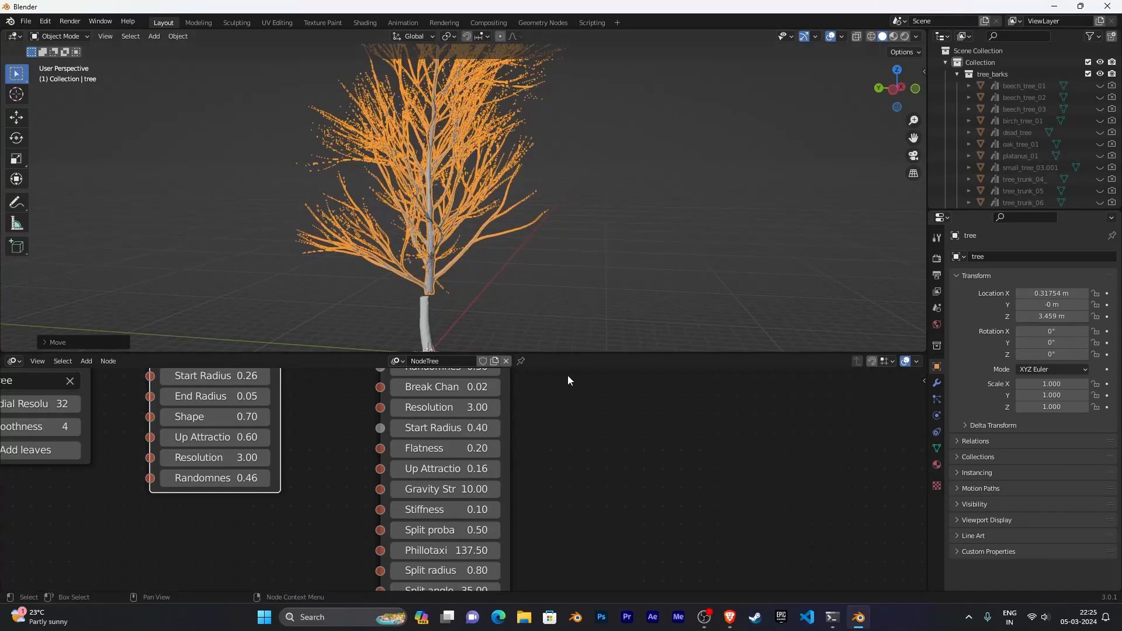
scroll(590, 407, down, 2)
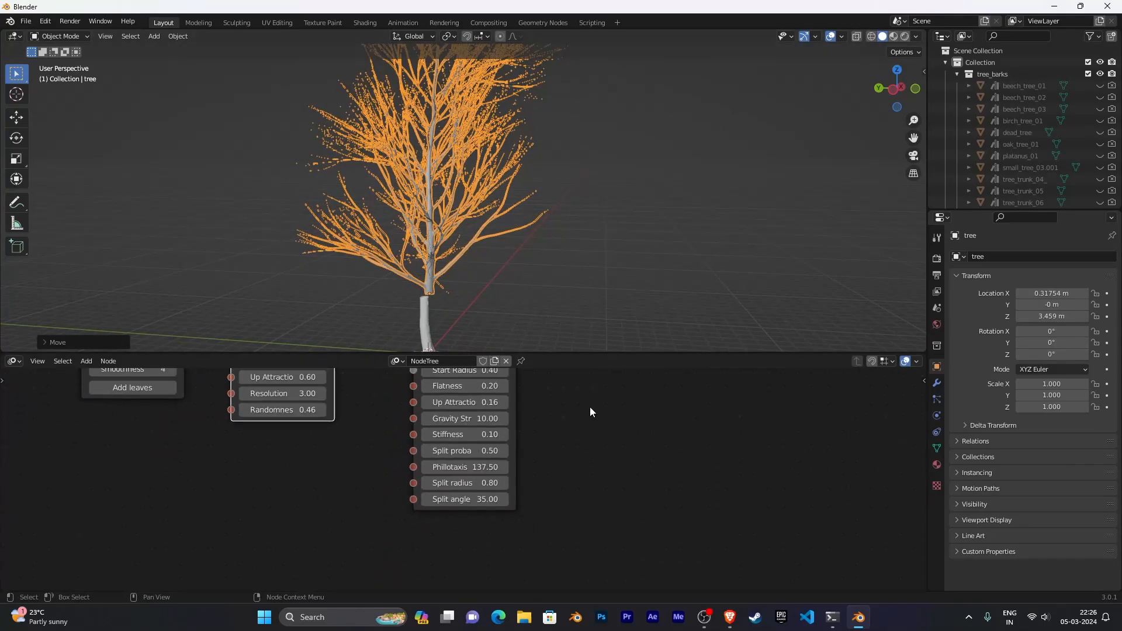
middle_drag(590, 407, 588, 503)
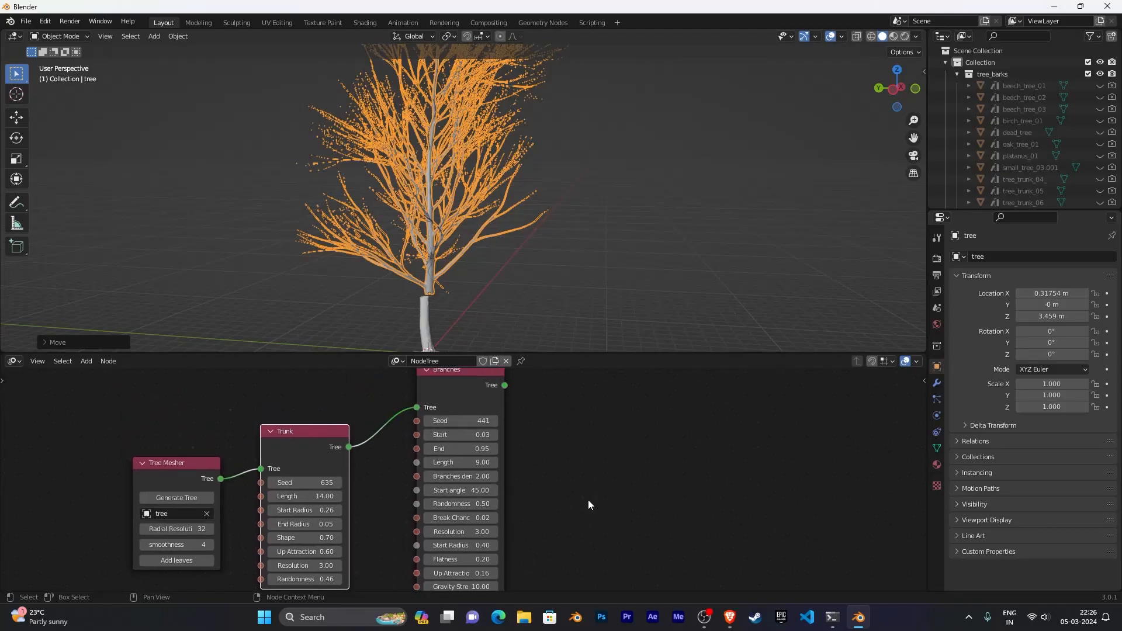
scroll(582, 461, down, 1)
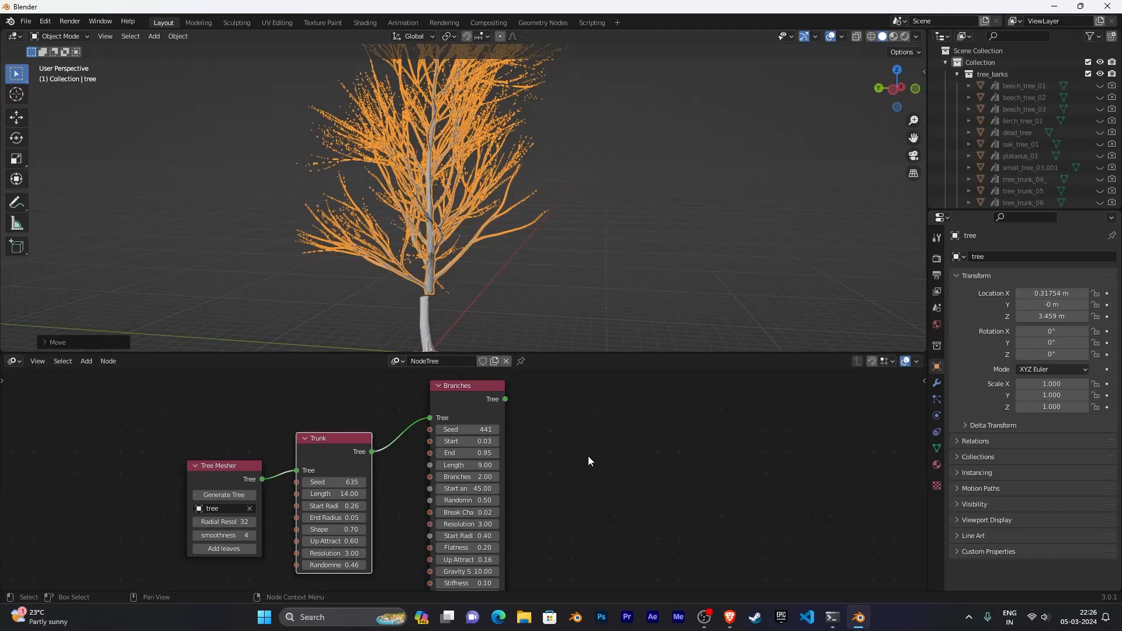
right_click(584, 354)
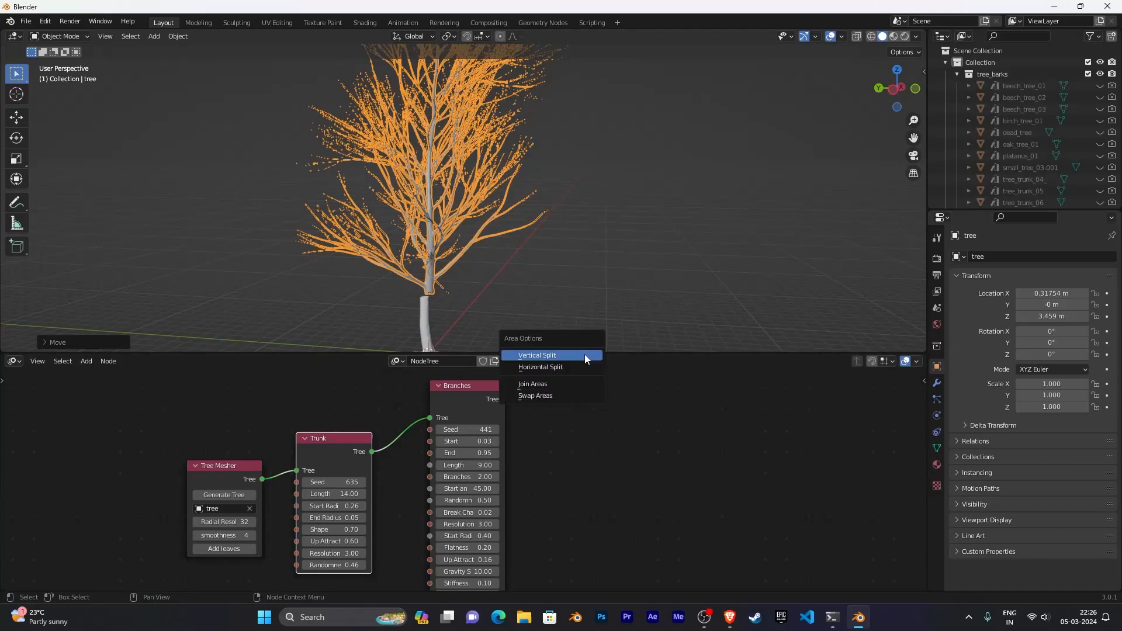
click(577, 383)
click(583, 424)
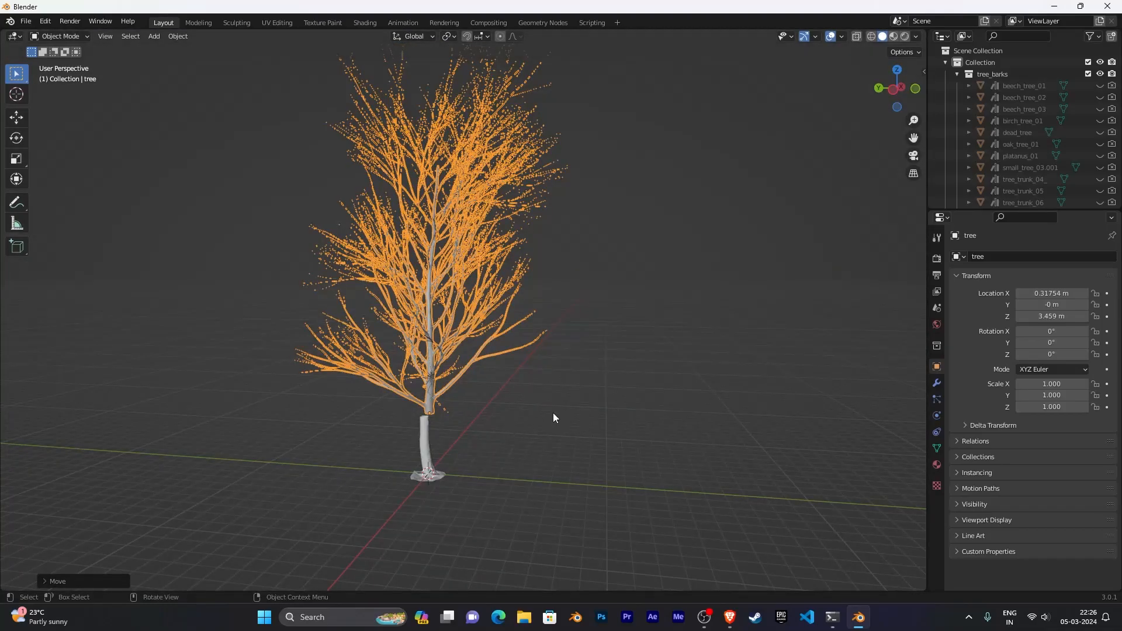
- Move the tree down so its trunk sits just above the bark trunk, to about Y 0.30 m and Z 3.345 m
scroll(553, 413, down, 5)
middle_drag(553, 413, 587, 387)
scroll(580, 441, up, 7)
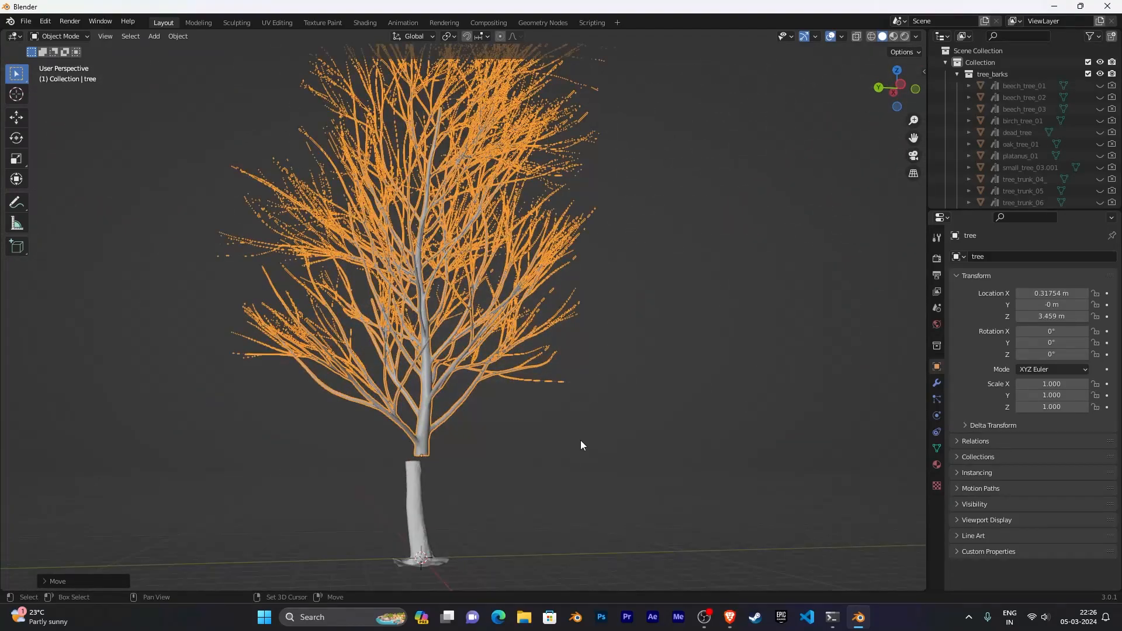
shift+middle_drag(581, 440, 621, 310)
middle_drag(620, 310, 602, 384)
key(KP_1)
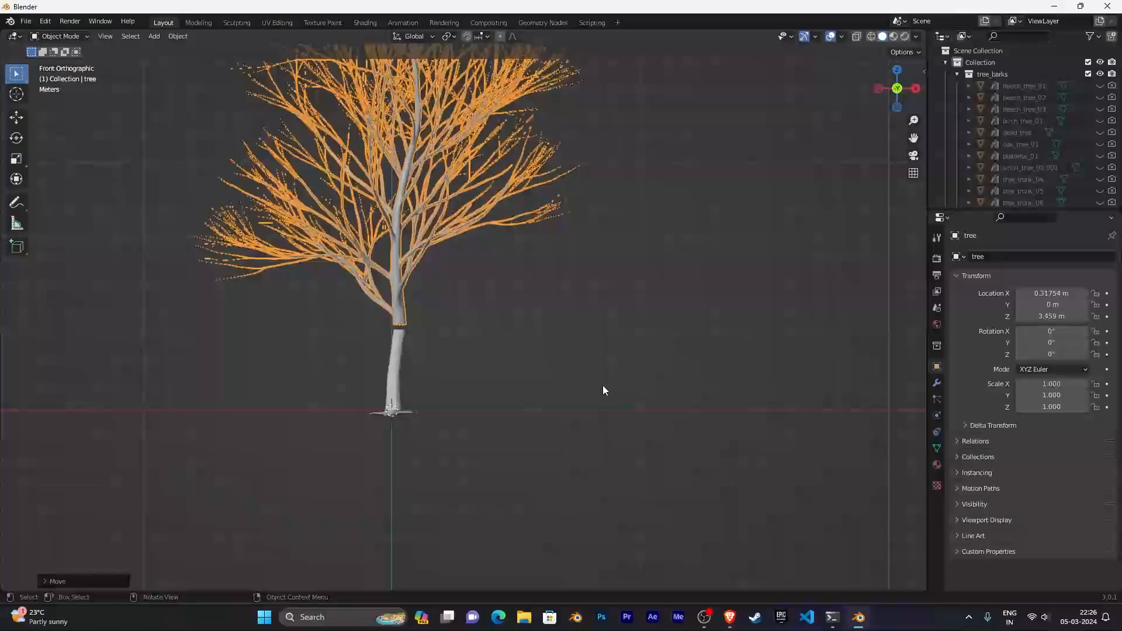
key(KP_3)
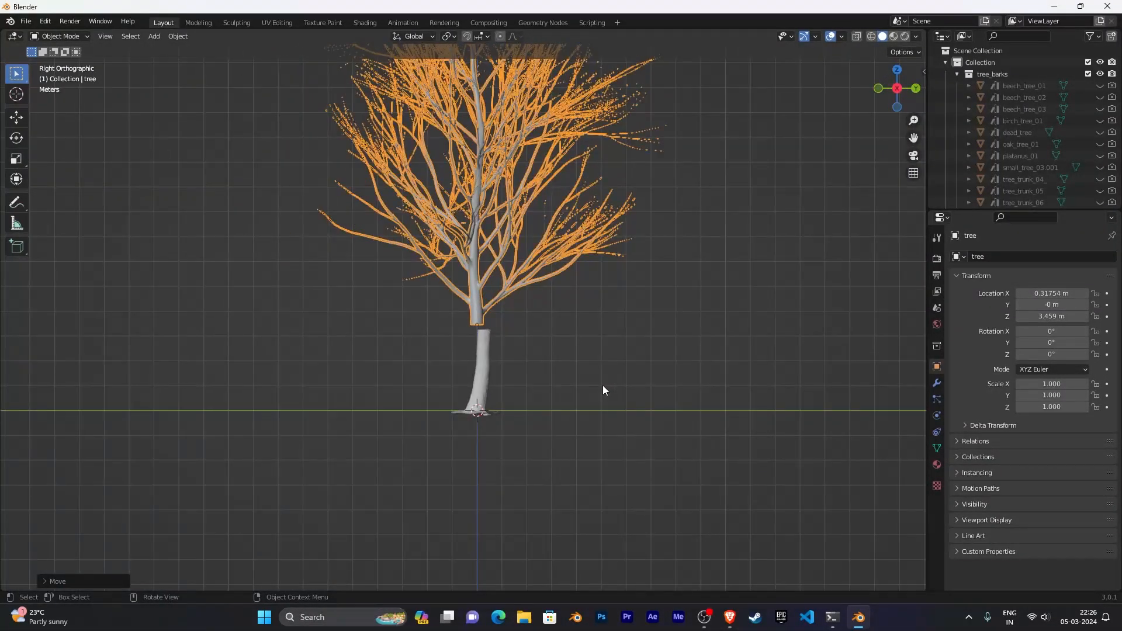
scroll(579, 466, up, 6)
scroll(578, 462, up, 3)
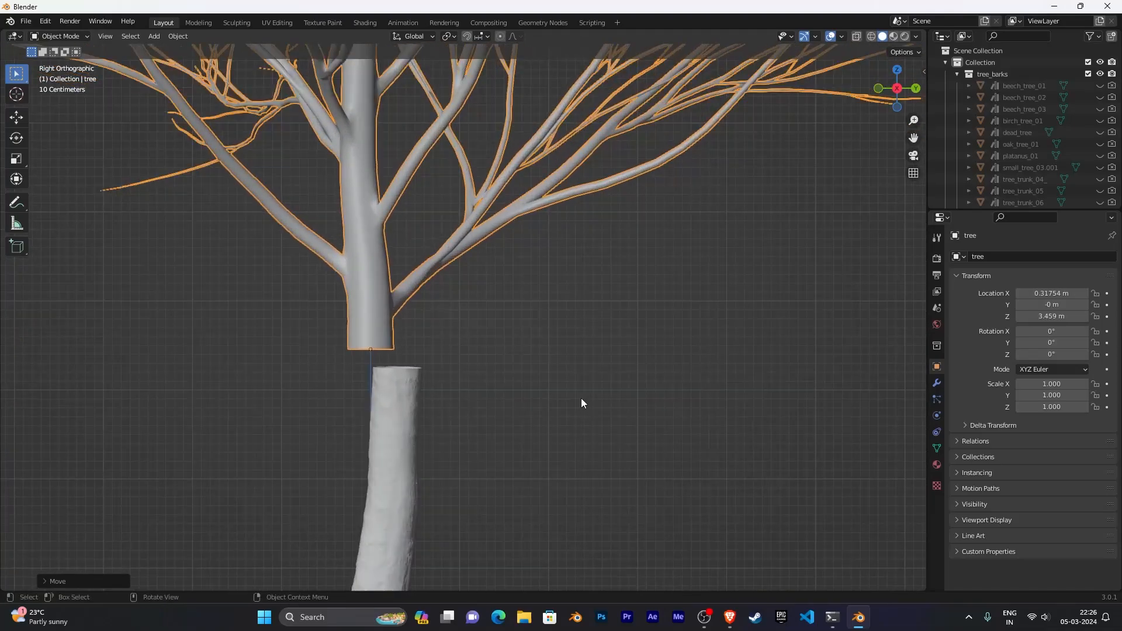
key(g)
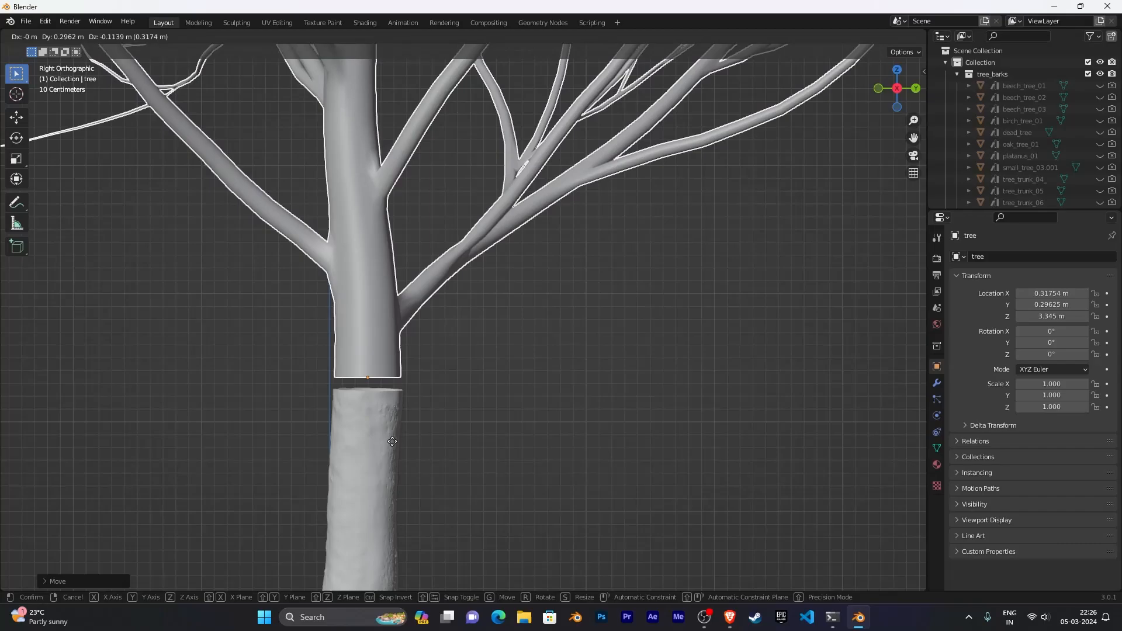
click(393, 441)
- Select the tree together with the bark trunk and join them into one object
scroll(520, 450, down, 3)
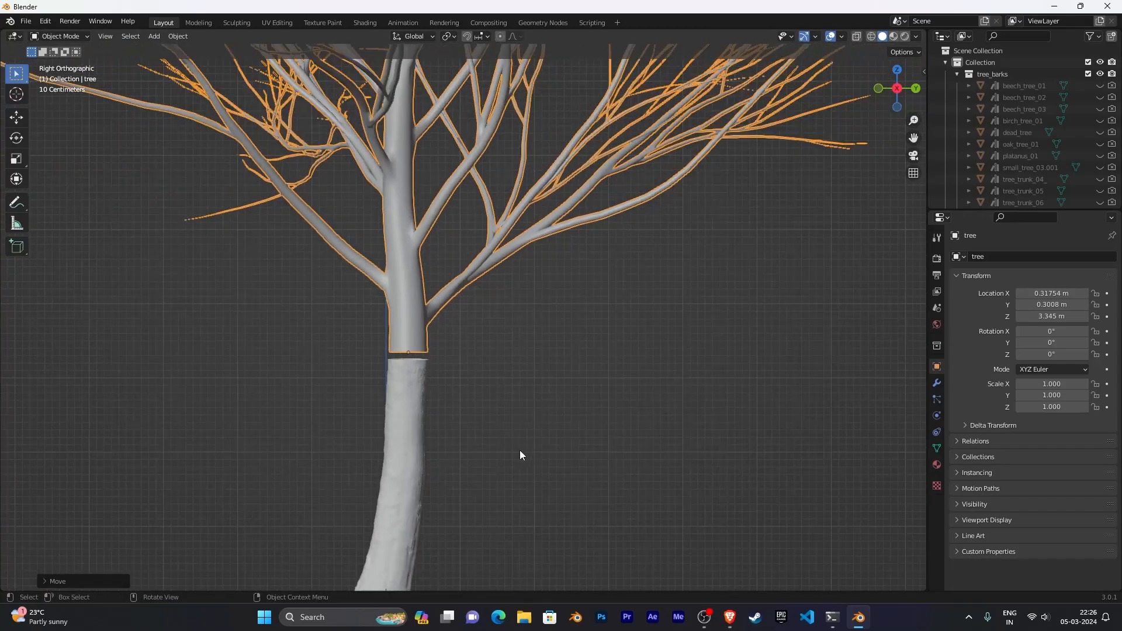
middle_drag(521, 450, 640, 439)
scroll(545, 476, down, 5)
scroll(639, 438, up, 4)
scroll(639, 439, up, 3)
shift+middle_drag(572, 443, 612, 409)
middle_drag(612, 409, 570, 411)
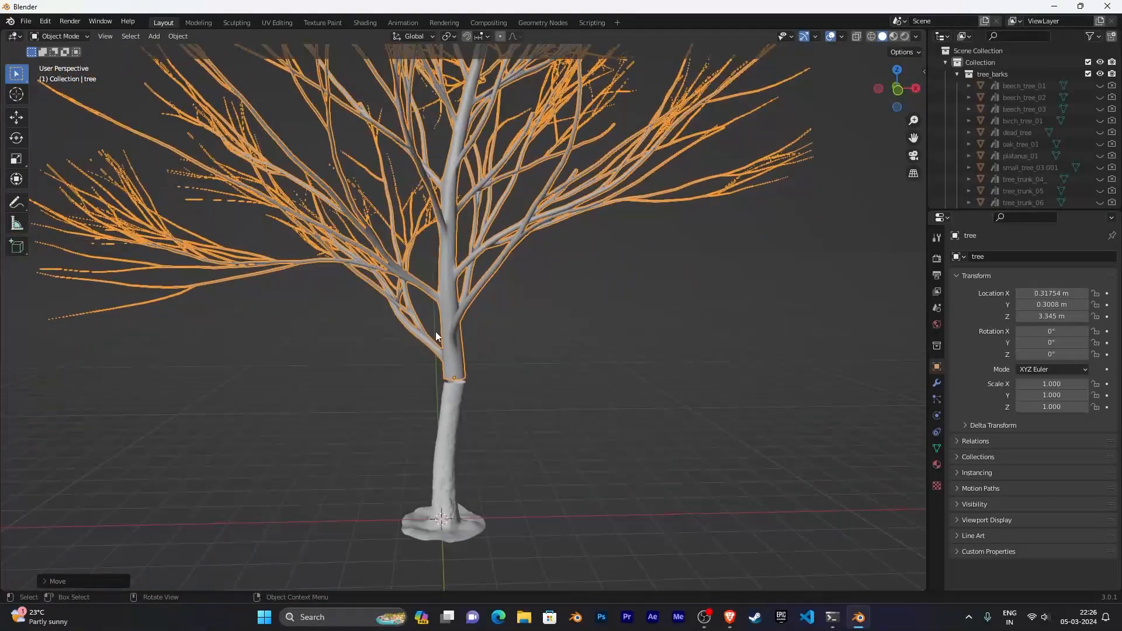
shift+click(447, 415)
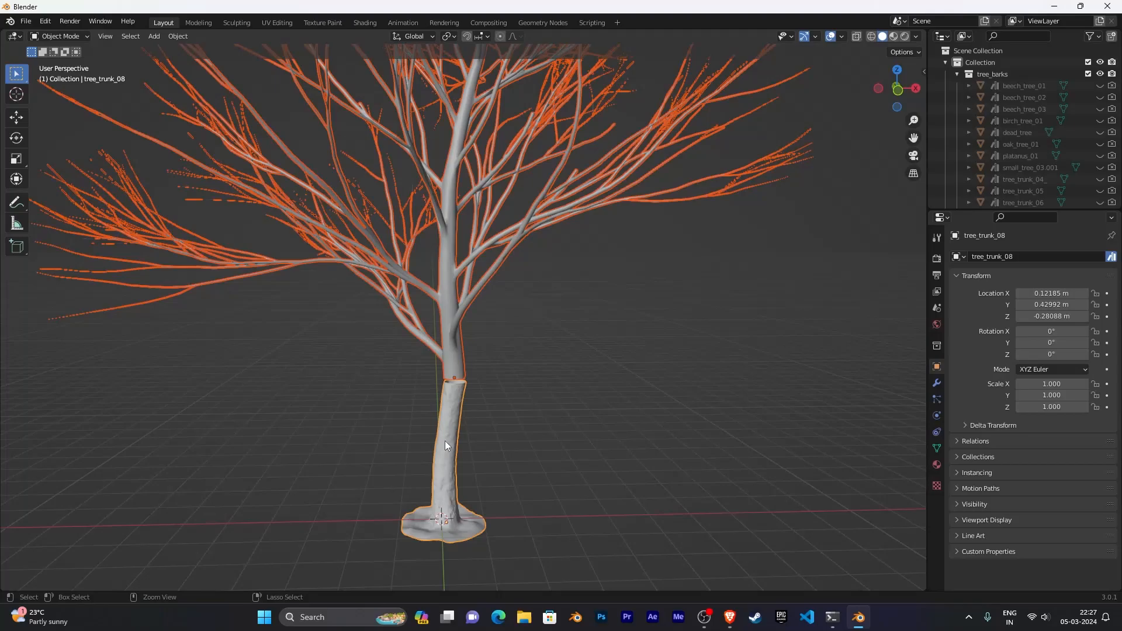
key(ctrl+j)
- Reselect the joined trunk object and enter Edit Mode
scroll(536, 411, down, 2)
scroll(536, 411, down, 2)
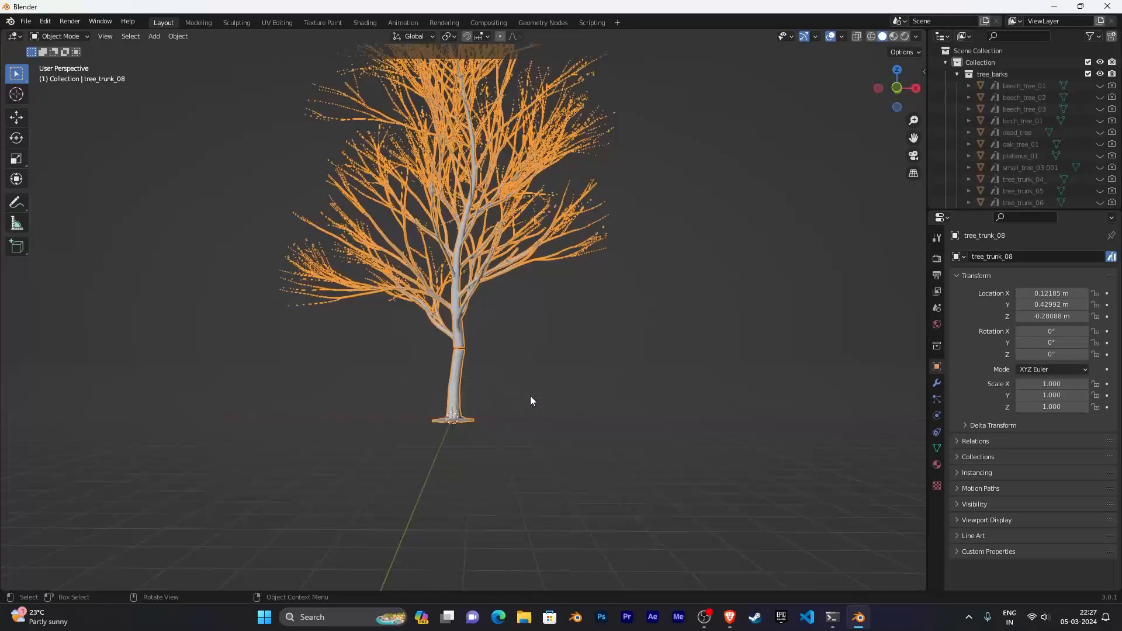
middle_drag(564, 372, 563, 391)
click(626, 420)
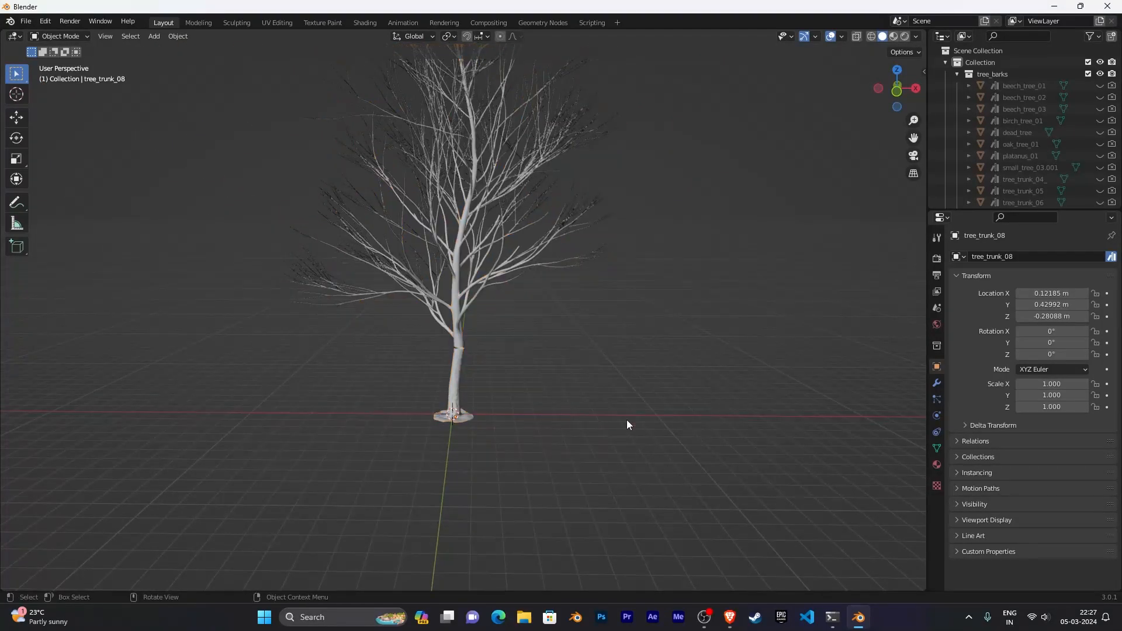
click(457, 323)
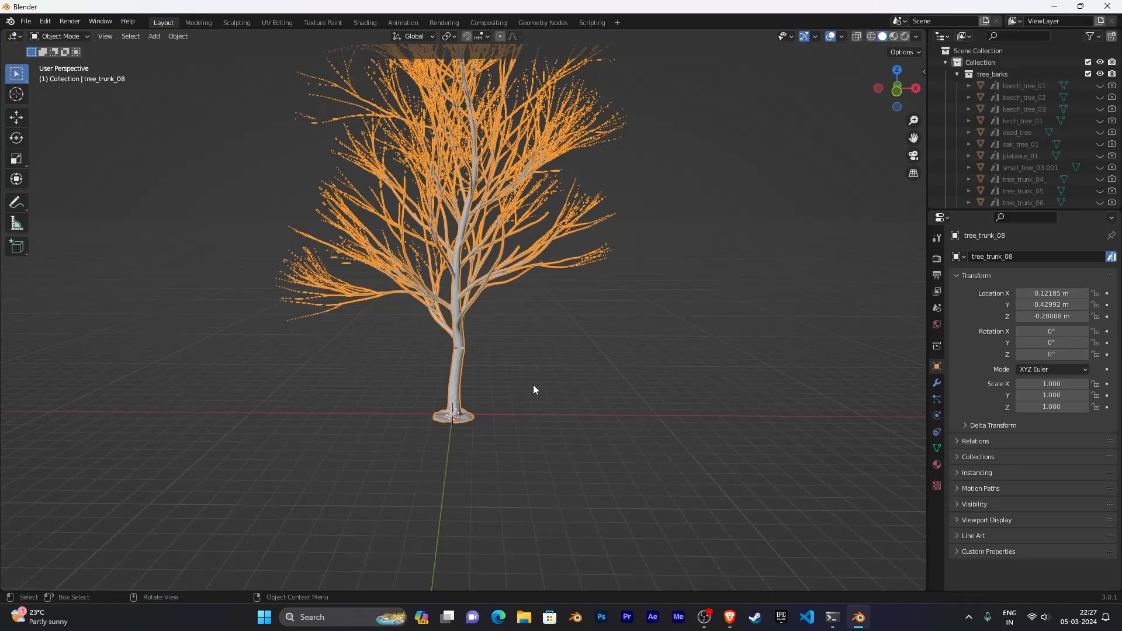
scroll(549, 414, up, 6)
mouse_move(597, 397)
middle_down()
mouse_move(622, 404)
mouse_move(555, 317)
mouse_move(584, 403)
middle_up()
scroll(580, 380, up, 3)
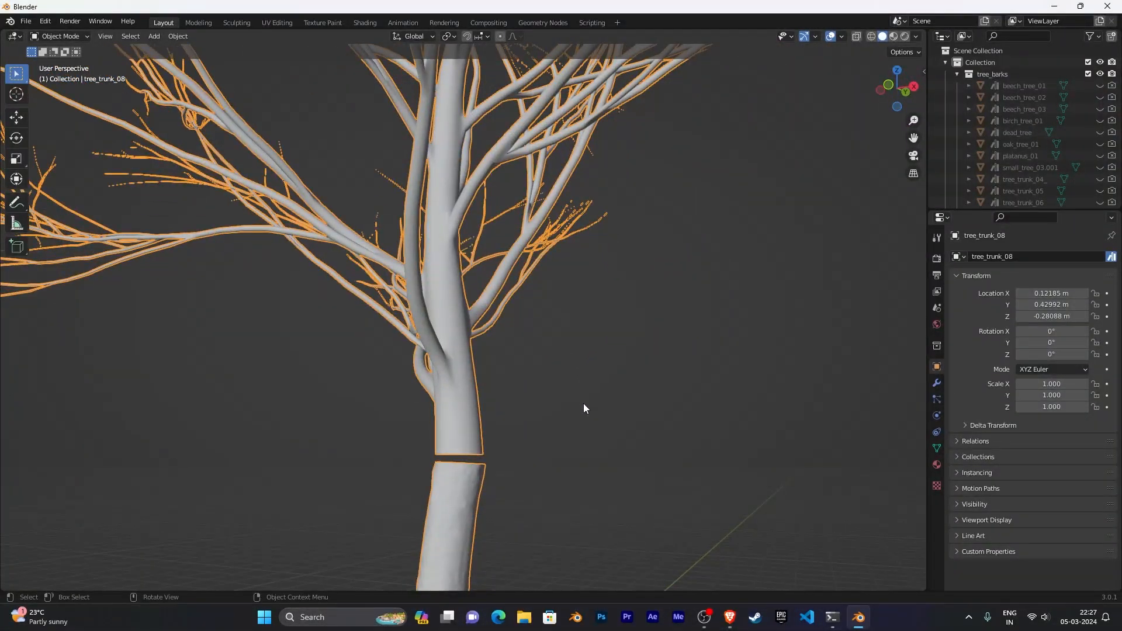
key(Tab)
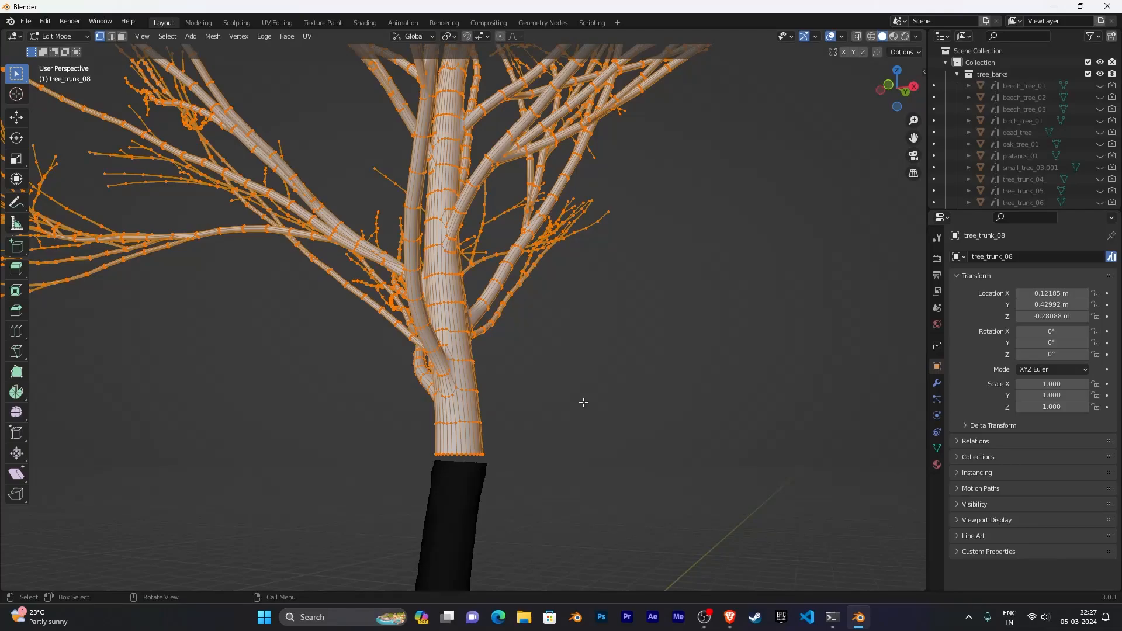
- Deselect everything and select the top edge loop of the bark trunk
middle_drag(583, 402, 660, 174)
key(KP_1)
scroll(608, 437, up, 4)
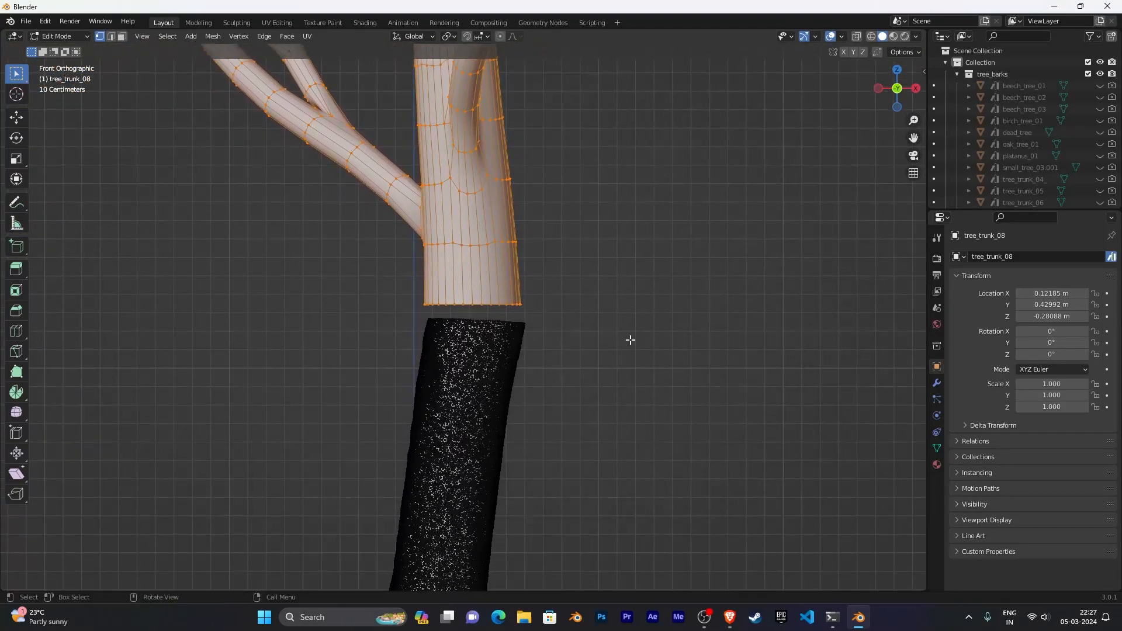
scroll(630, 335, up, 6)
scroll(632, 326, up, 6)
middle_drag(672, 336, 624, 358)
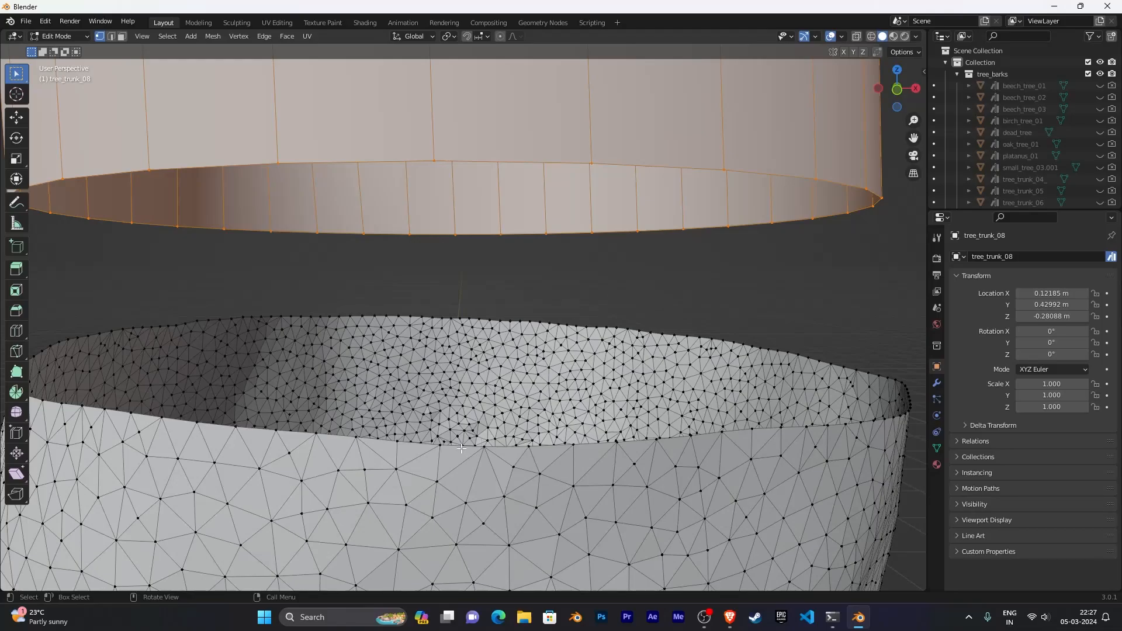
key(alt+a)
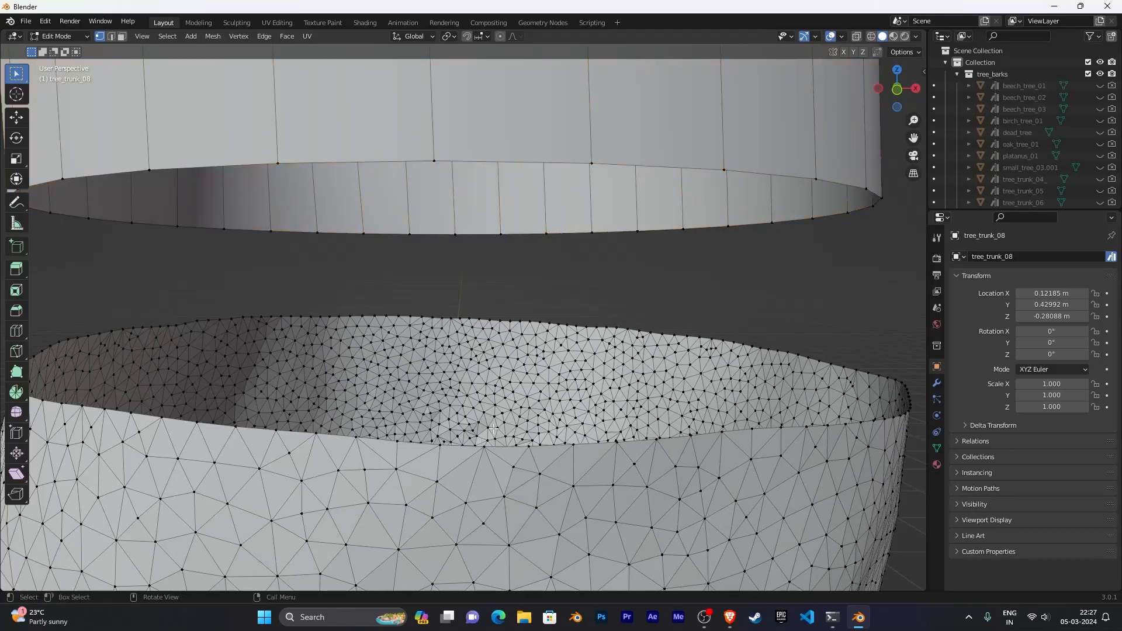
alt+click(452, 448)
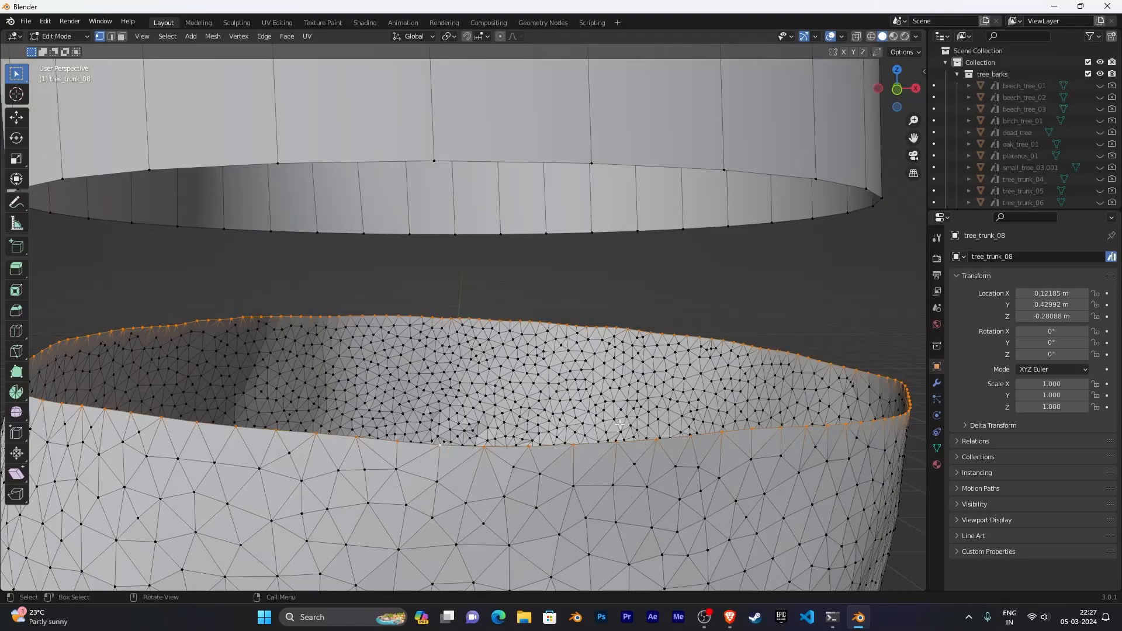
- Add the bottom edge loop of the procedural tree's trunk to the selection
middle_drag(553, 409, 521, 413)
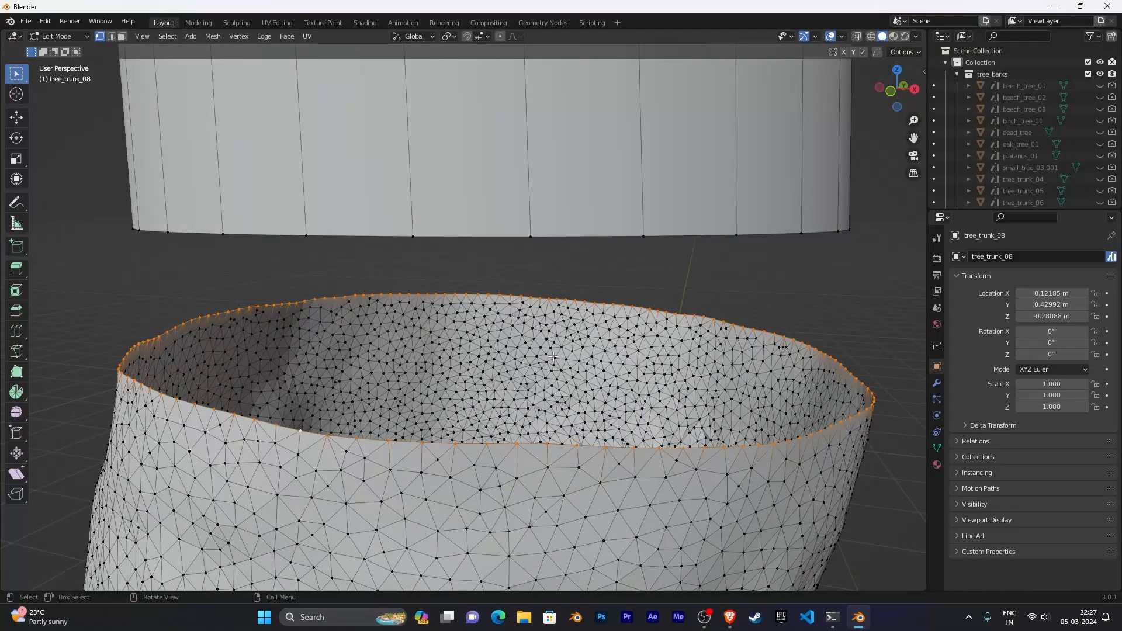
middle_drag(548, 333, 571, 335)
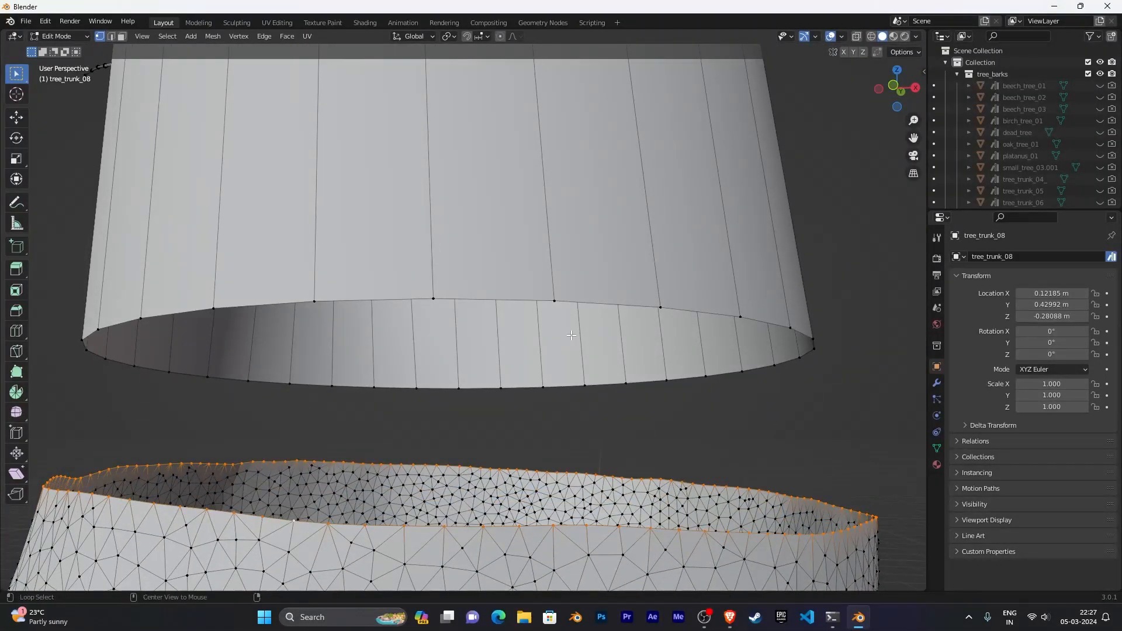
alt+shift+click(516, 298)
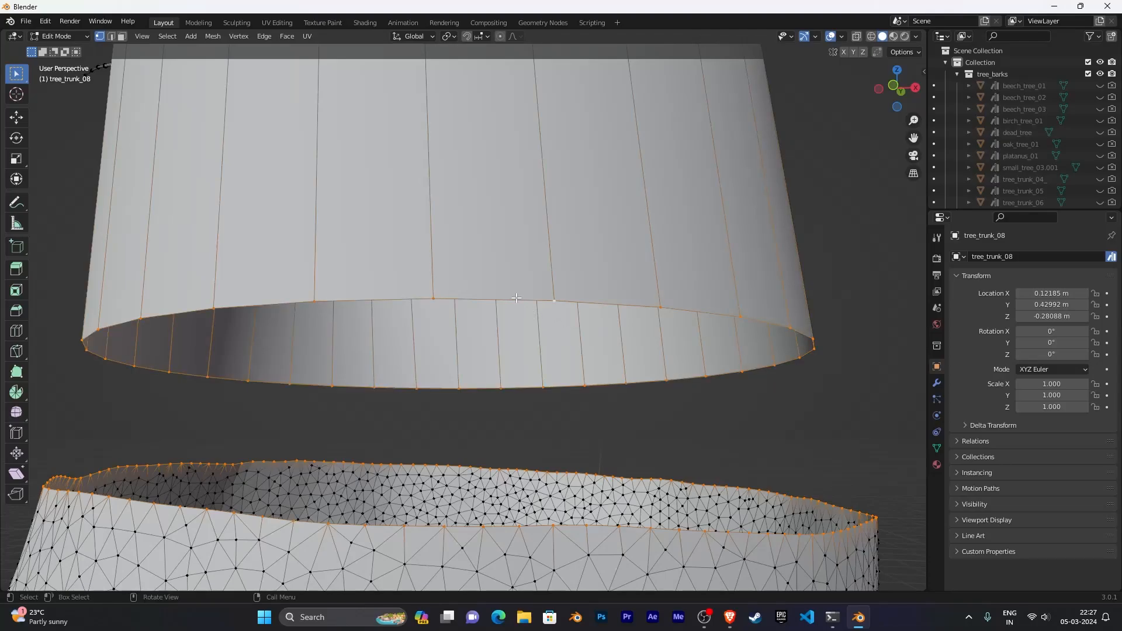
- Fill the gap between the two selected edge loops with faces
scroll(582, 318, down, 6)
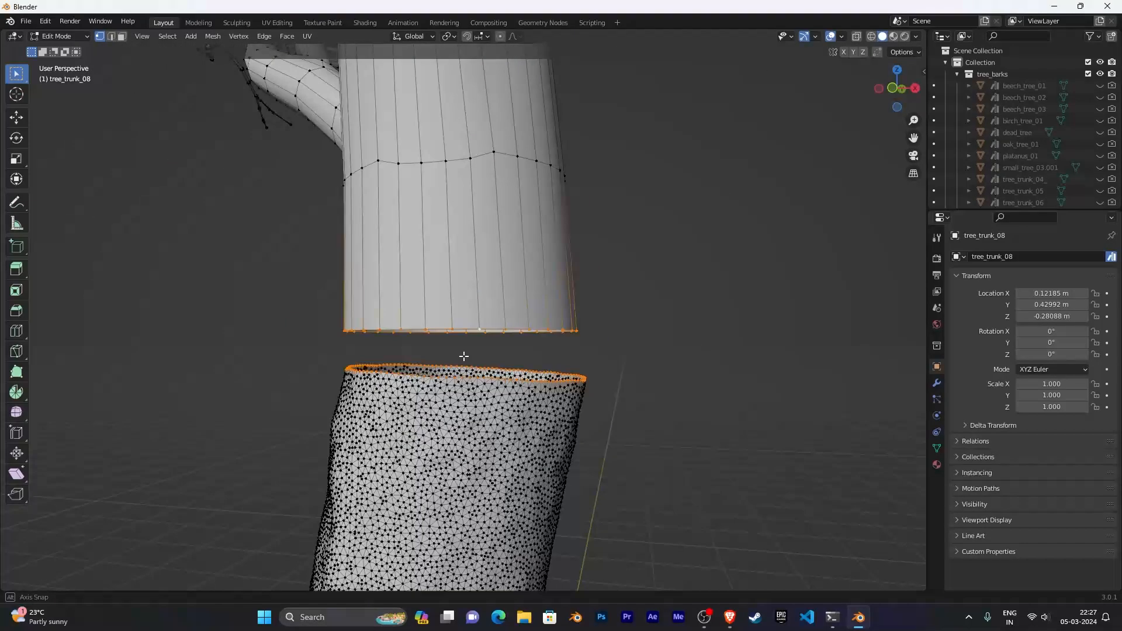
scroll(537, 360, up, 1)
middle_drag(538, 360, 604, 366)
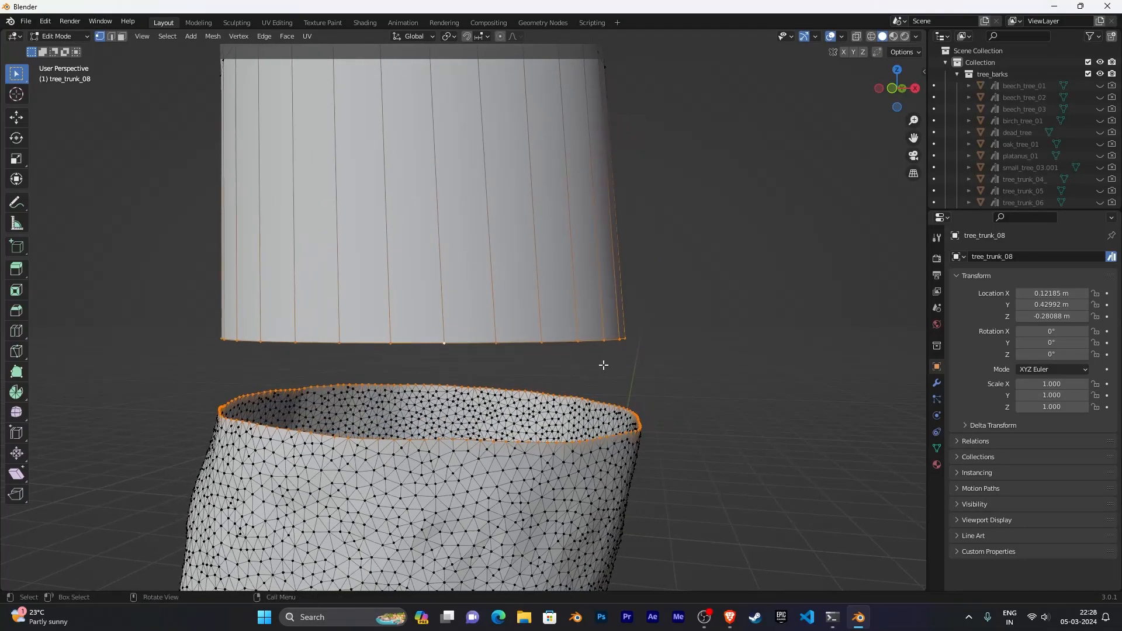
key(alt+f)
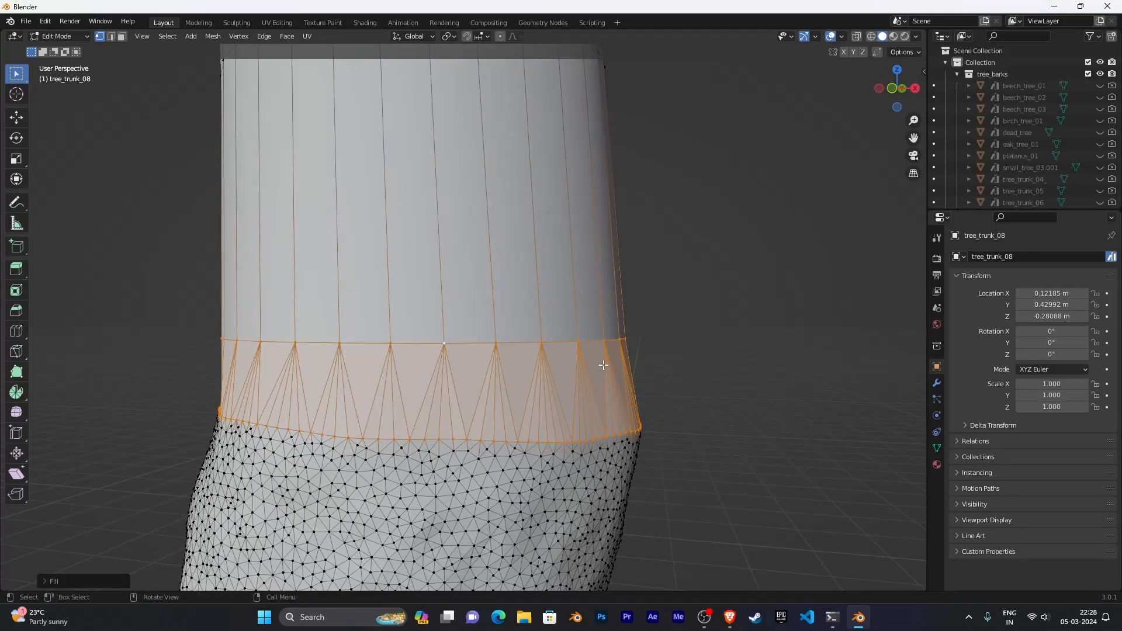
- Undo the fill and return to Object Mode
middle_drag(711, 366, 482, 357)
scroll(482, 358, down, 8)
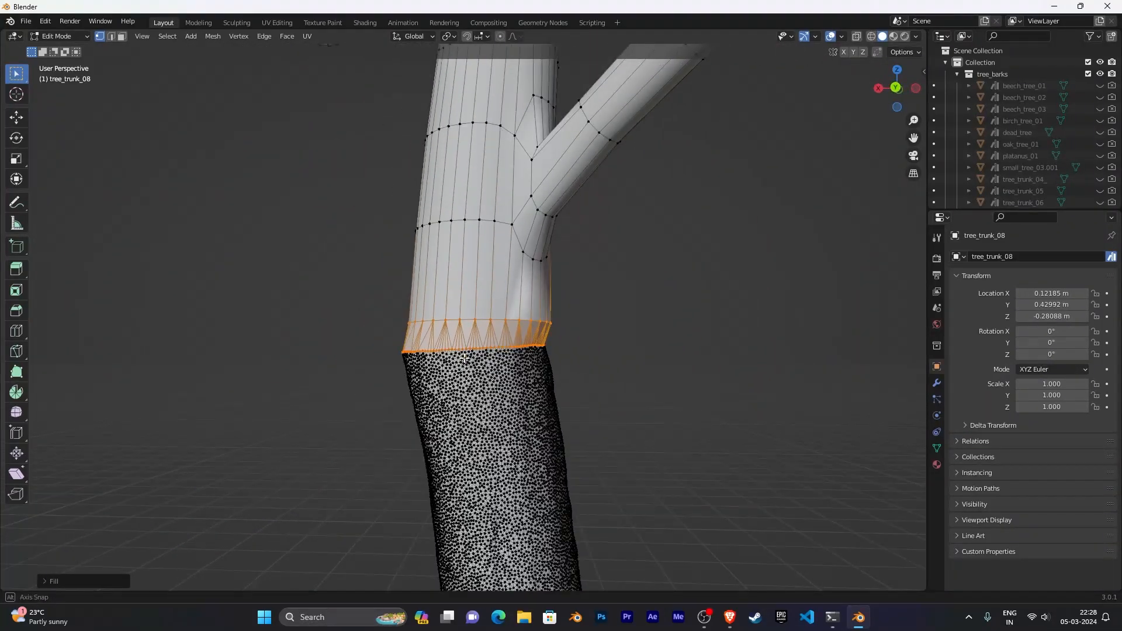
middle_drag(477, 363, 491, 297)
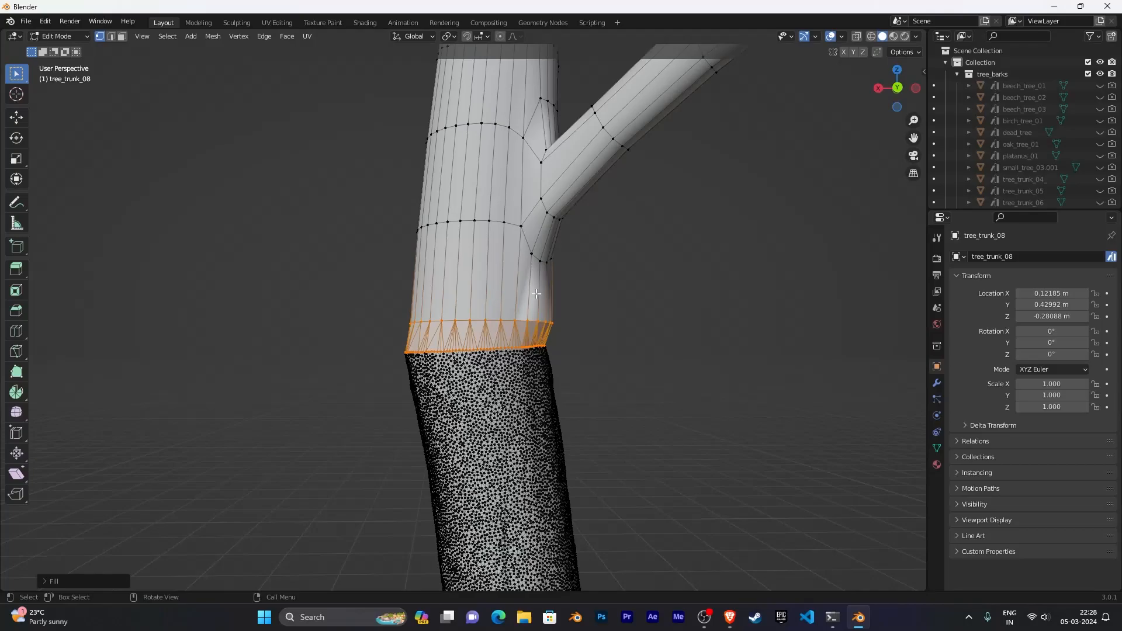
key(ctrl+z)
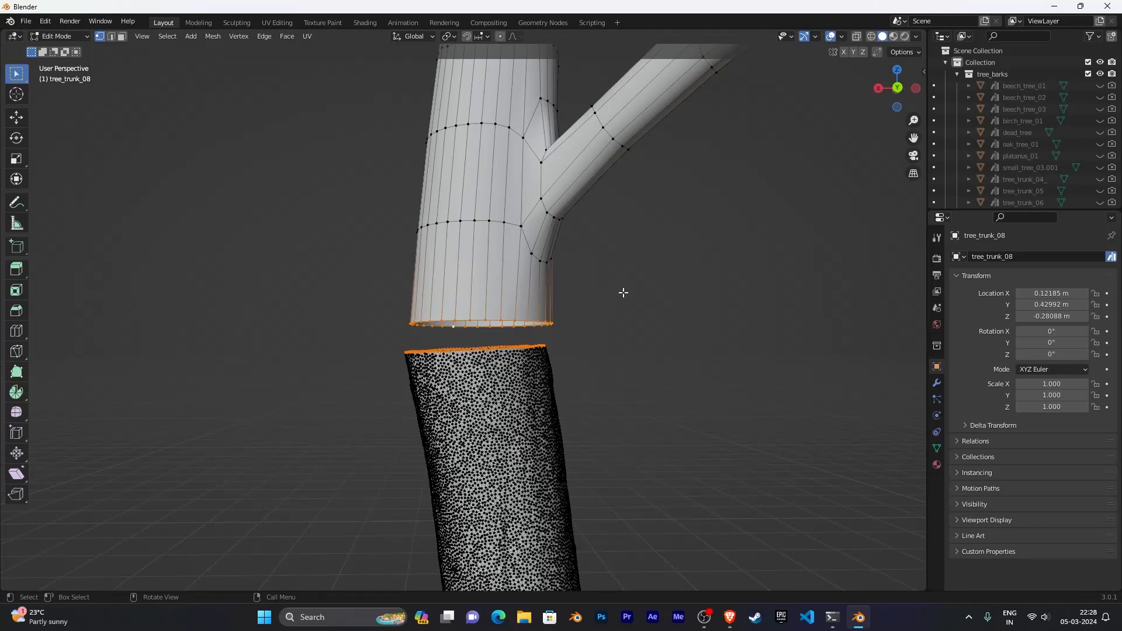
key(Tab)
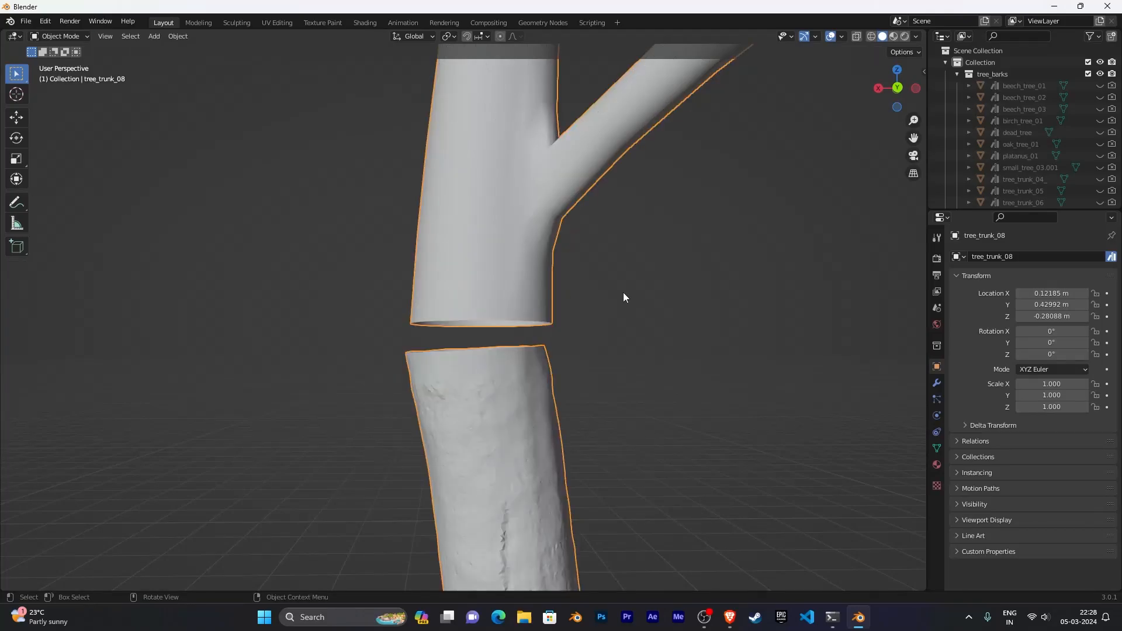
key(KP_1)
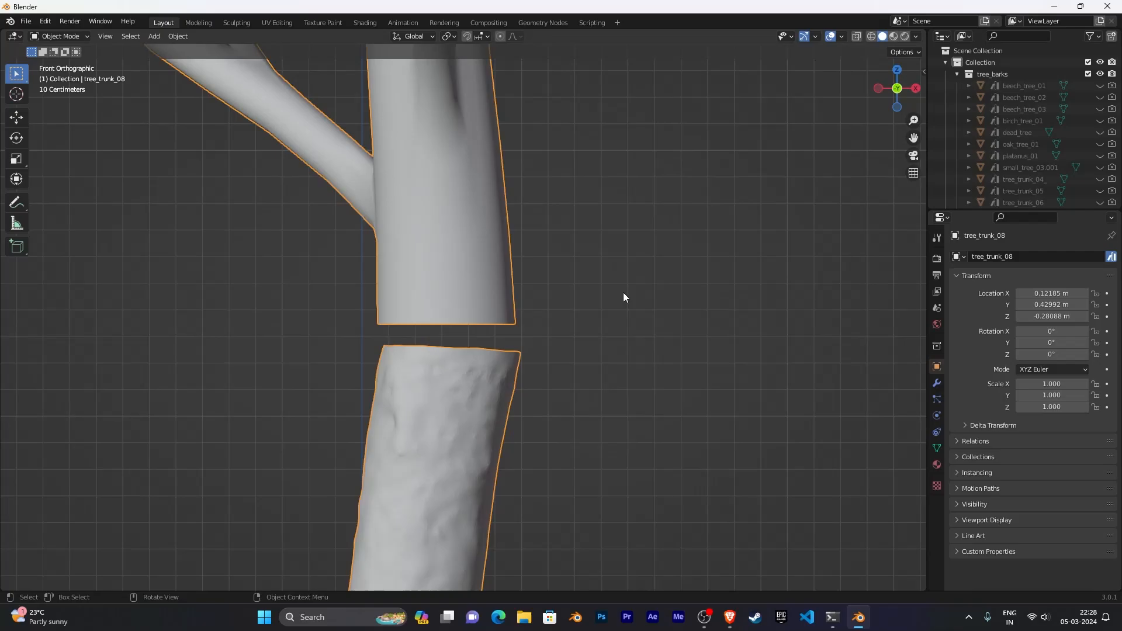
key(g)
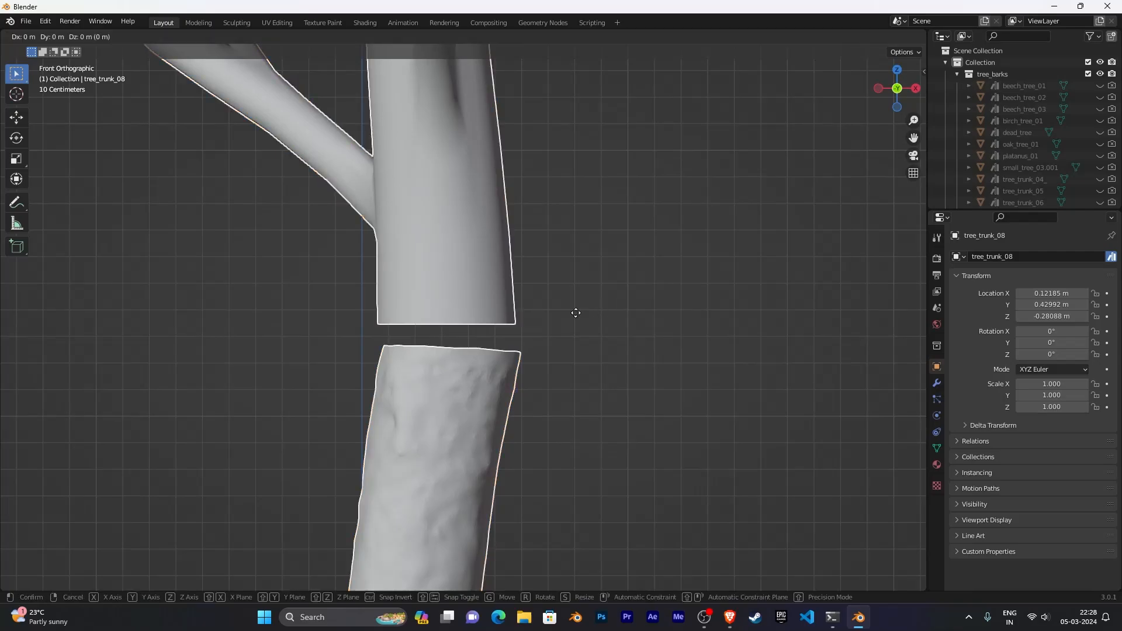
right_click(579, 314)
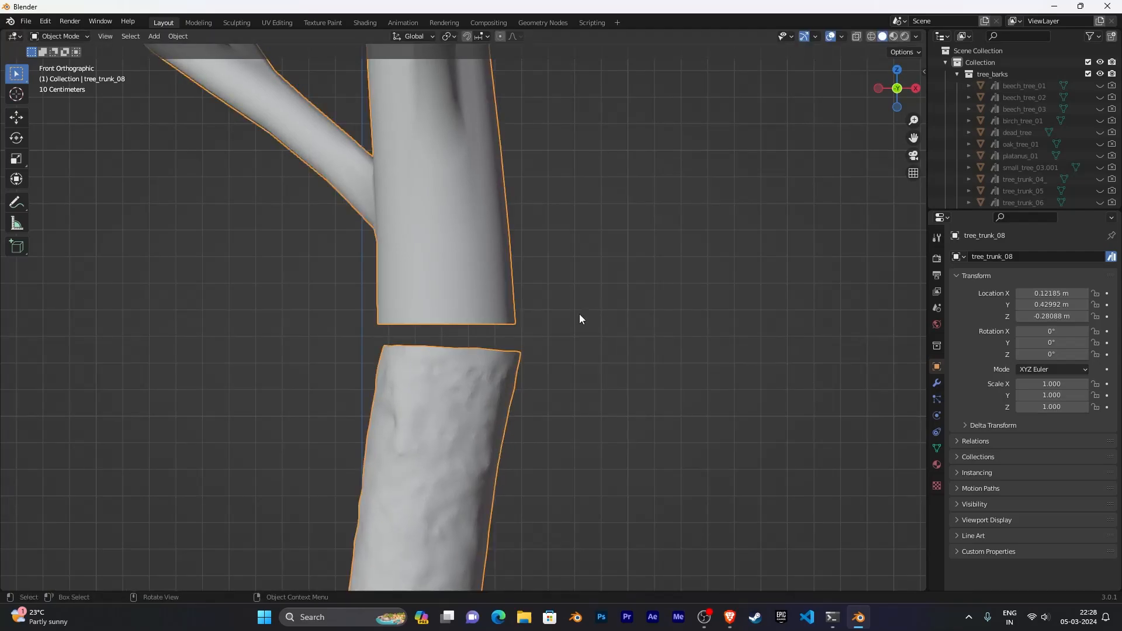
- In Edit Mode, select the whole procedural tree mesh and nudge it to sit centred above the bark trunk
key(Tab)
scroll(590, 293, down, 3)
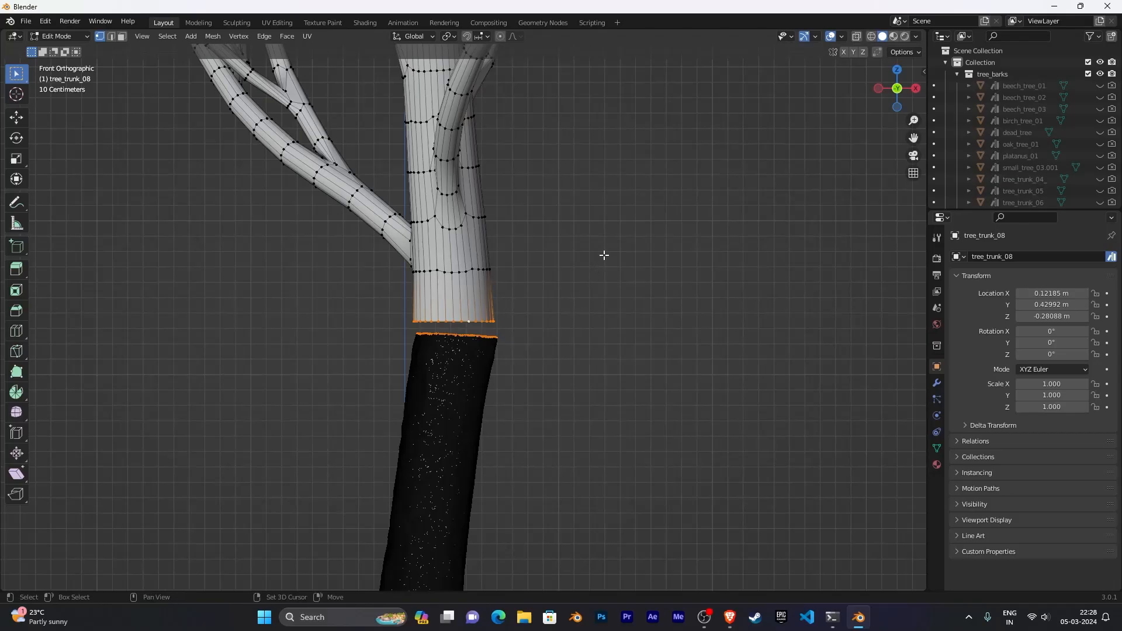
shift+middle_drag(604, 256, 589, 366)
scroll(590, 366, down, 3)
key(alt+a)
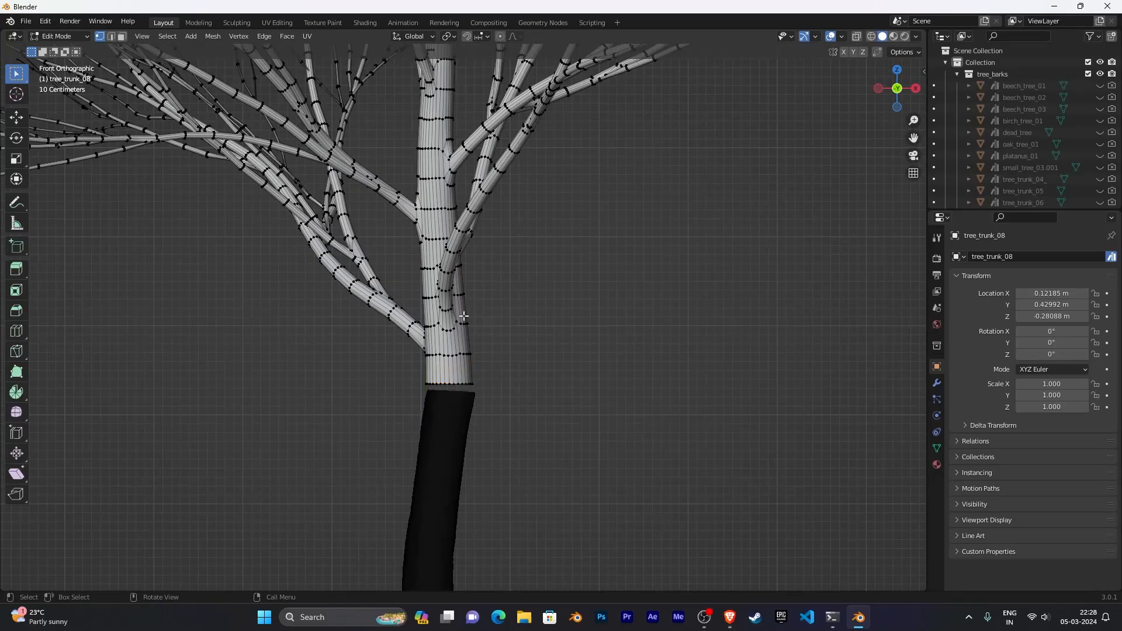
key(ctrl+l)
scroll(634, 366, up, 5)
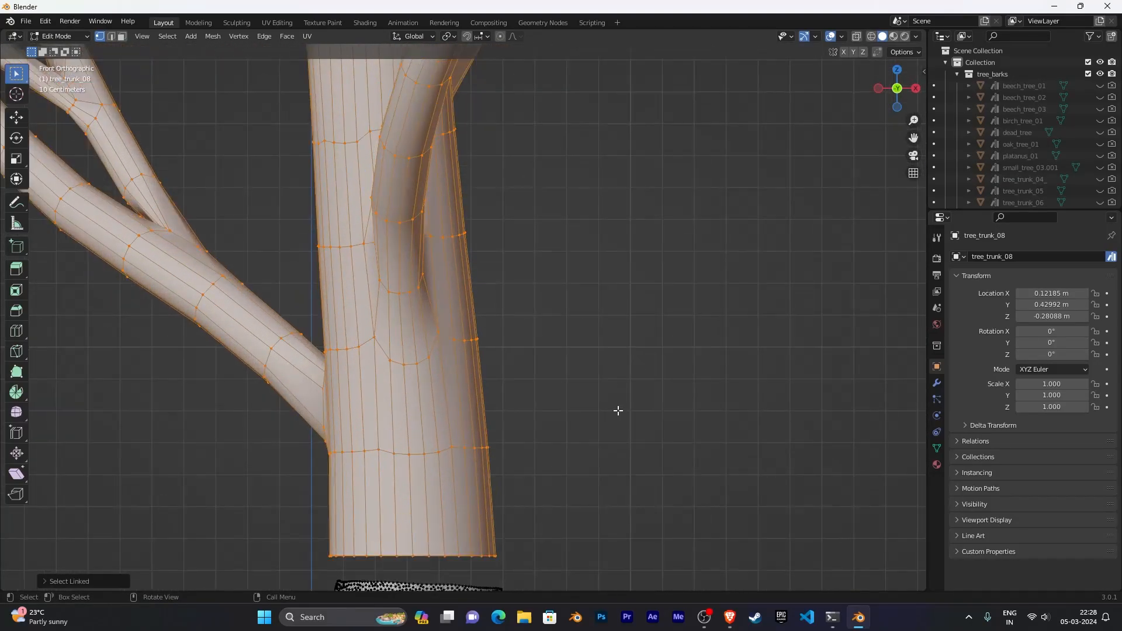
shift+middle_drag(614, 401, 615, 242)
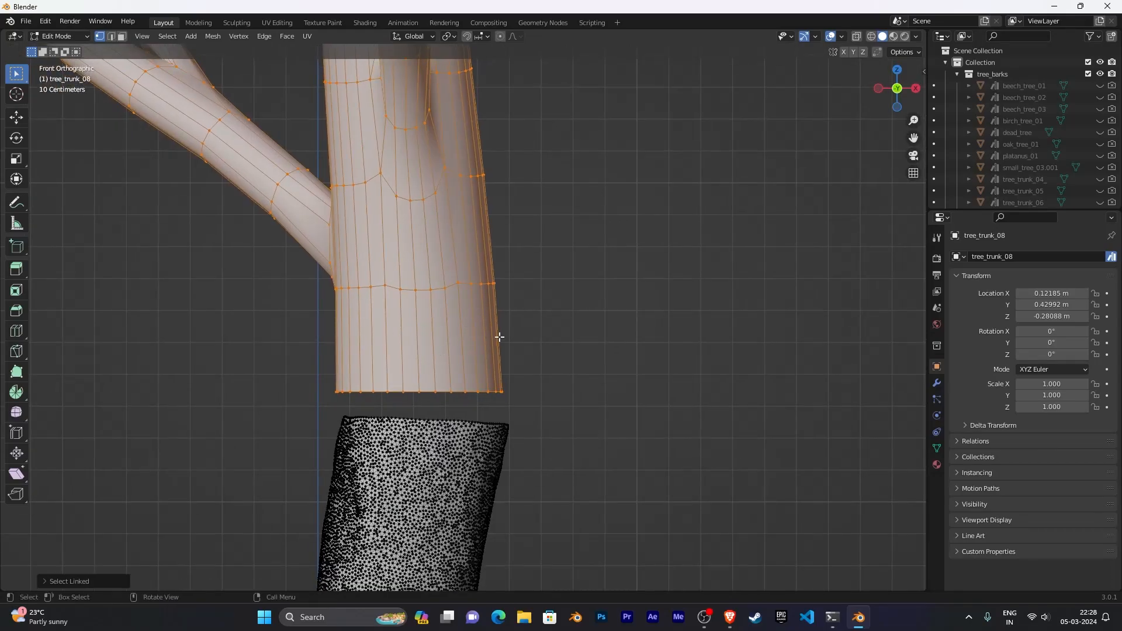
key(g)
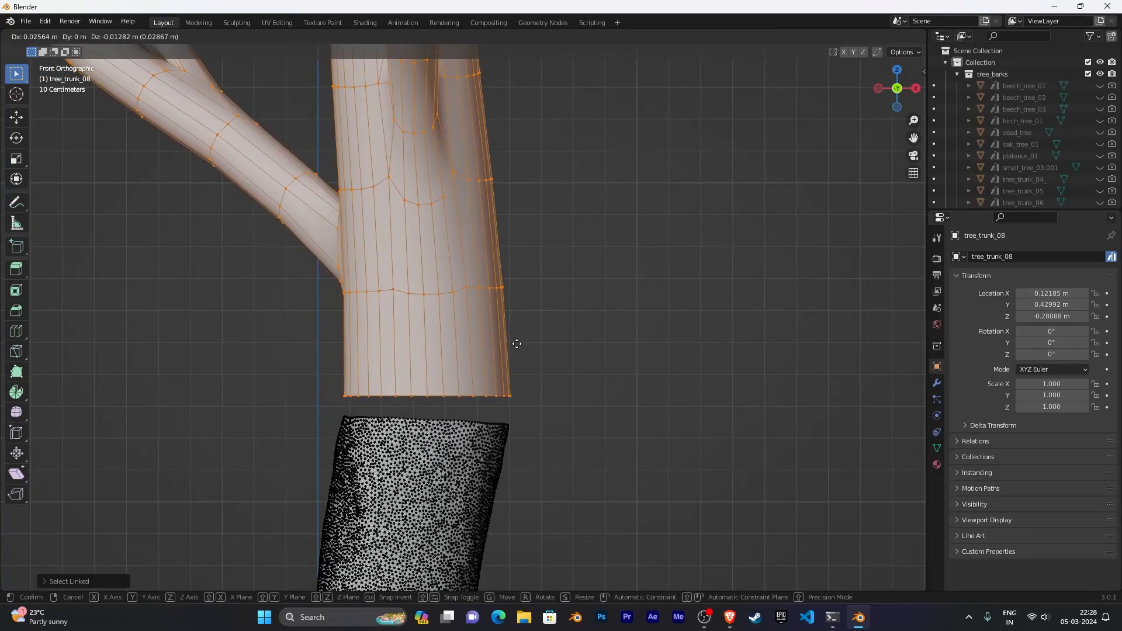
click(516, 343)
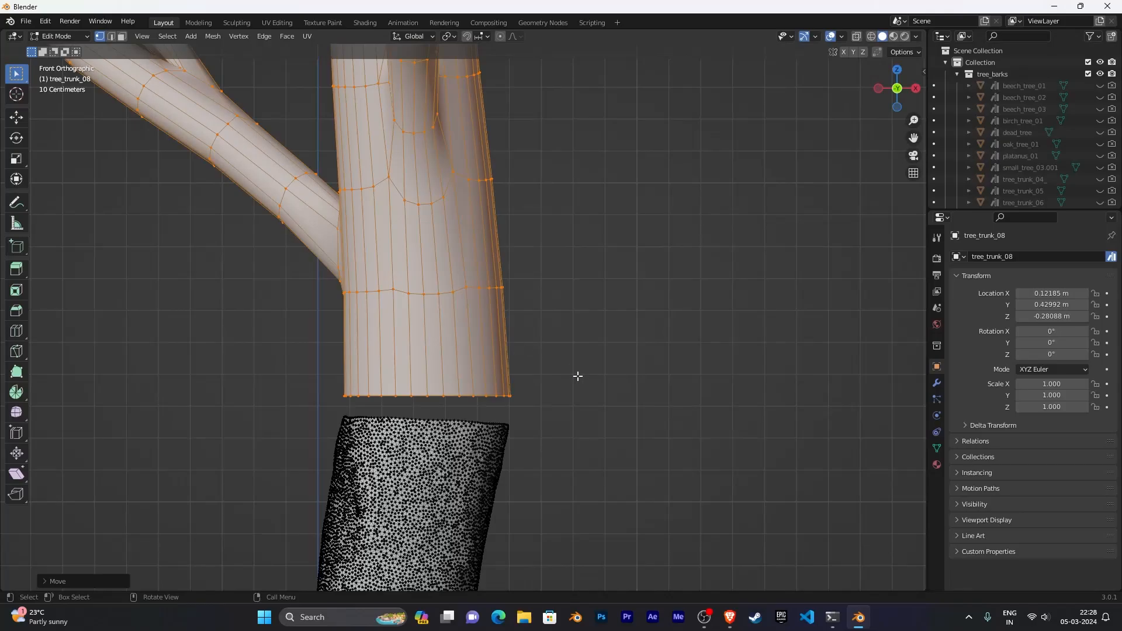
- Check the tree's alignment over the bark trunk from the side and front views
key(KP_3)
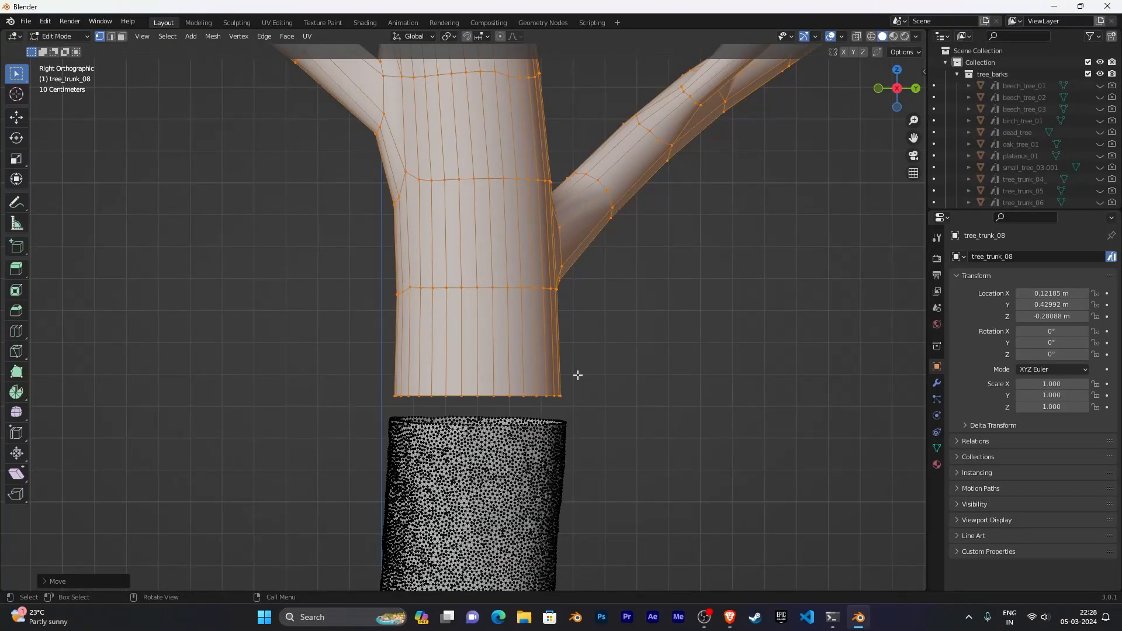
middle_drag(577, 375, 726, 366)
key(KP_1)
scroll(649, 427, up, 3)
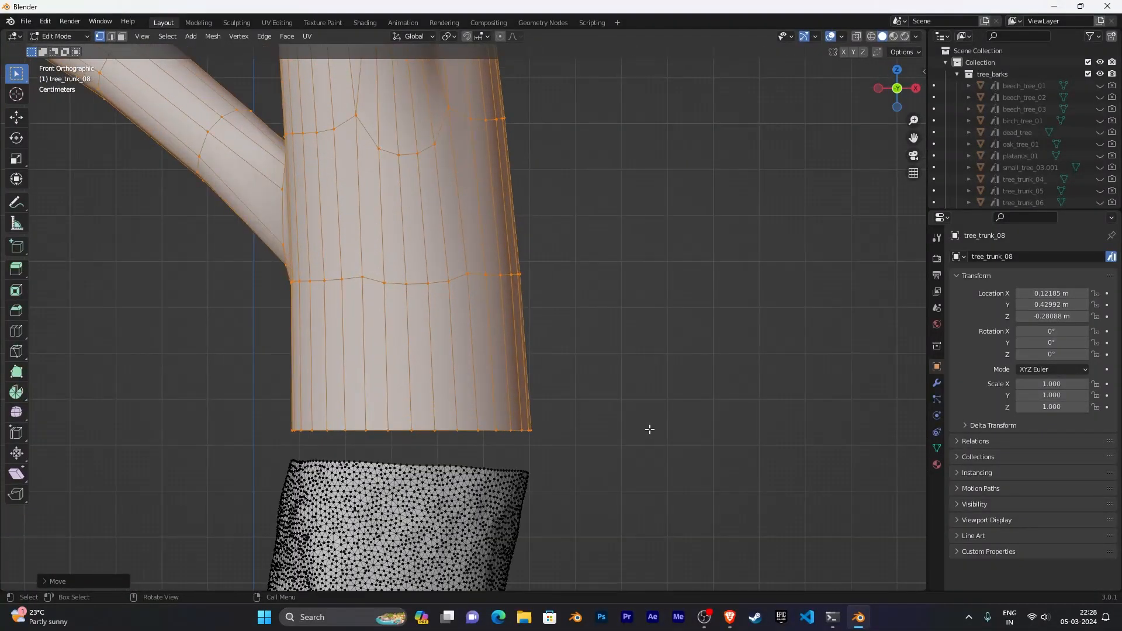
shift+middle_drag(660, 445, 665, 337)
scroll(669, 374, up, 2)
scroll(696, 327, down, 3)
- Deselect everything and select the top edge loop of the bark trunk
click(634, 344)
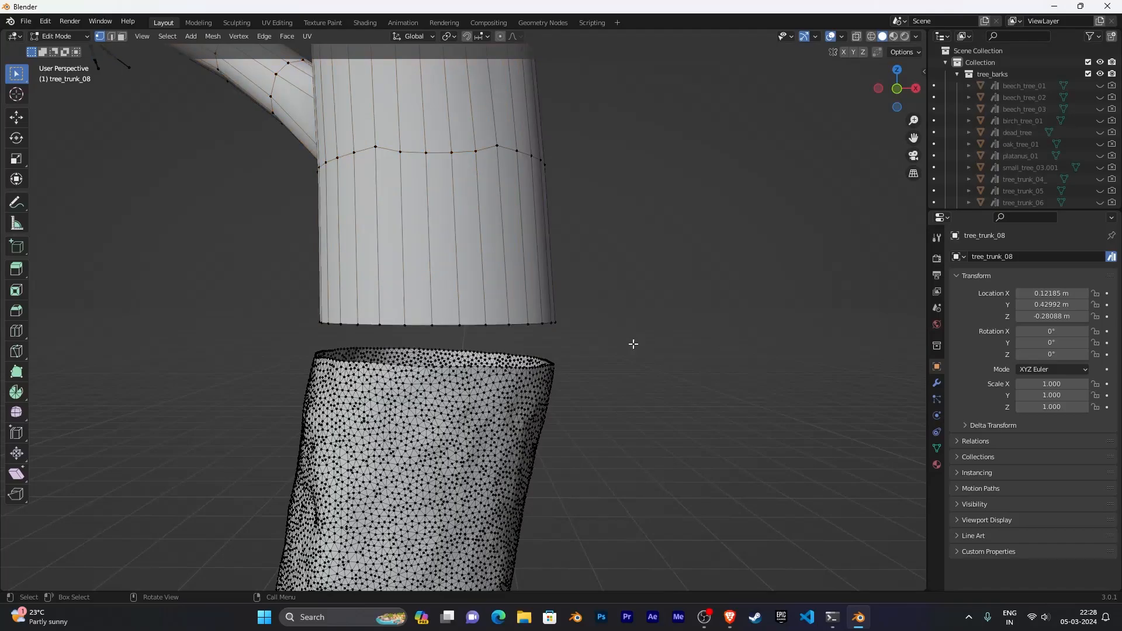
scroll(602, 376, up, 6)
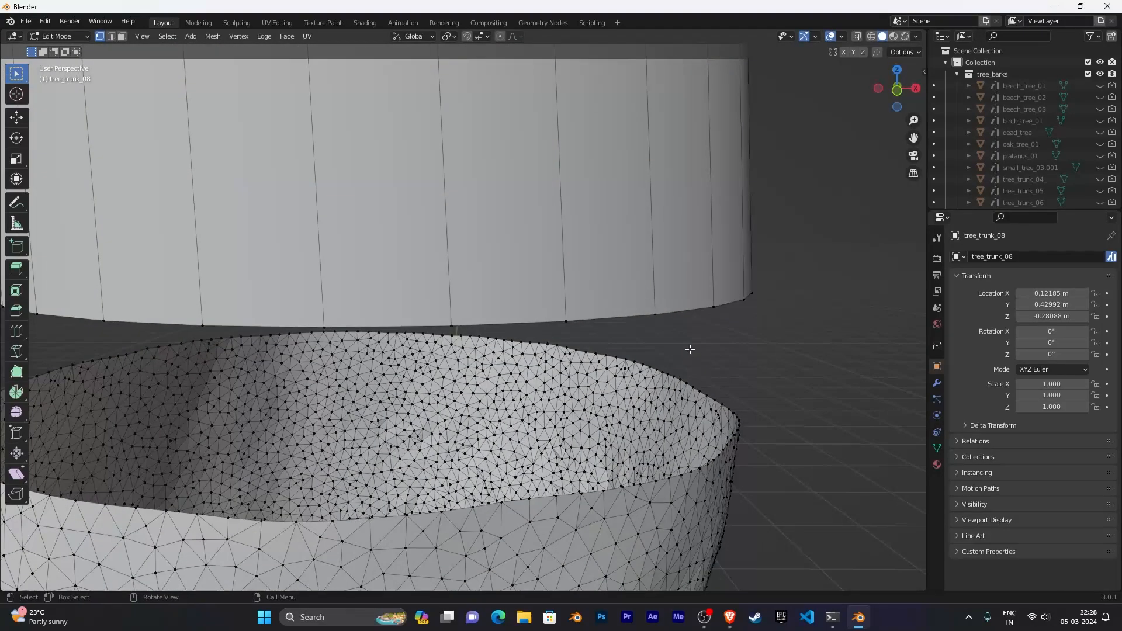
middle_drag(700, 337, 618, 403)
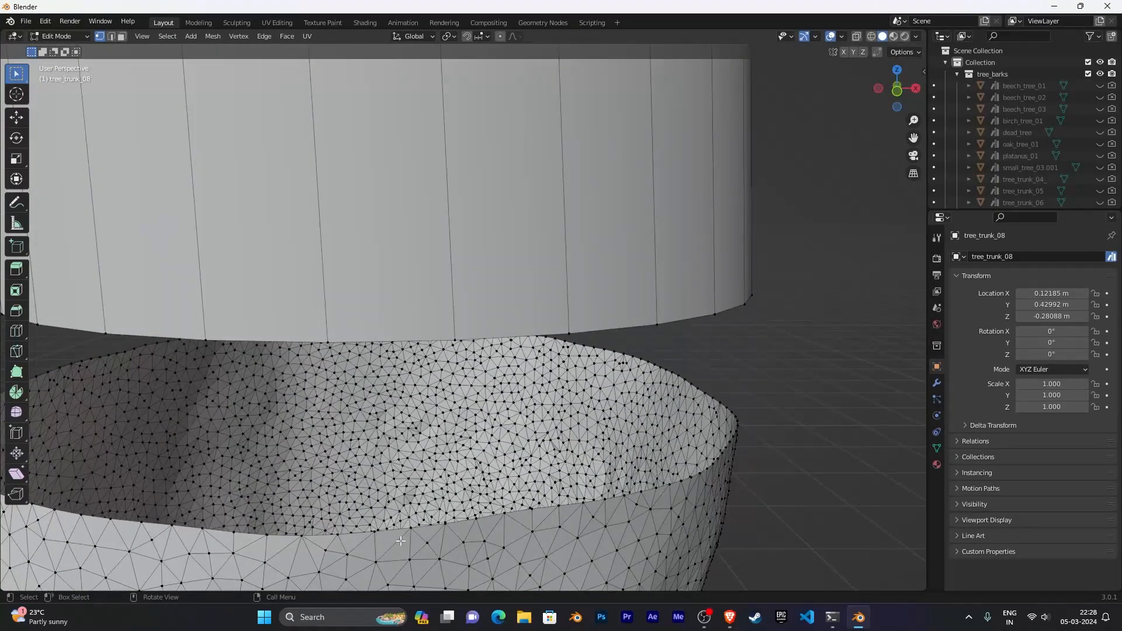
middle_drag(400, 541, 338, 502)
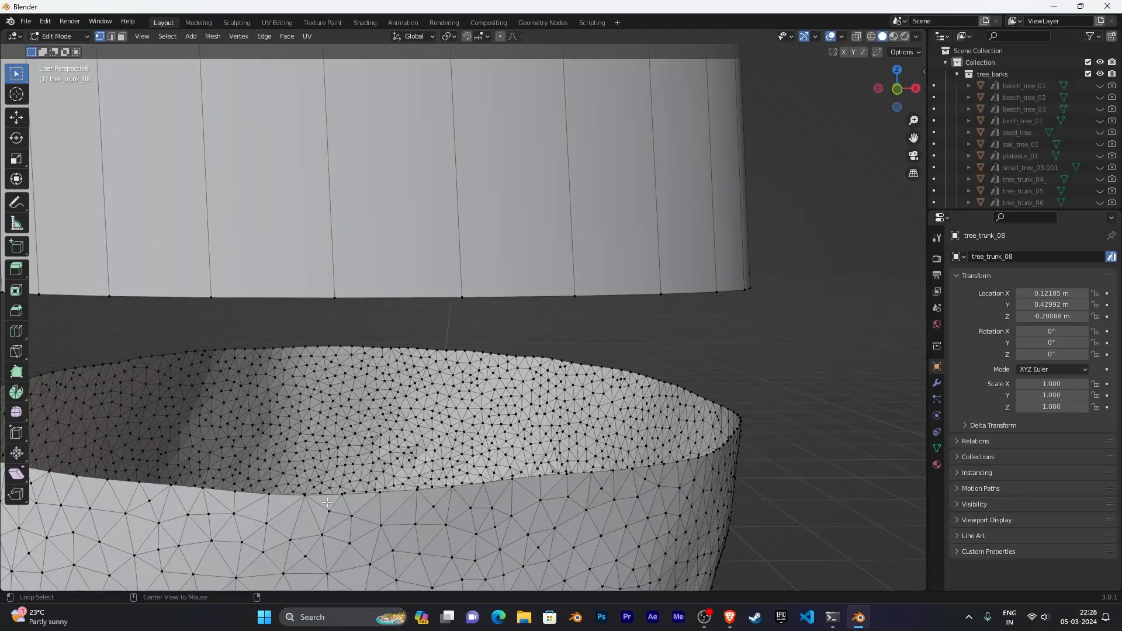
alt+click(322, 498)
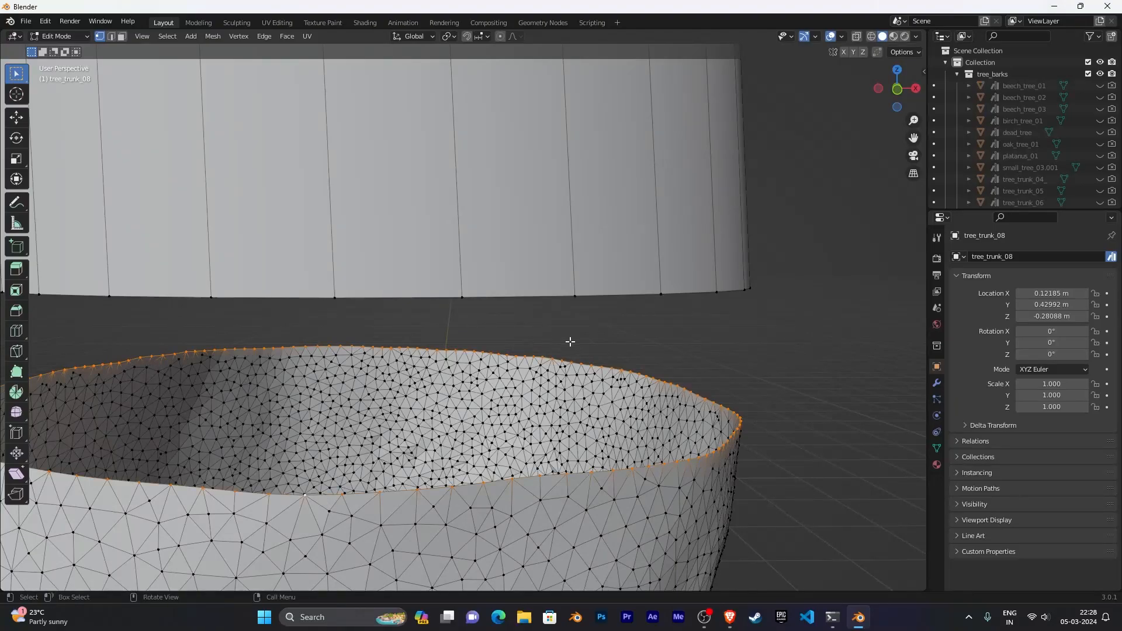
- Add the bottom edge loop of the procedural tree's trunk to the selection
middle_drag(570, 341, 581, 314)
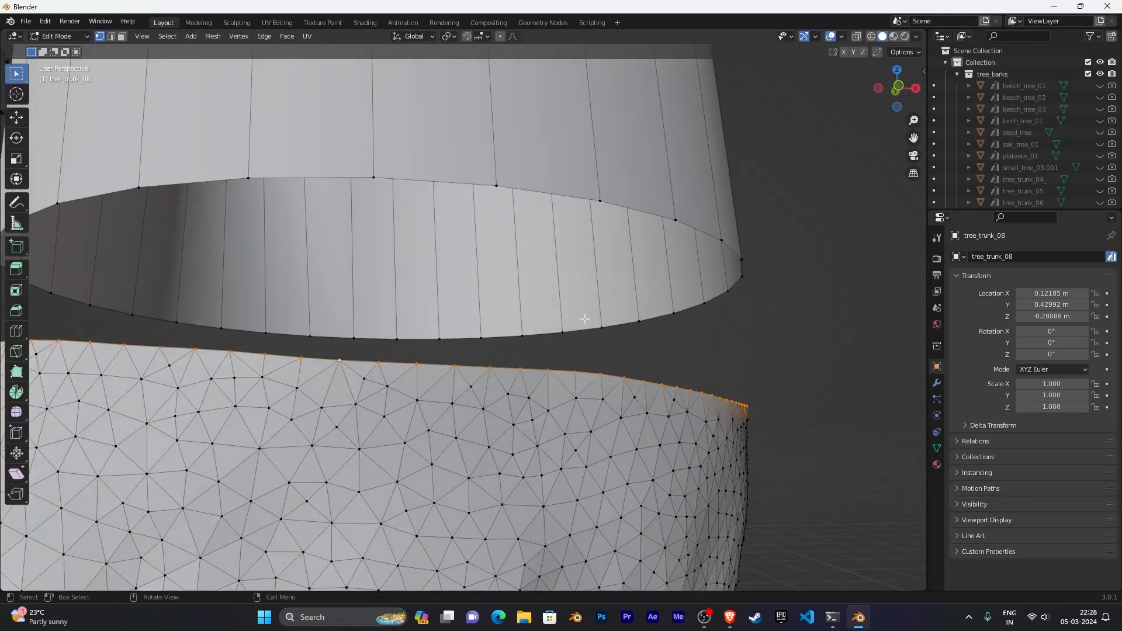
alt+shift+click(570, 193)
scroll(661, 269, down, 5)
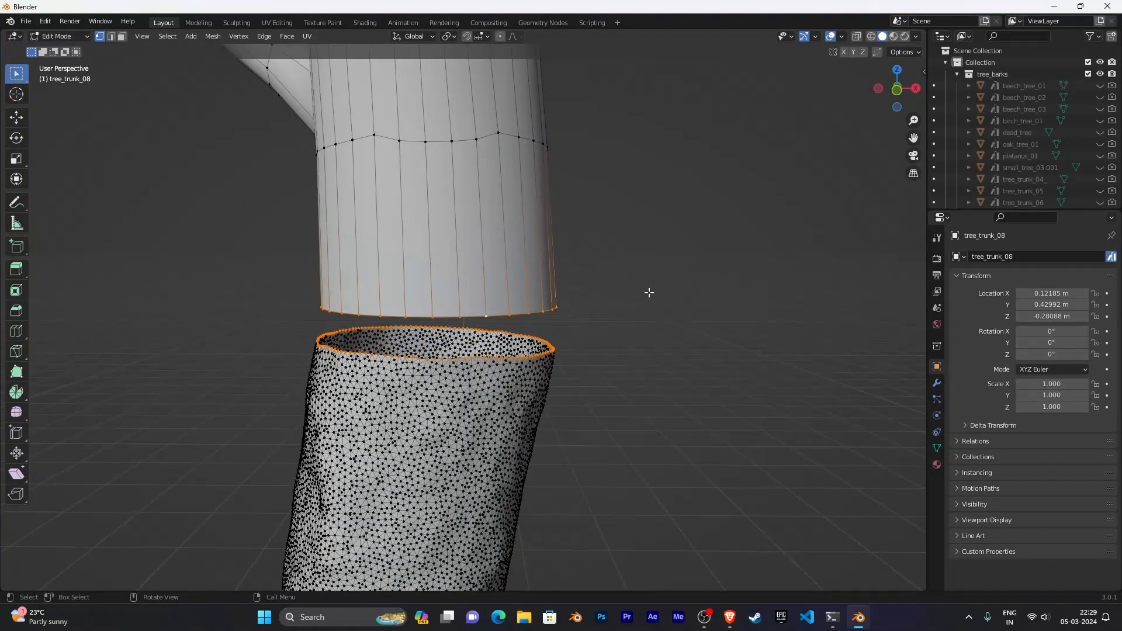
- Fill the gap between the two selected edge loops with faces and return to Object Mode
key(alt+f)
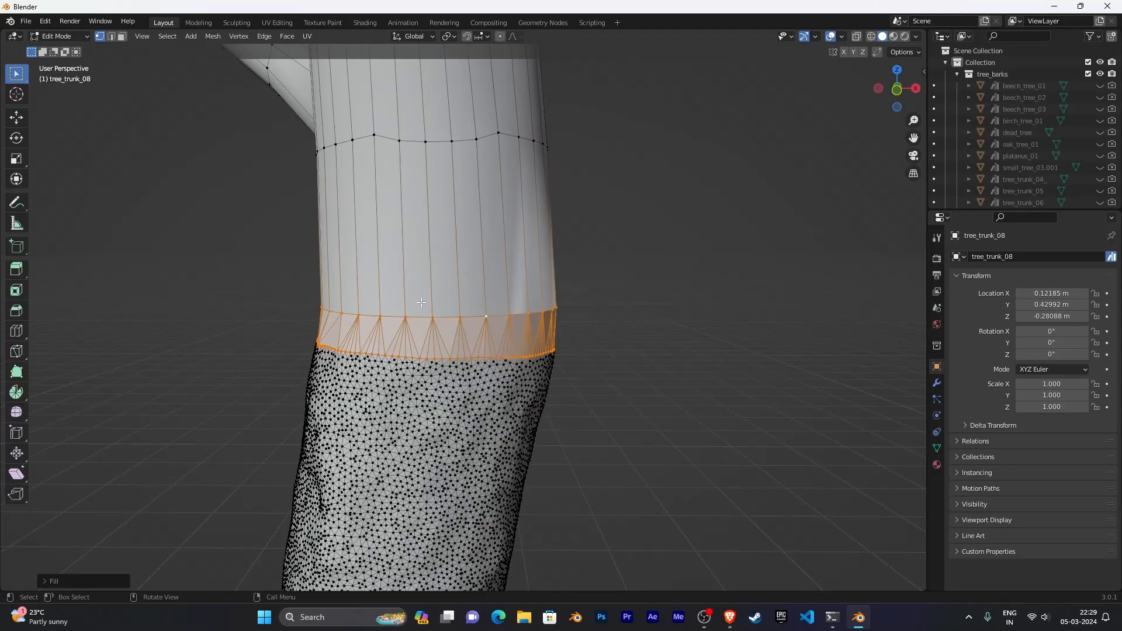
middle_drag(533, 329, 588, 285)
key(Tab)
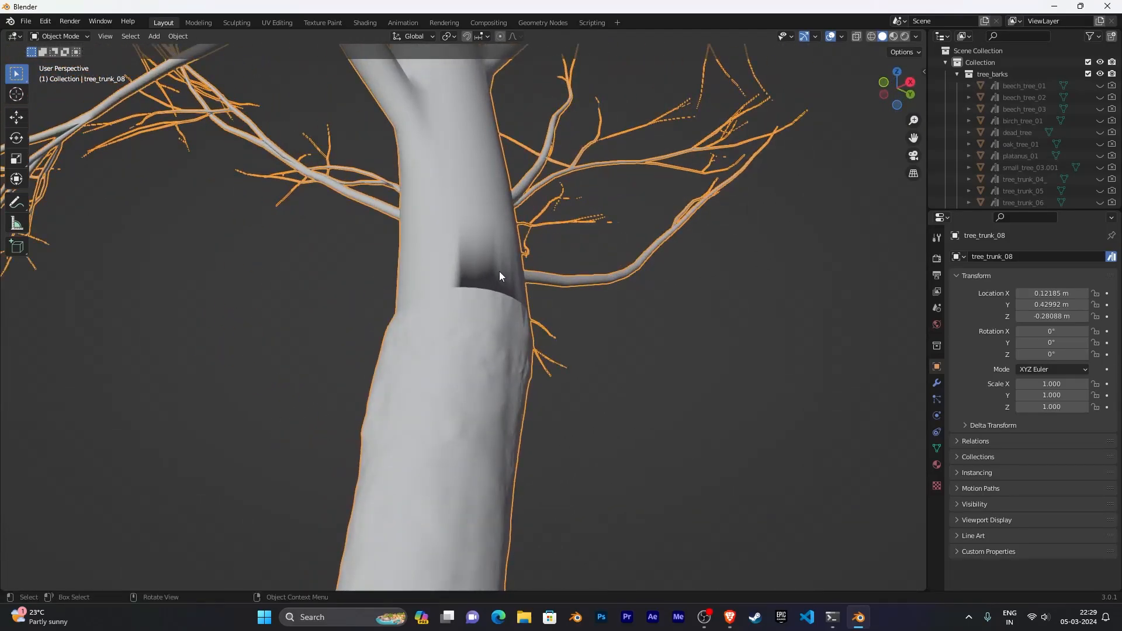
- Turn on the Face Orientation viewport overlay
middle_drag(499, 271, 654, 381)
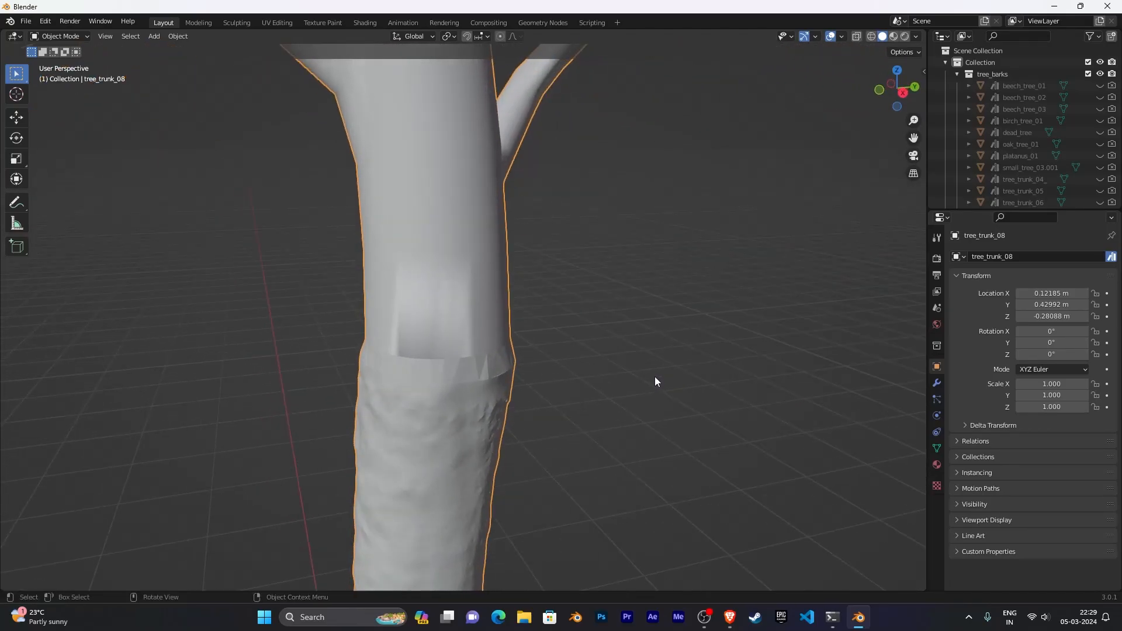
click(815, 39)
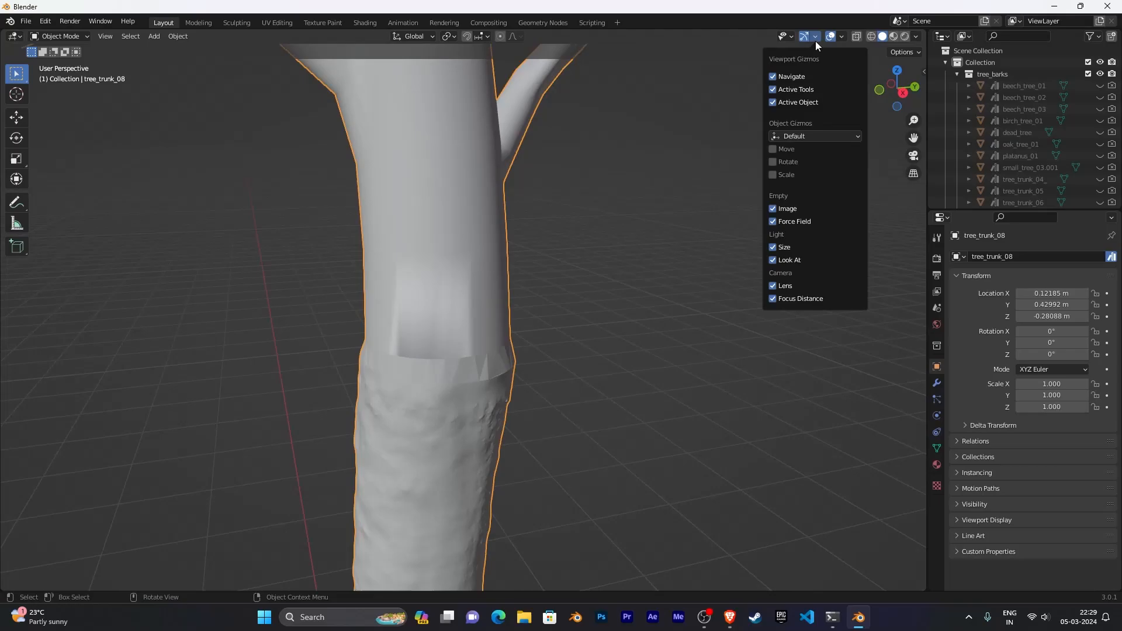
click(725, 132)
click(842, 37)
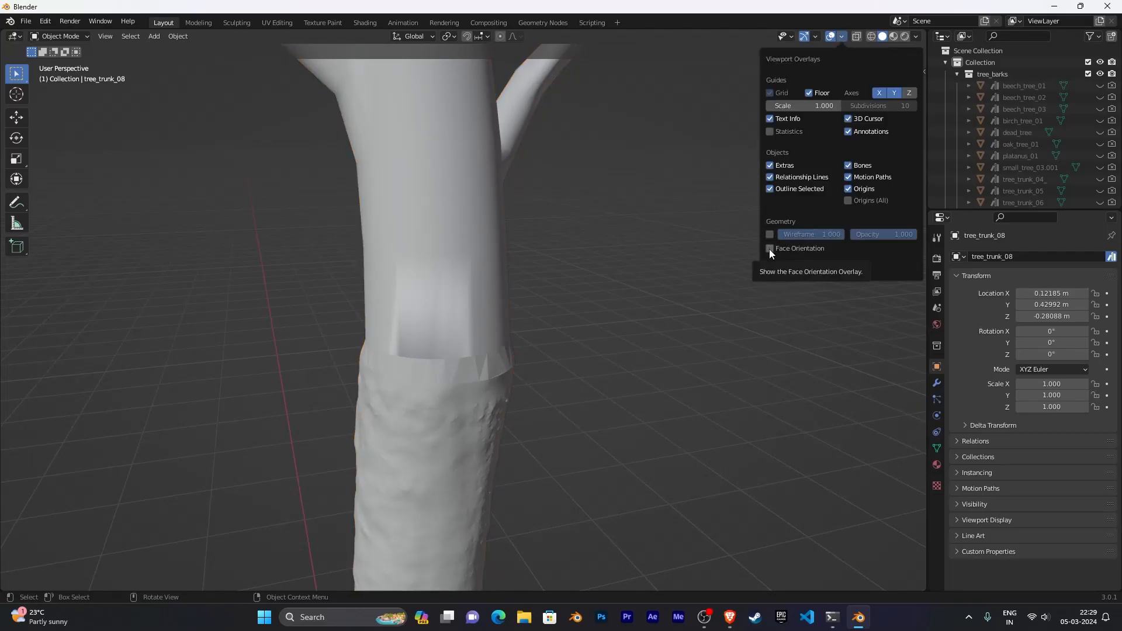
click(842, 37)
click(769, 249)
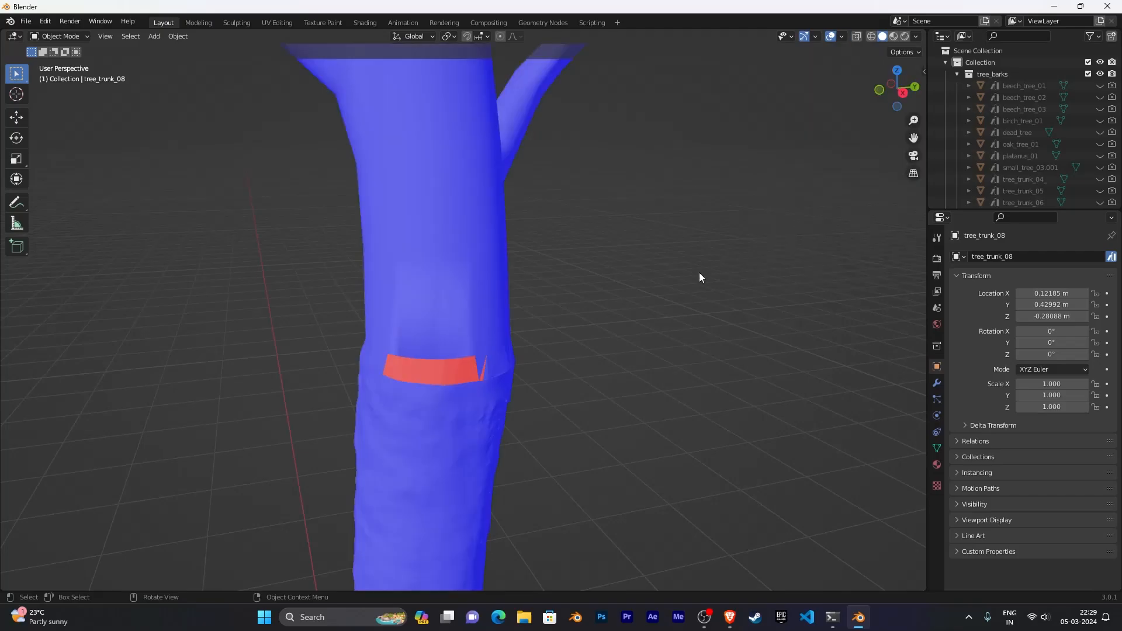
- Inspect the face orientation of the whole tree and the new filled band on the trunk
scroll(705, 316, down, 8)
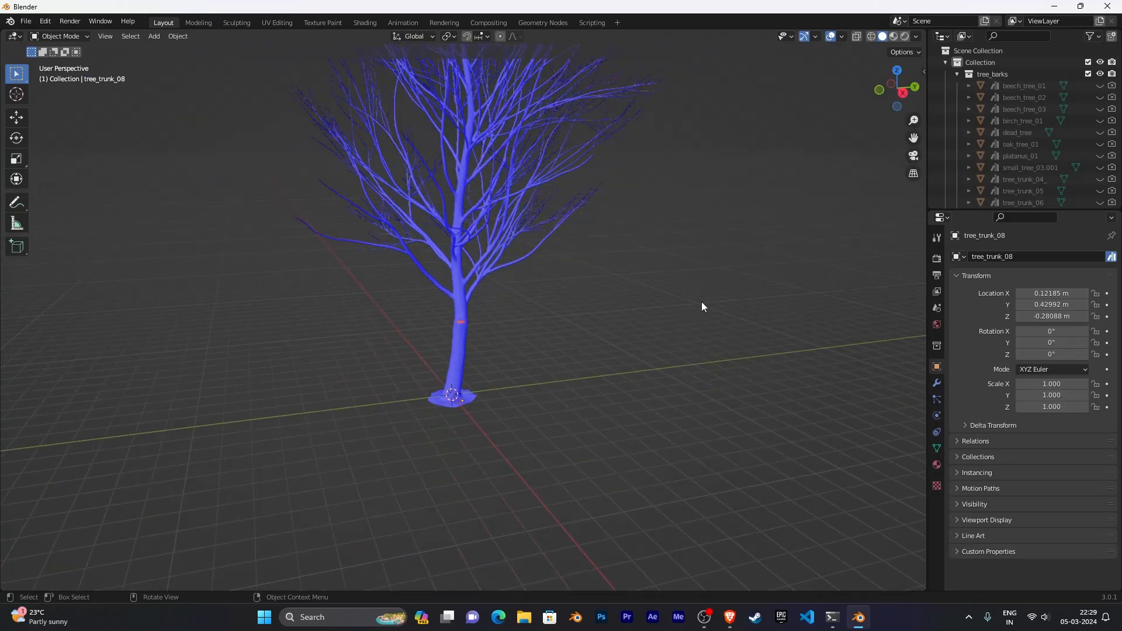
middle_drag(608, 241, 621, 333)
scroll(626, 345, up, 8)
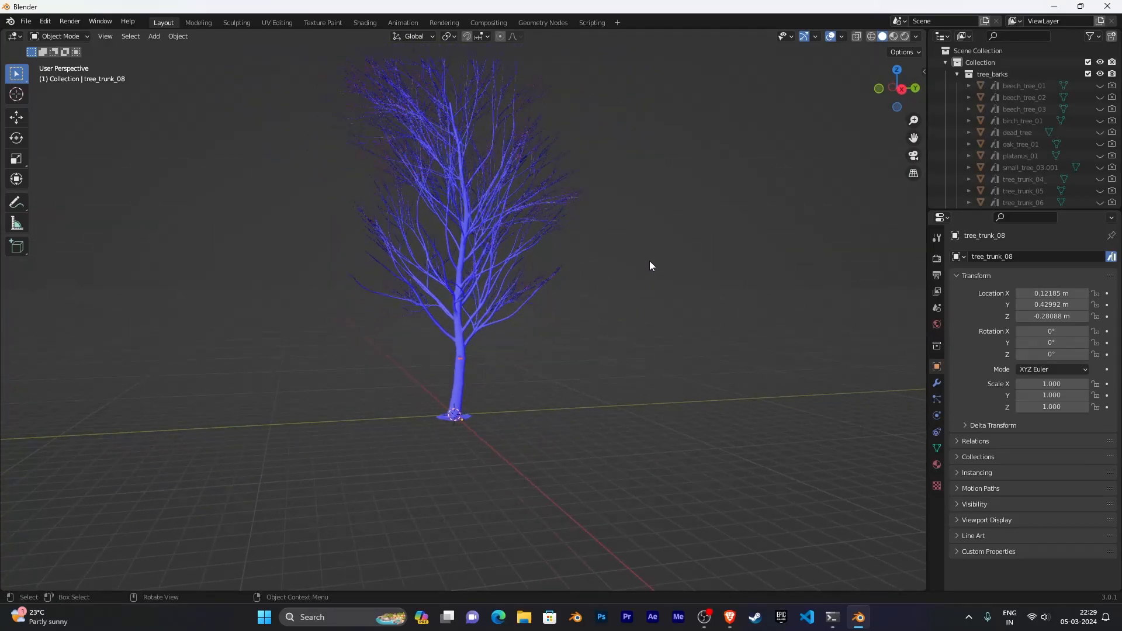
shift+middle_drag(689, 288, 724, 163)
scroll(723, 181, up, 6)
shift+middle_drag(730, 264, 668, 170)
scroll(649, 397, up, 3)
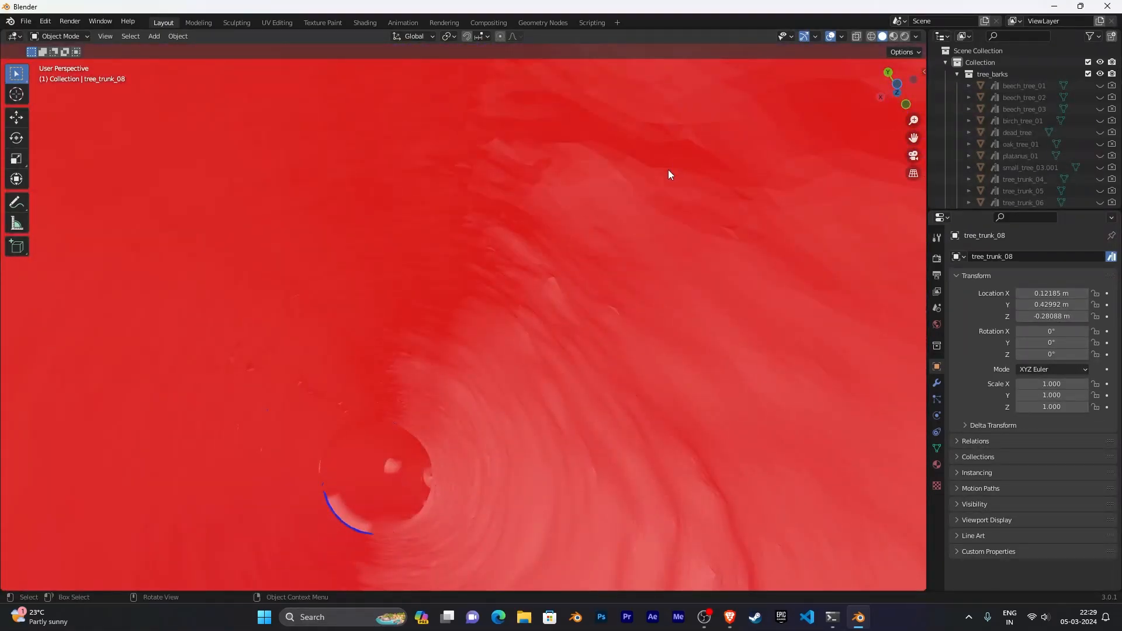
middle_drag(497, 345, 659, 326)
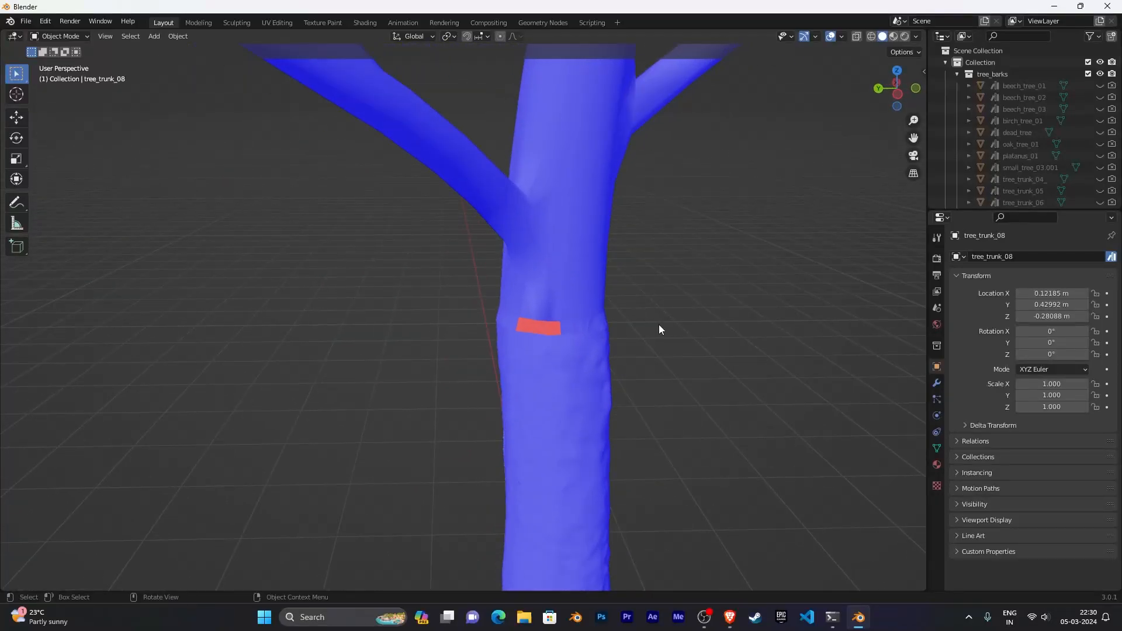
shift+middle_drag(730, 327, 651, 235)
scroll(692, 357, up, 4)
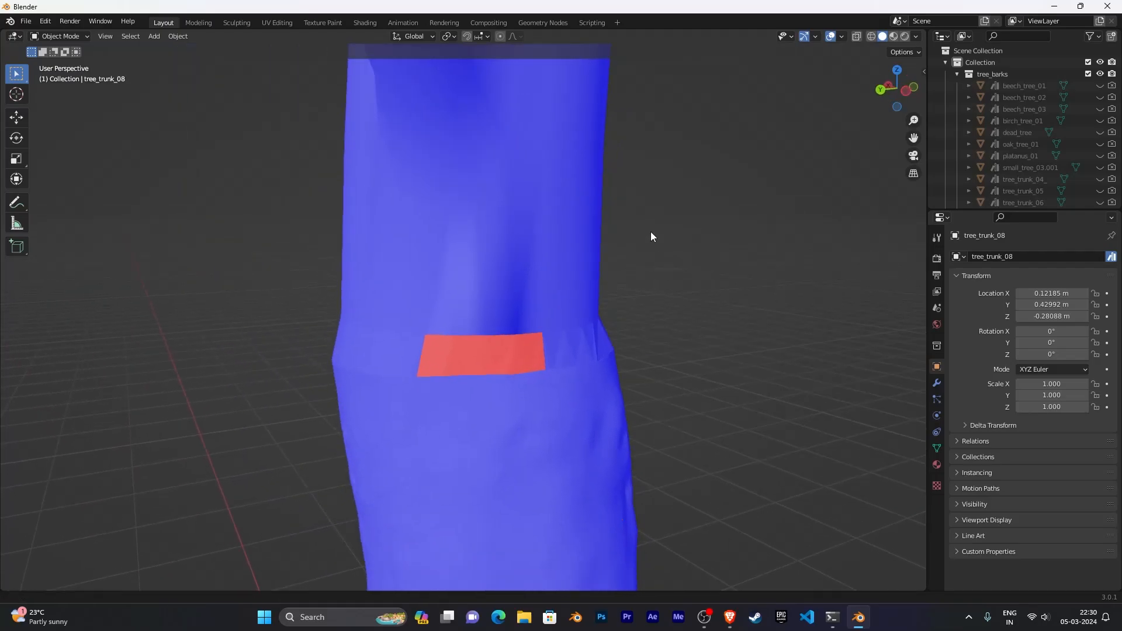
- Select the joined tree trunk, enter Edit Mode, and deselect all elements
click(513, 355)
key(Tab)
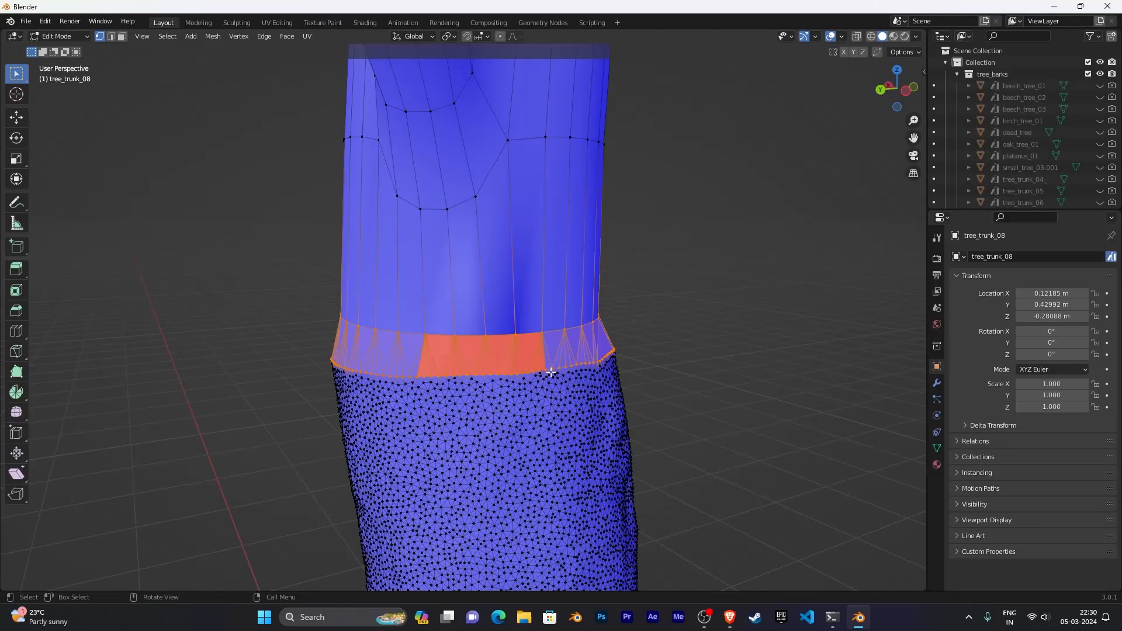
scroll(553, 372, up, 2)
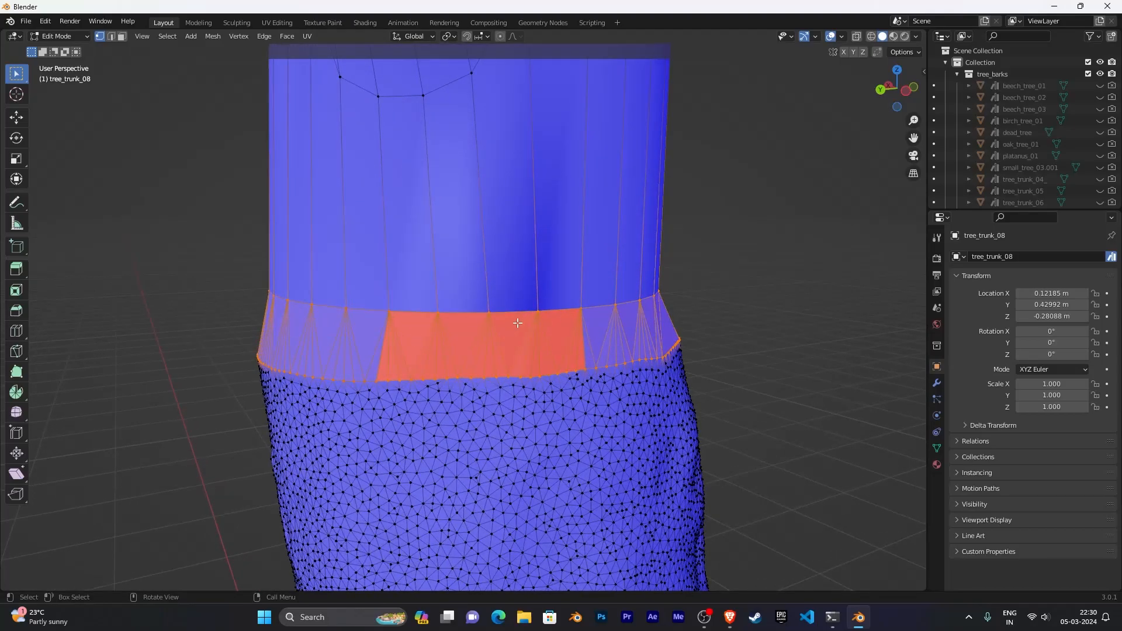
middle_drag(556, 331, 644, 318)
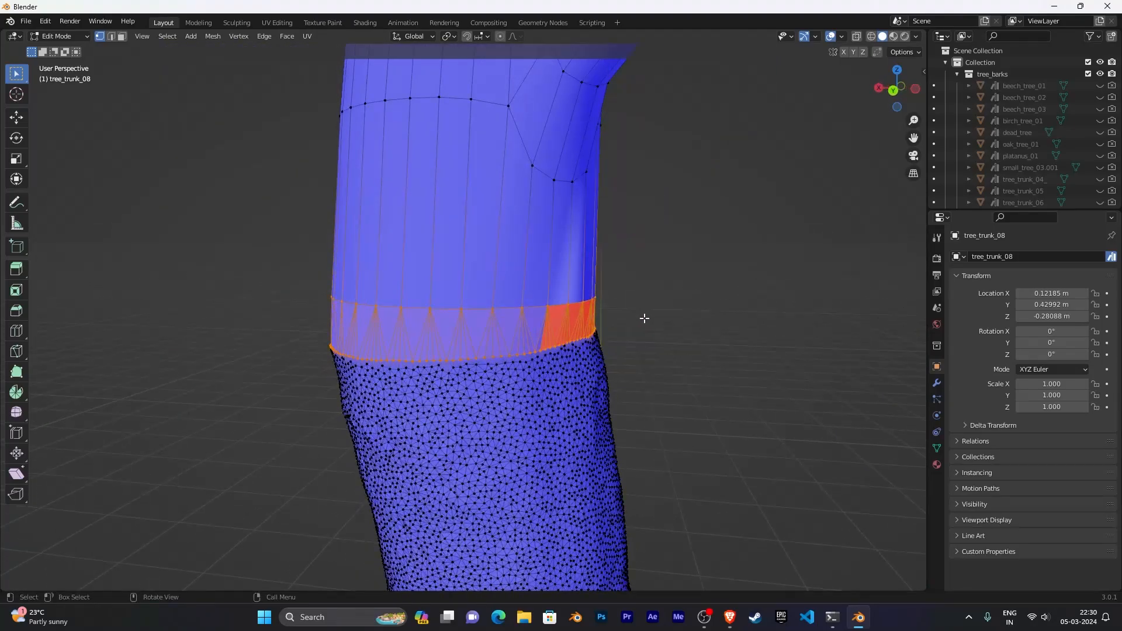
click(458, 307)
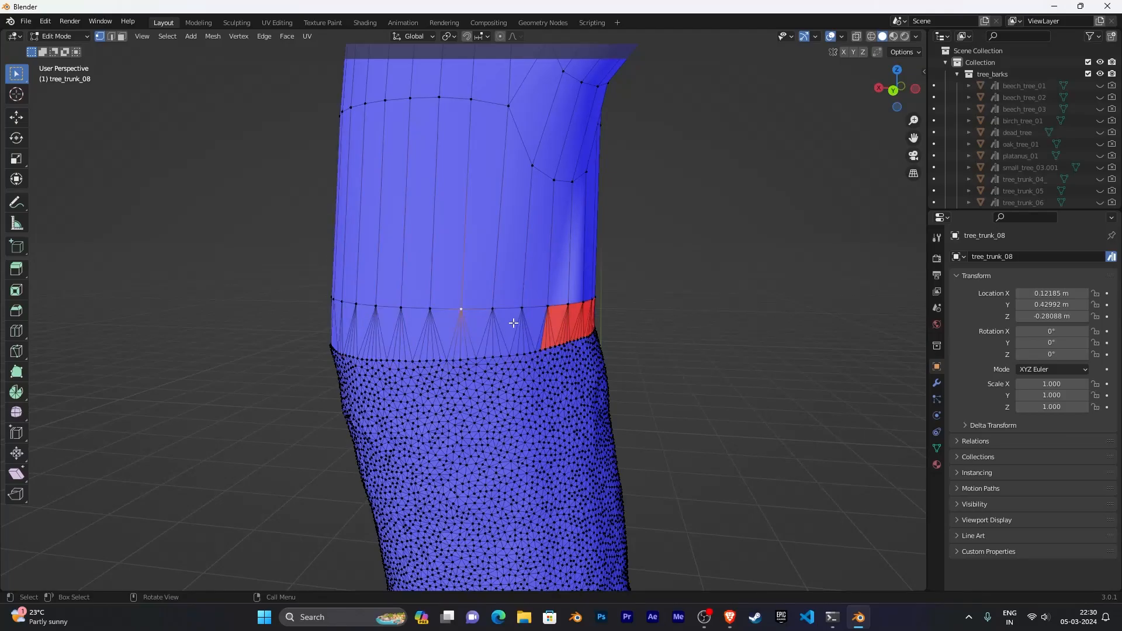
middle_drag(690, 314, 601, 311)
scroll(602, 310, up, 3)
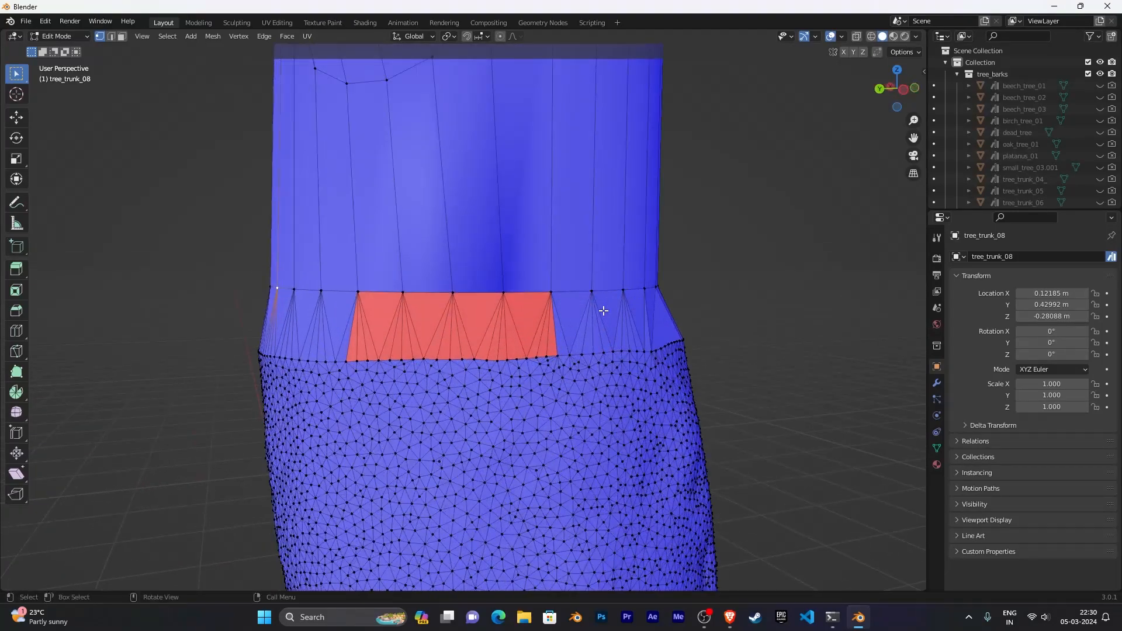
shift+middle_drag(673, 328, 665, 342)
key(alt+a)
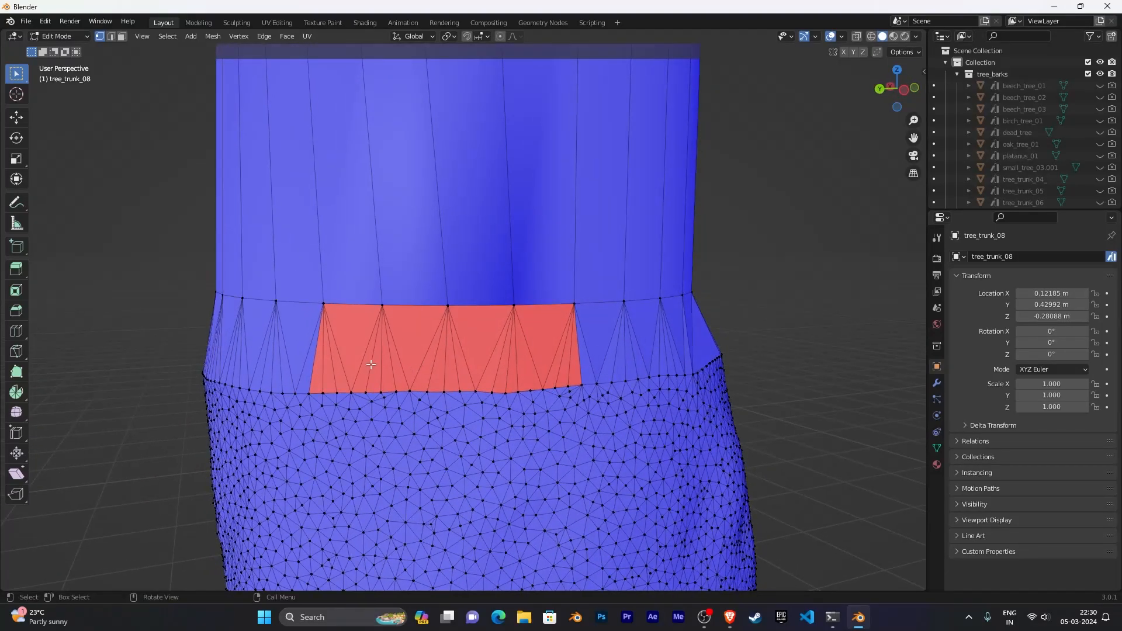
- Circle-select the red inward-facing faces of the filled band in face mode and flip their normals
drag(16, 74, 82, 127)
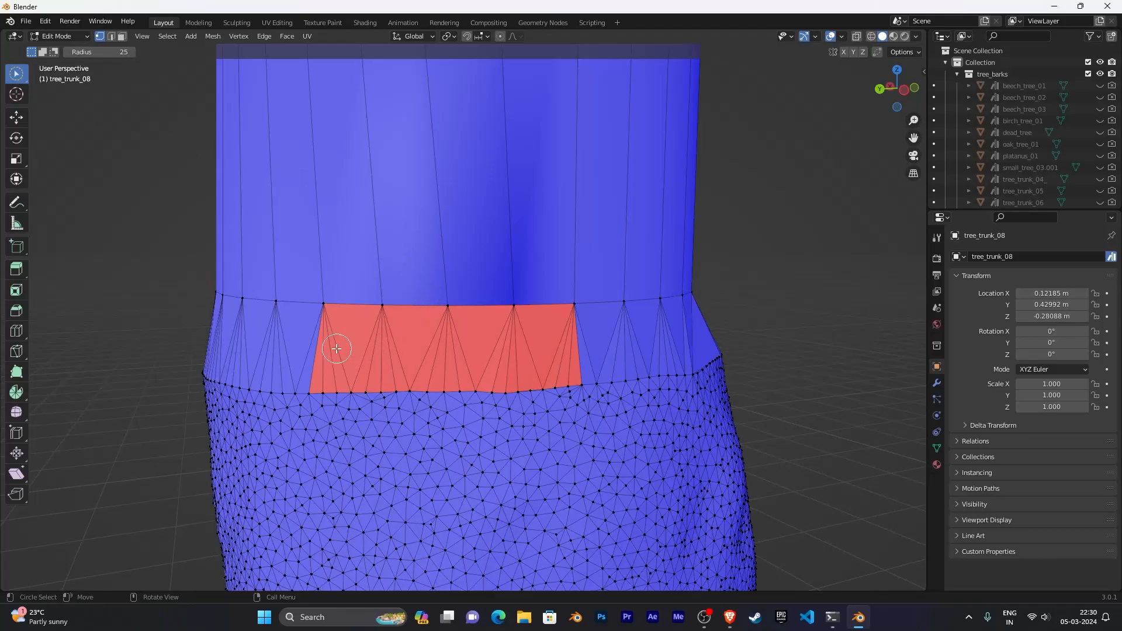
drag(336, 349, 335, 354)
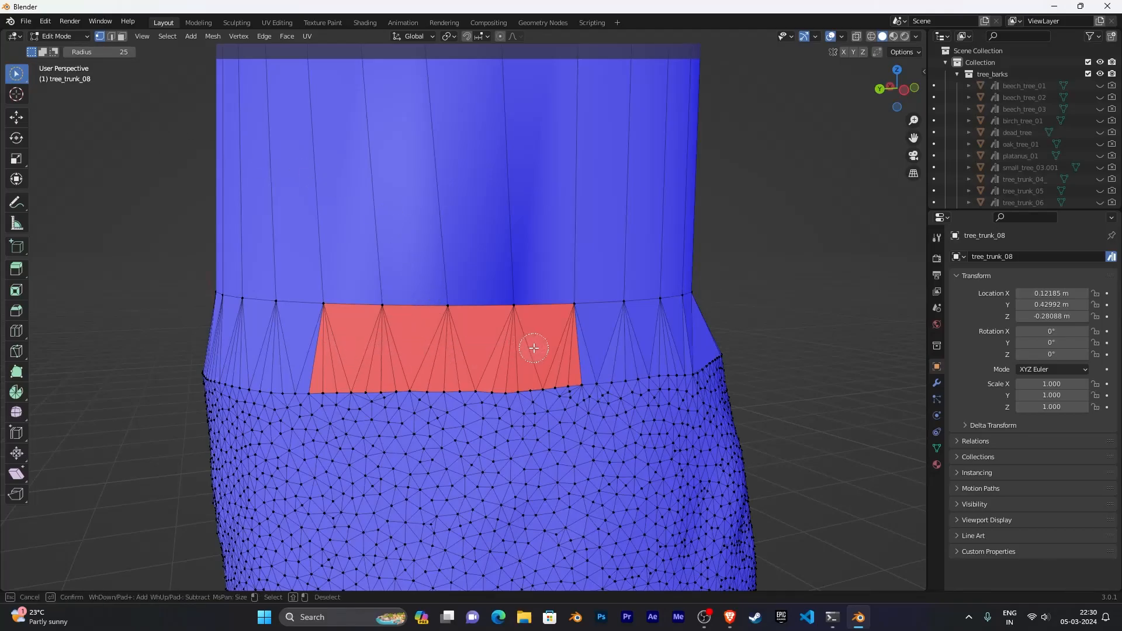
drag(560, 348, 560, 347)
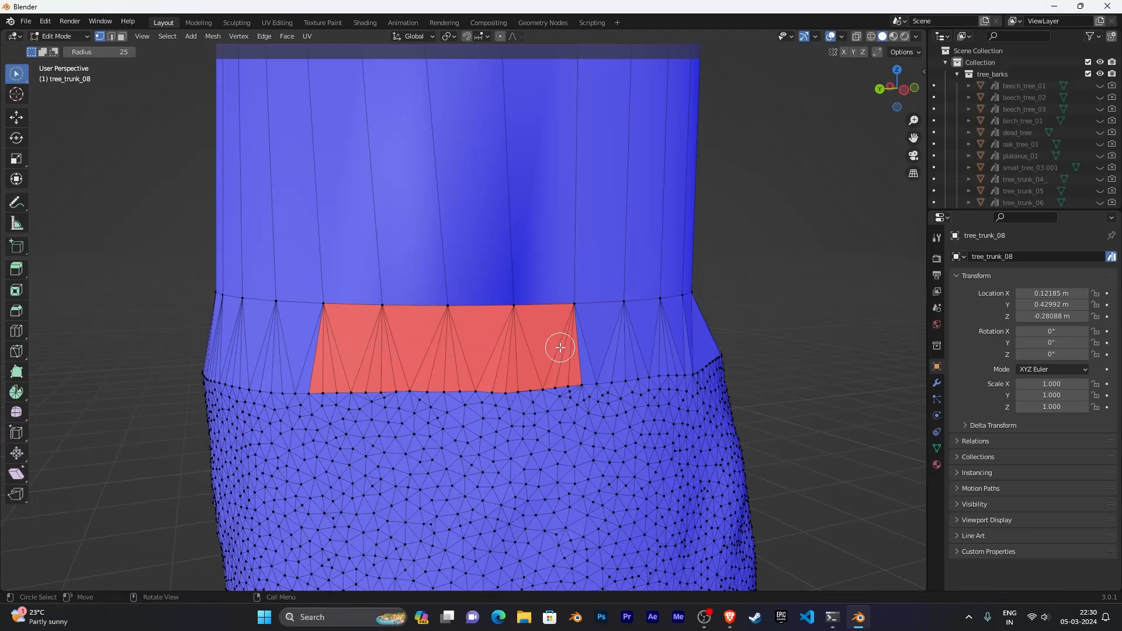
click(121, 36)
drag(334, 349, 557, 346)
scroll(557, 347, down, 5)
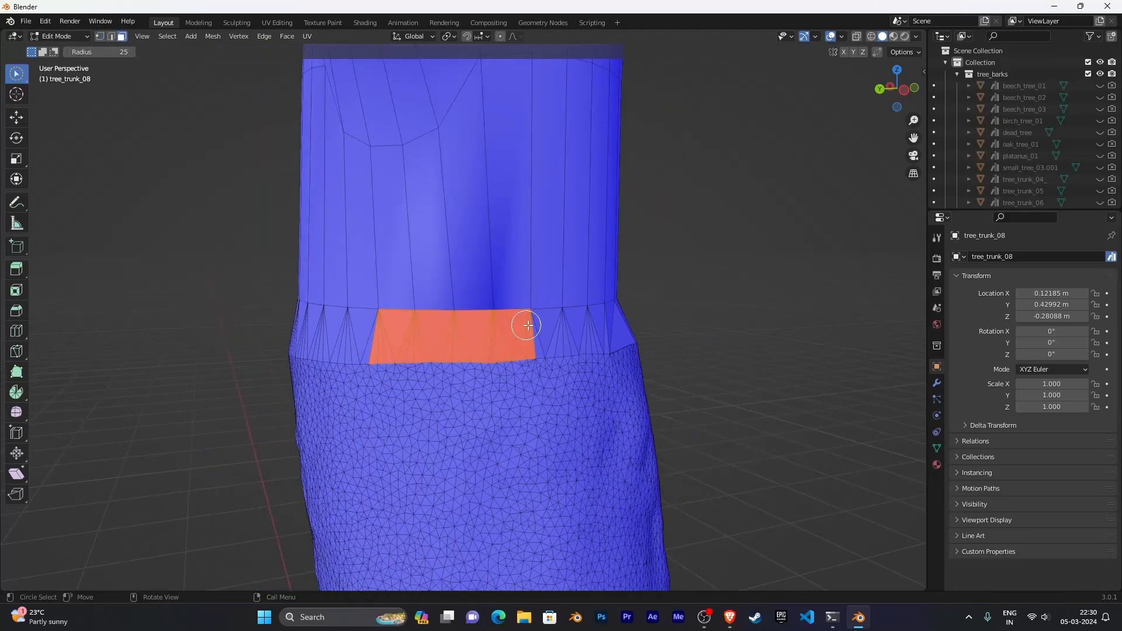
middle_drag(705, 316, 617, 323)
scroll(671, 326, up, 5)
middle_drag(709, 320, 652, 321)
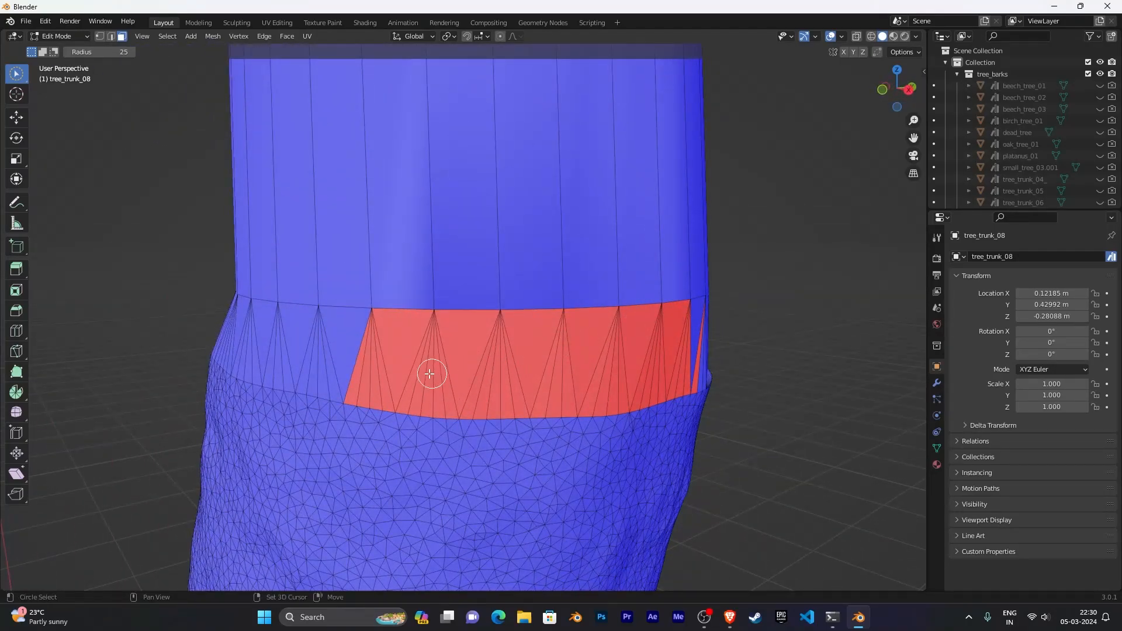
mouse_move(380, 370)
shift+mouse_down()
mouse_move(668, 351)
mouse_move(677, 333)
shift+mouse_up()
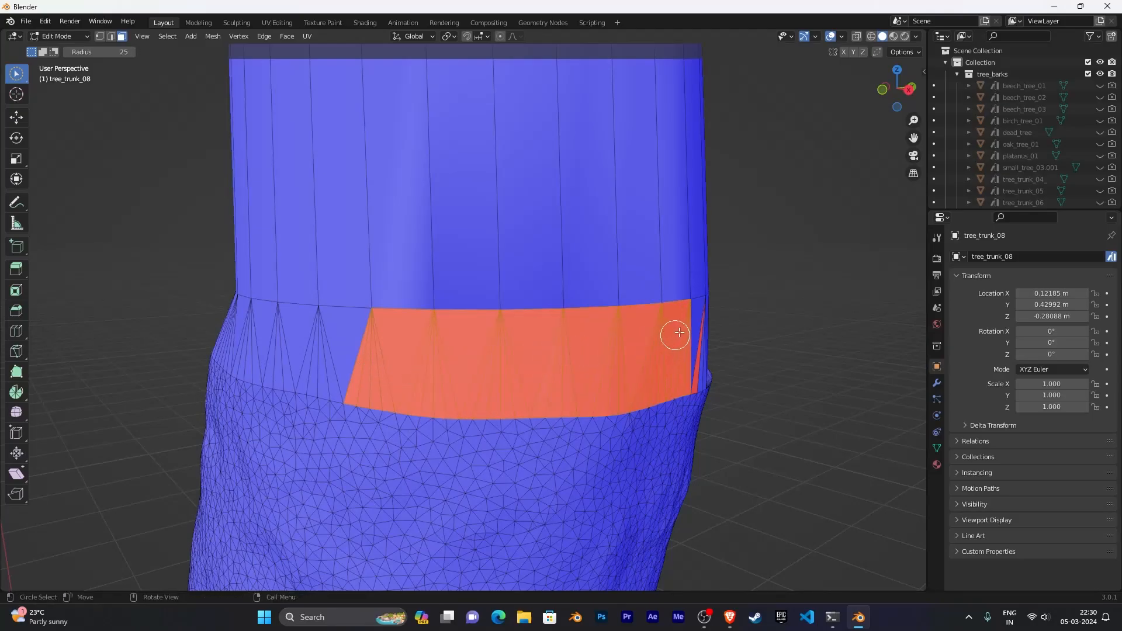
middle_drag(676, 333, 655, 310)
scroll(655, 310, up, 5)
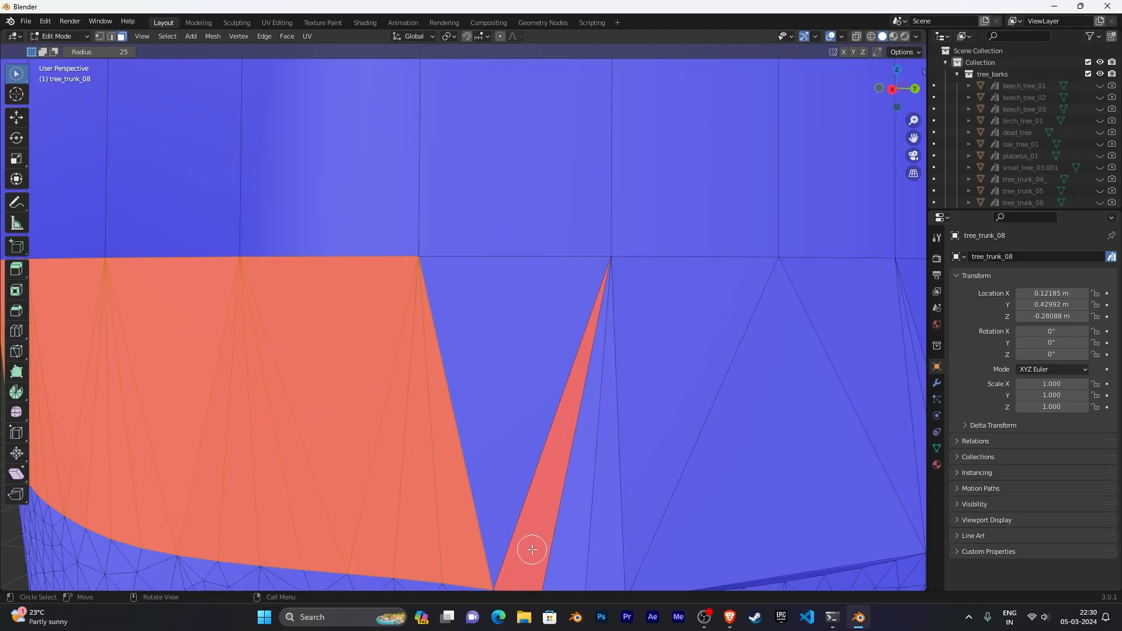
scroll(531, 550, down, 8)
middle_drag(601, 433, 634, 424)
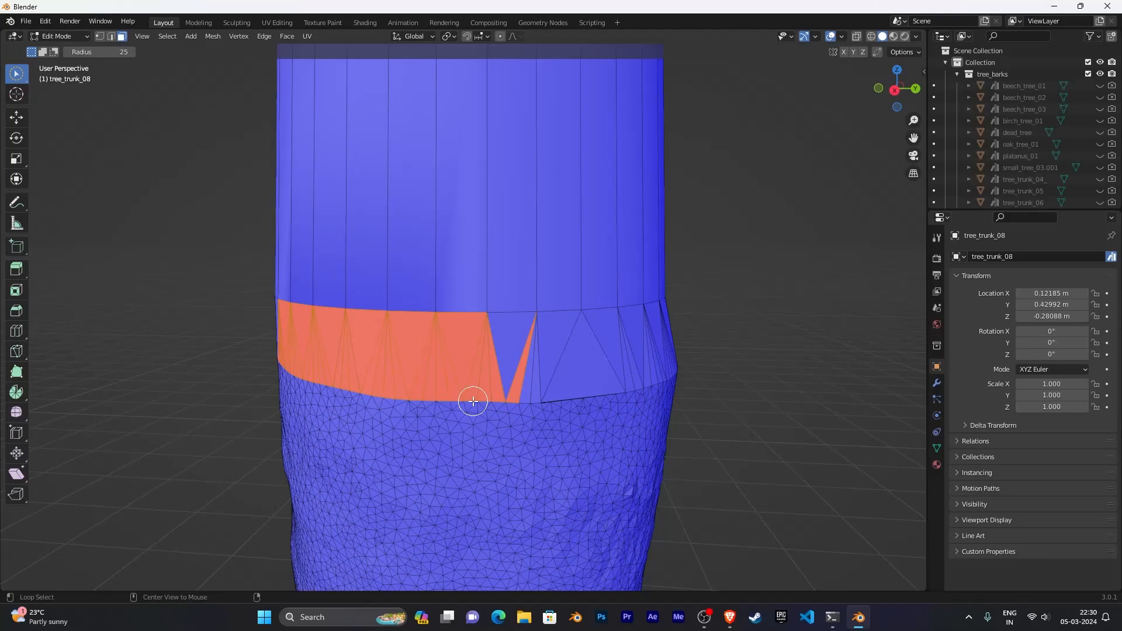
key(alt+n)
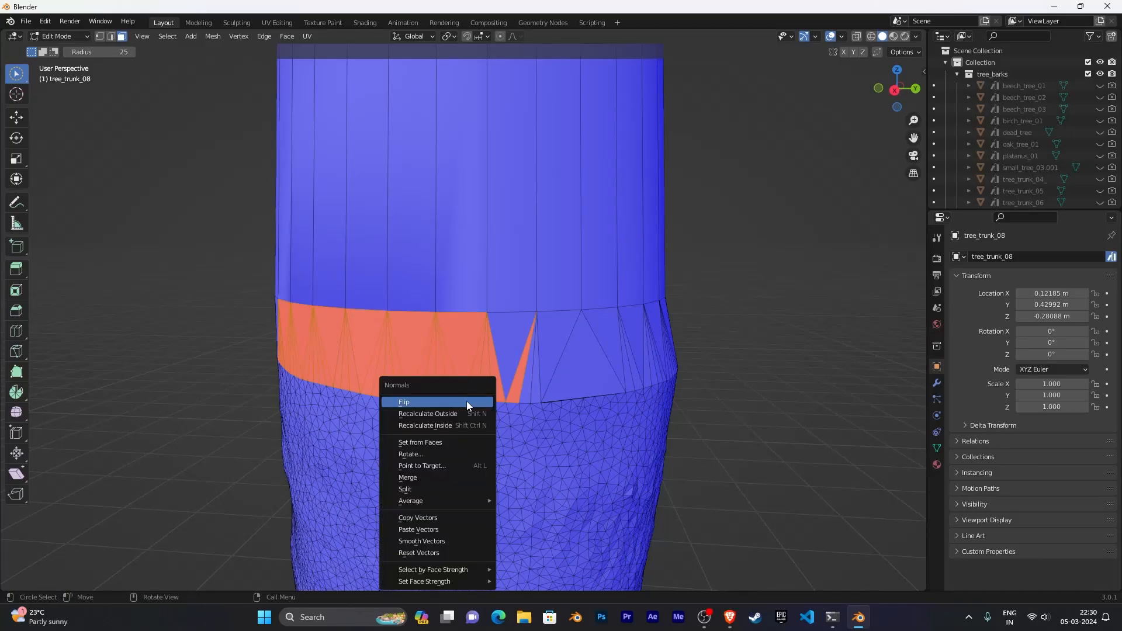
click(437, 401)
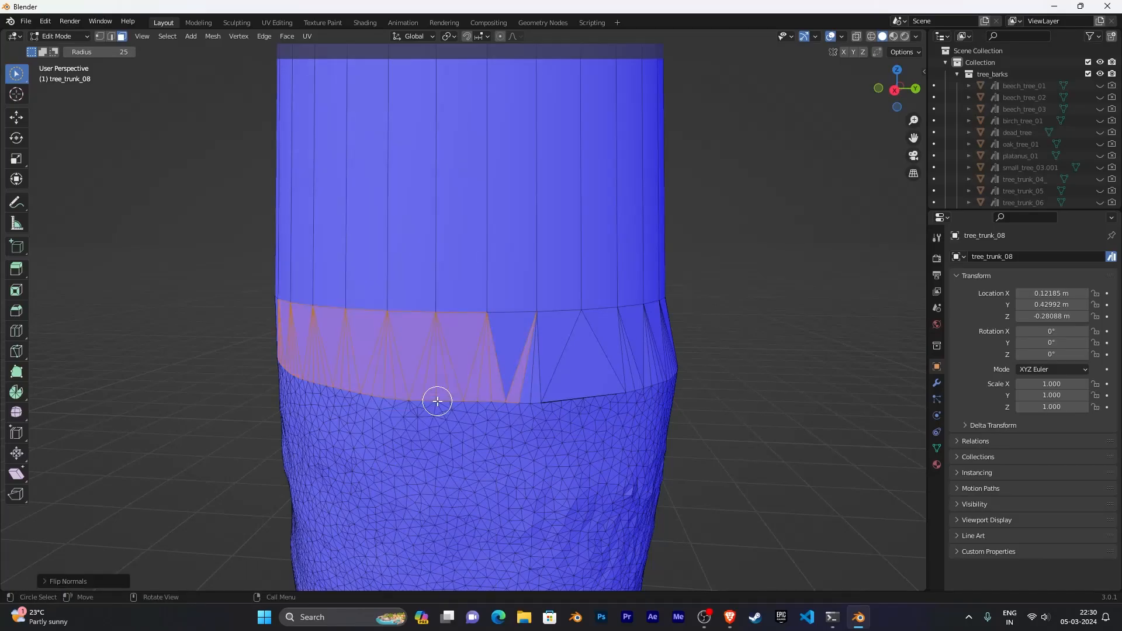
- Inspect the filled band around the trunk from several angles for remaining red faces
scroll(437, 401, down, 6)
middle_drag(437, 401, 549, 386)
click(655, 357)
scroll(636, 358, down, 2)
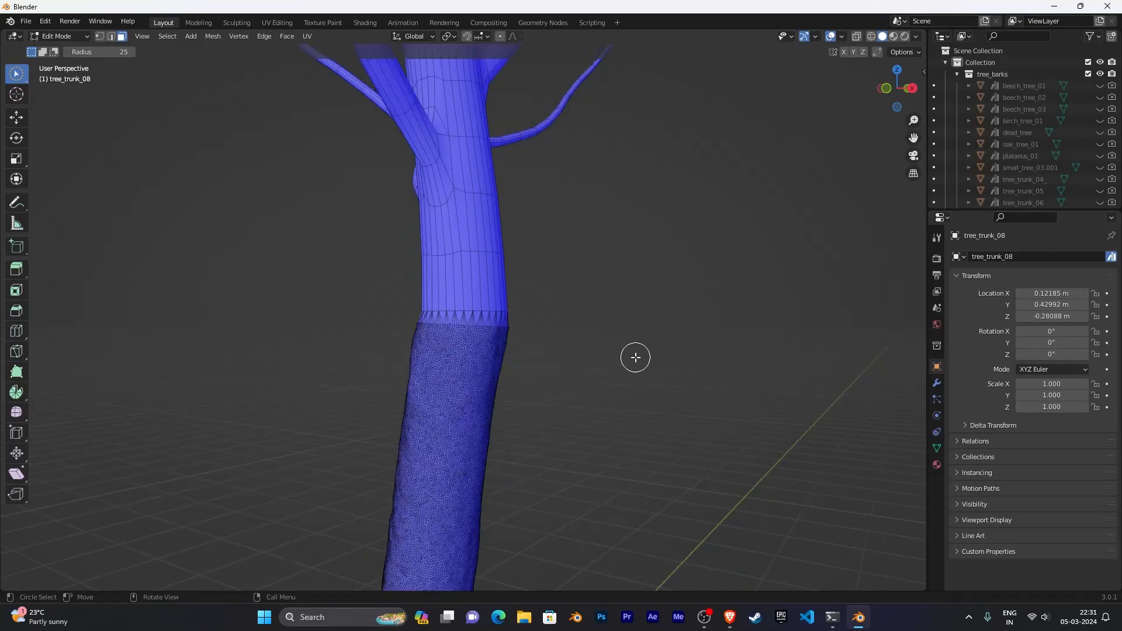
middle_drag(635, 358, 795, 325)
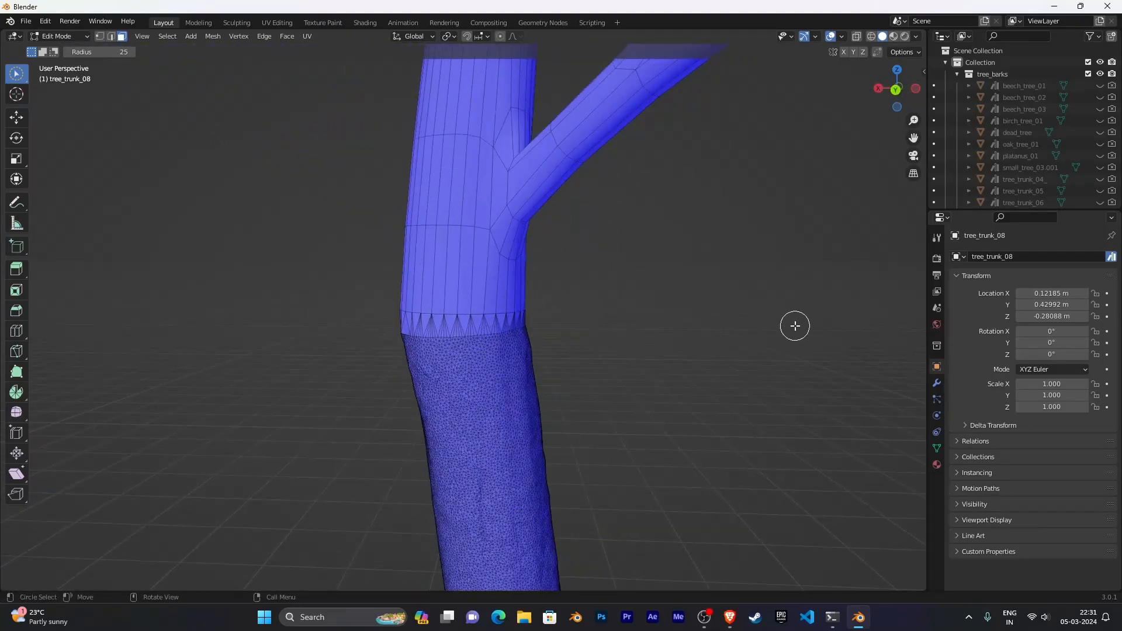
scroll(795, 326, up, 2)
scroll(647, 333, up, 4)
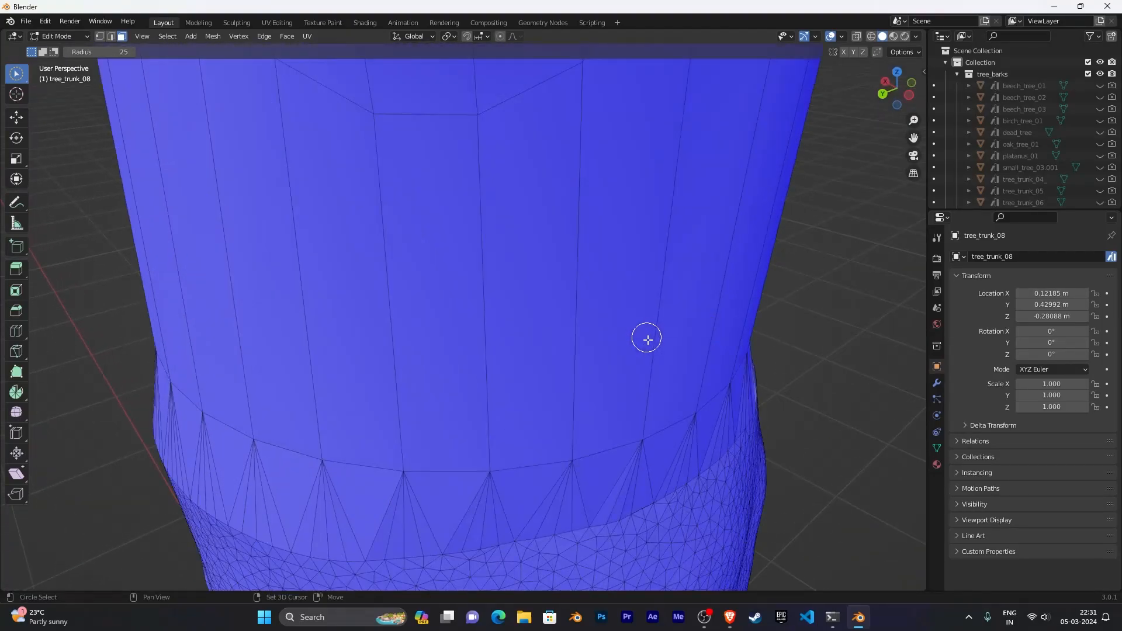
middle_drag(646, 334, 268, 242)
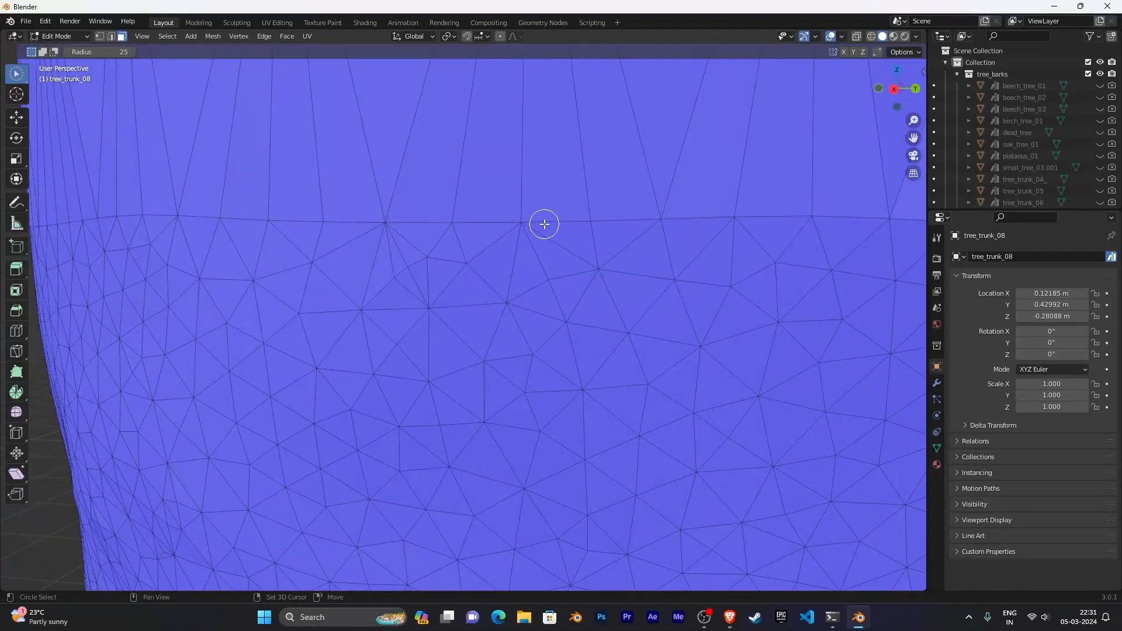
middle_drag(544, 224, 615, 303)
scroll(436, 298, down, 6)
scroll(615, 302, down, 2)
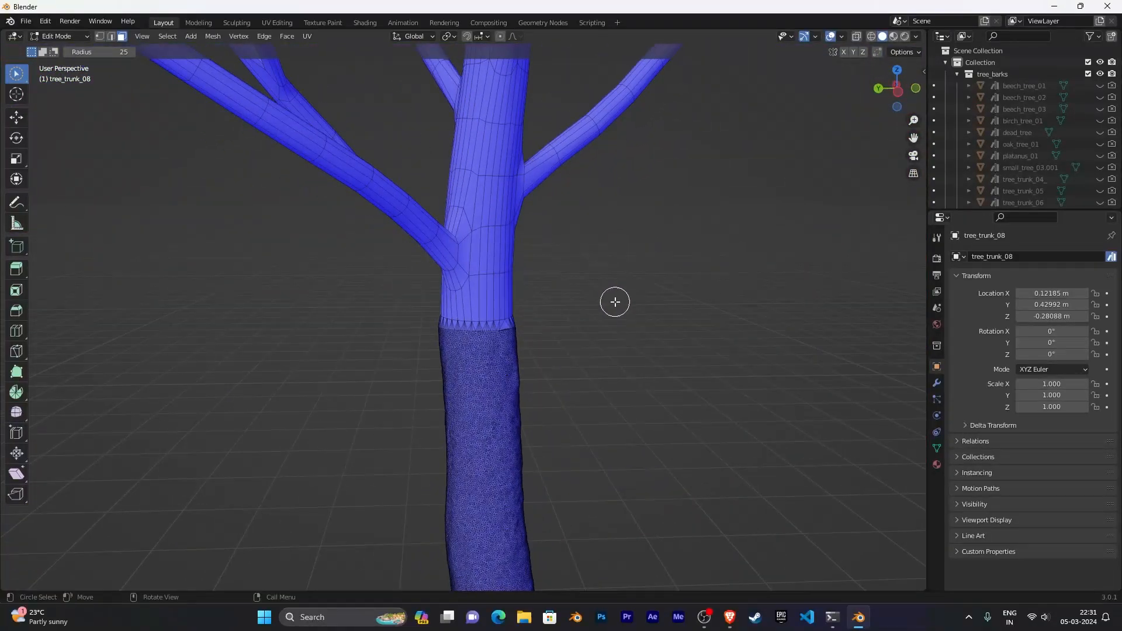
- Return to Object Mode and turn off the Face Orientation viewport overlay
key(Tab)
scroll(608, 303, down, 4)
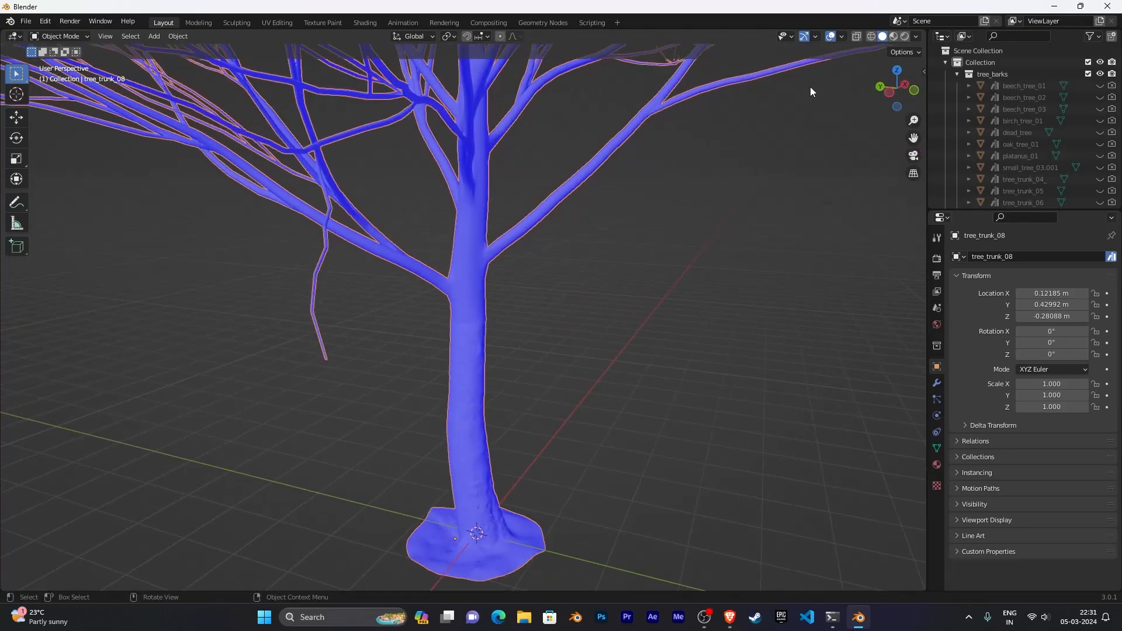
click(842, 36)
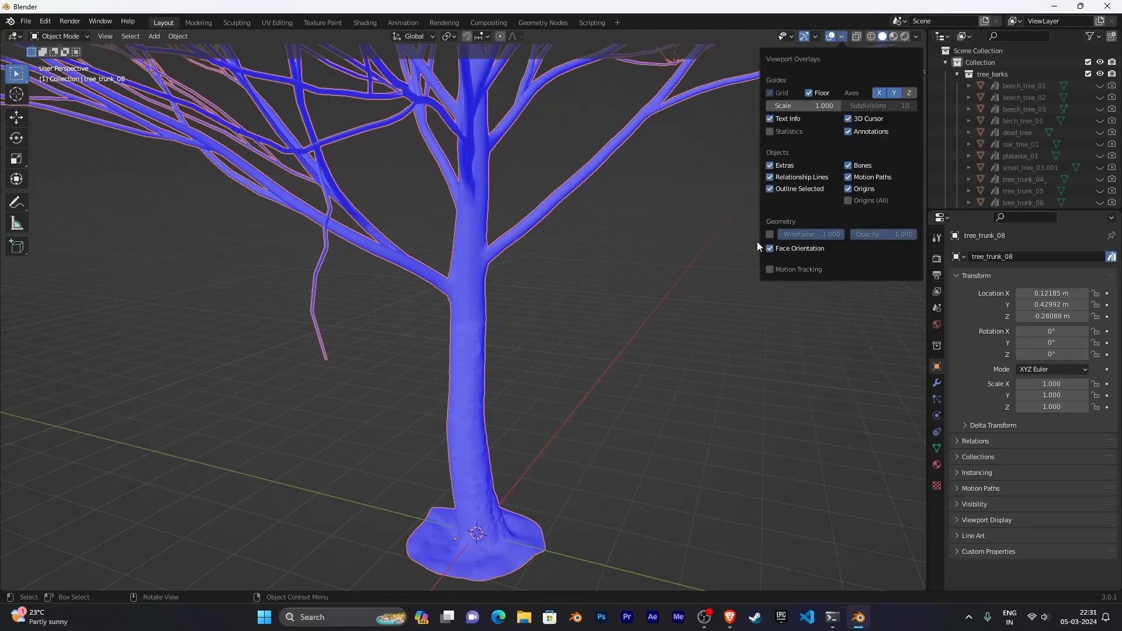
click(770, 249)
- Inspect the shading of the joint between the procedural trunk and the bark trunk
middle_drag(601, 247, 504, 241)
scroll(538, 303, up, 6)
shift+middle_drag(620, 275, 591, 257)
scroll(591, 258, up, 2)
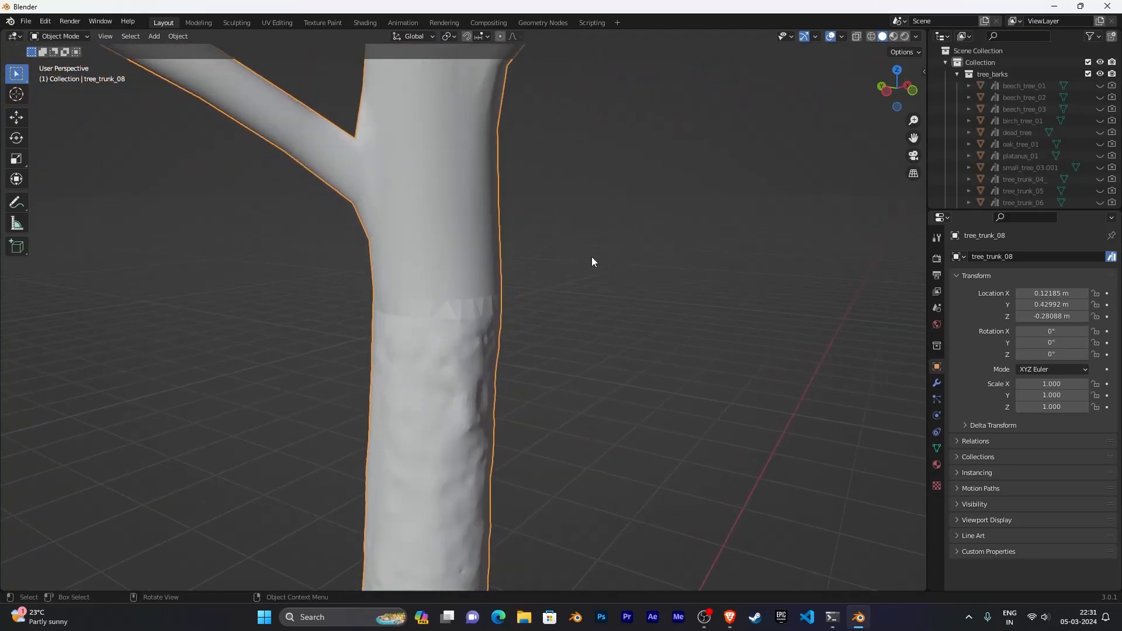
scroll(592, 257, up, 5)
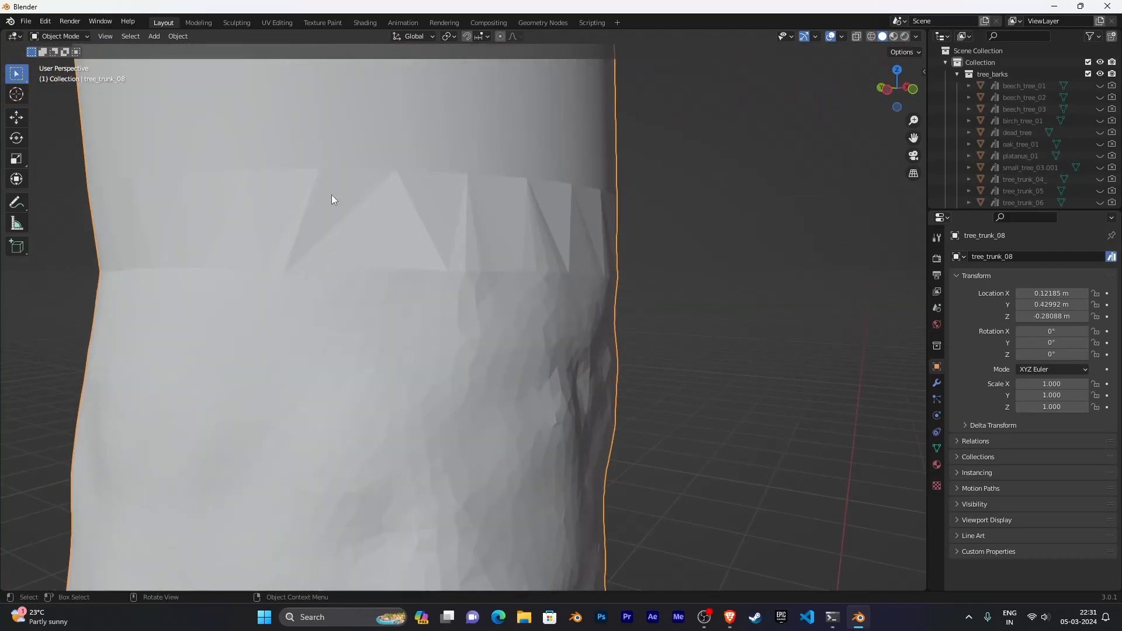
scroll(351, 263, down, 8)
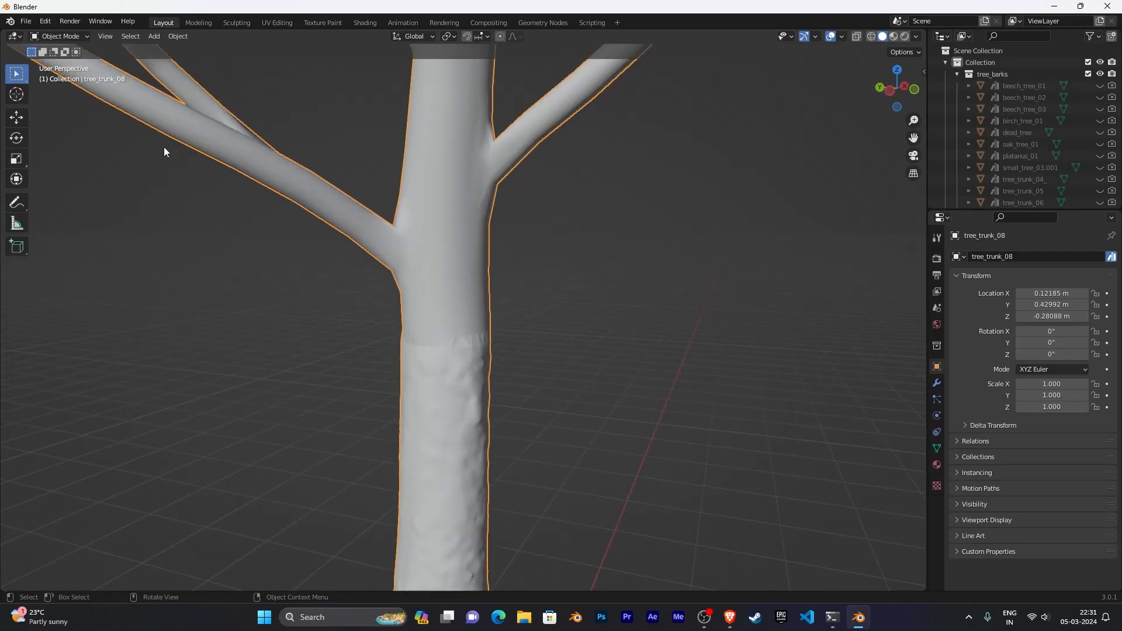
scroll(525, 258, down, 2)
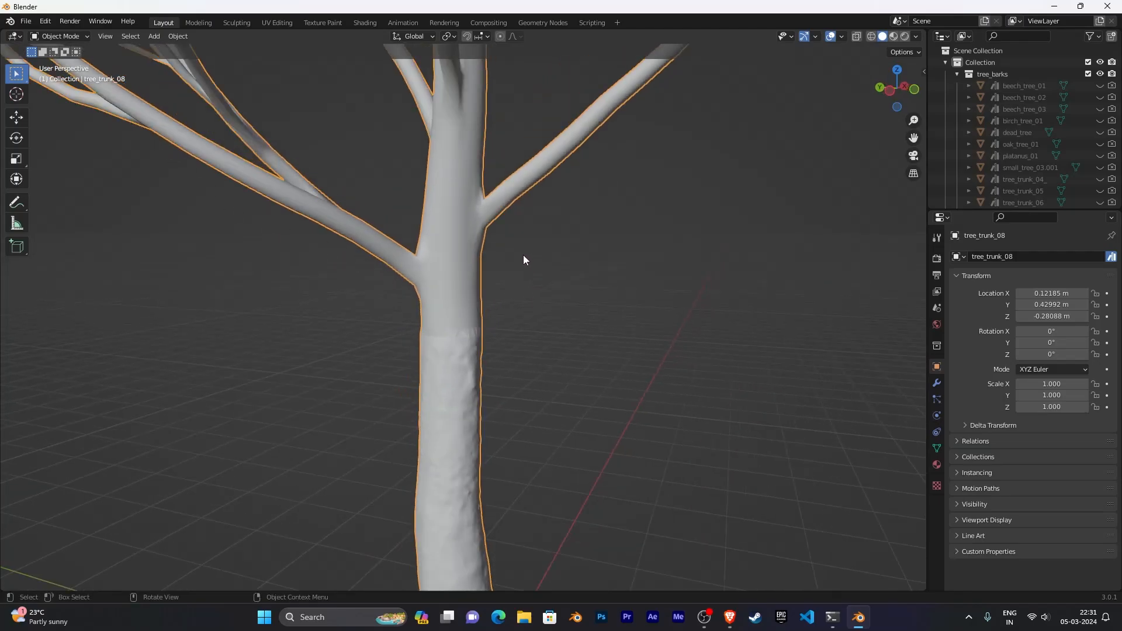
- Switch to Sculpt Mode and choose the Smooth brush with strength 0.400
click(85, 33)
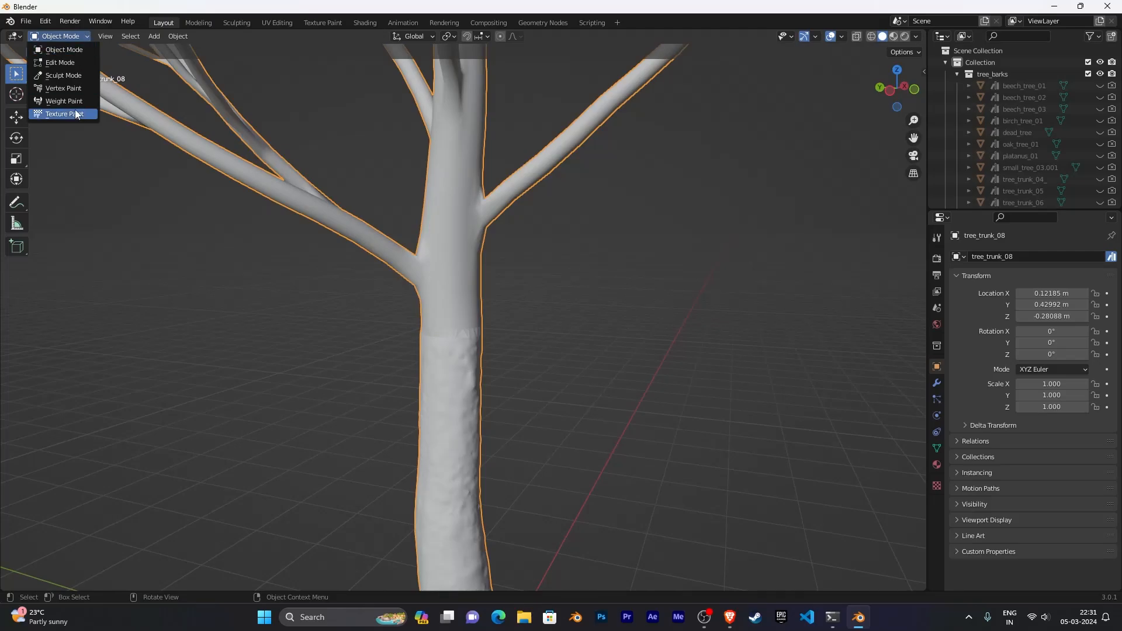
click(68, 76)
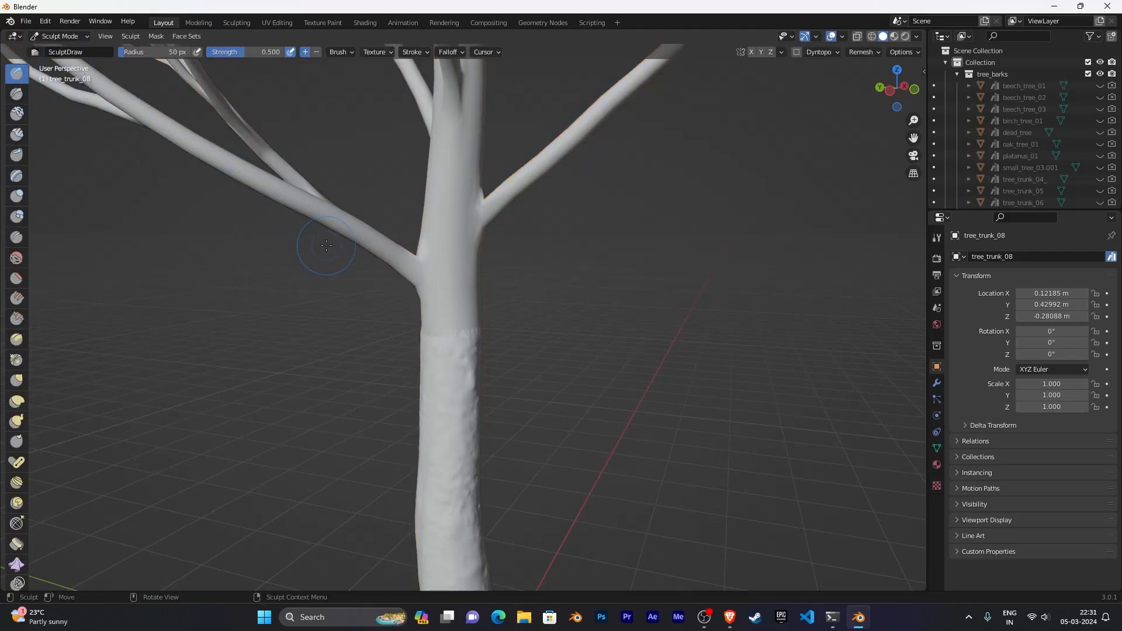
click(16, 258)
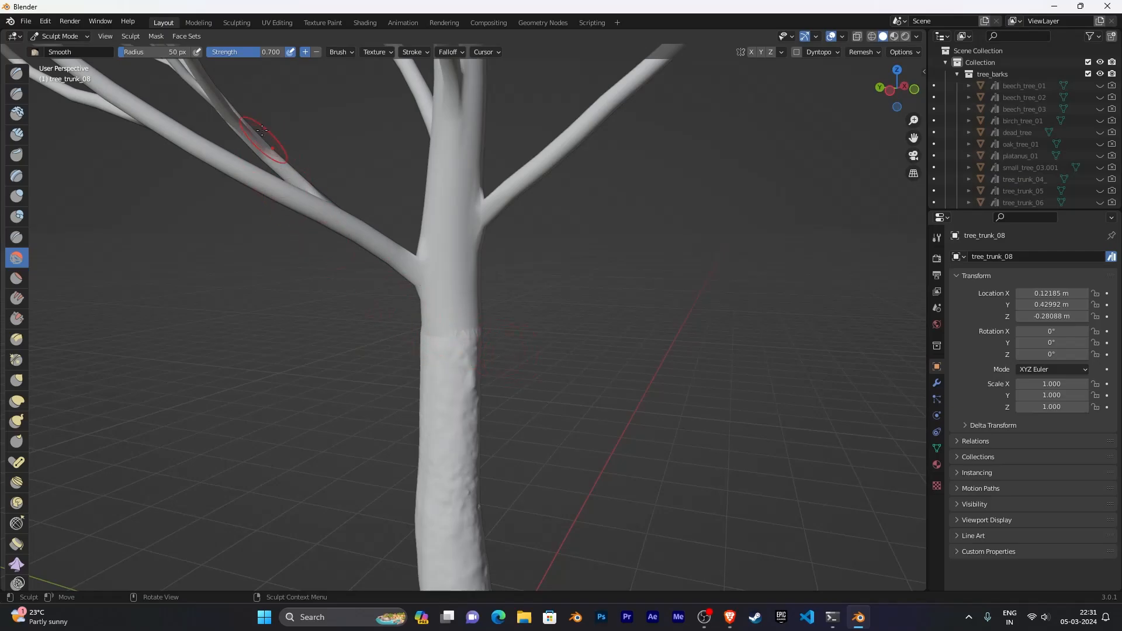
click(250, 50)
- Smooth the seam where the filled band meets the bark trunk with brush strokes around it
scroll(584, 354, up, 7)
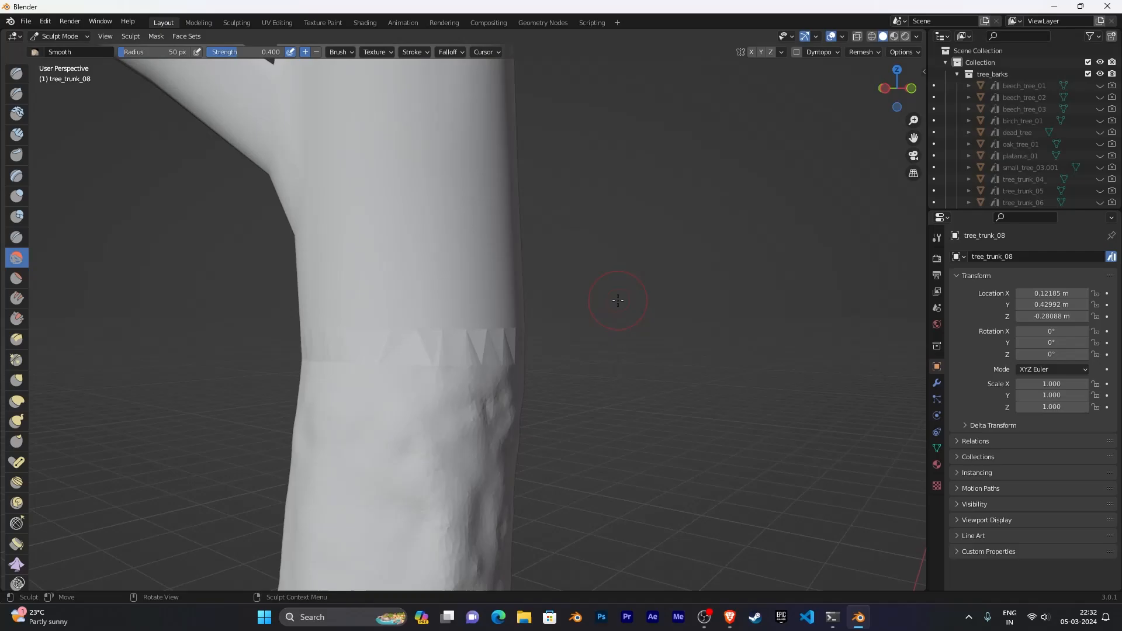
mouse_move(486, 342)
mouse_down()
mouse_move(429, 351)
mouse_move(440, 336)
mouse_up()
middle_drag(588, 339, 454, 333)
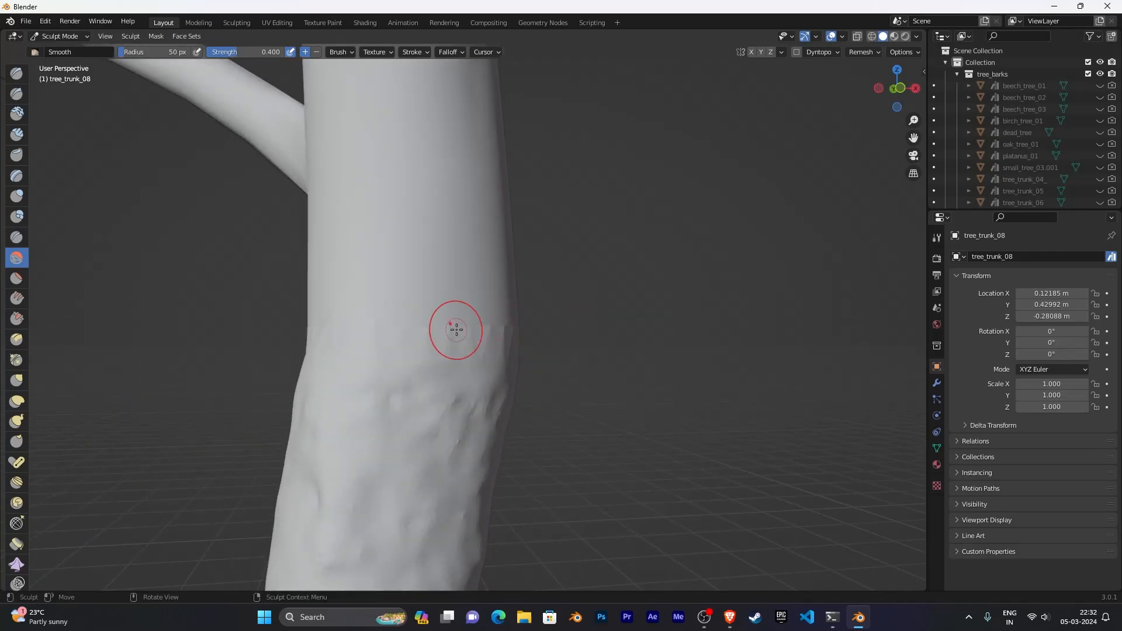
drag(453, 333, 497, 332)
middle_drag(577, 336, 491, 333)
mouse_move(491, 333)
mouse_down()
mouse_move(466, 345)
mouse_move(467, 358)
mouse_up()
middle_drag(619, 346, 535, 337)
mouse_move(545, 335)
mouse_down()
mouse_move(553, 363)
mouse_move(594, 349)
mouse_up()
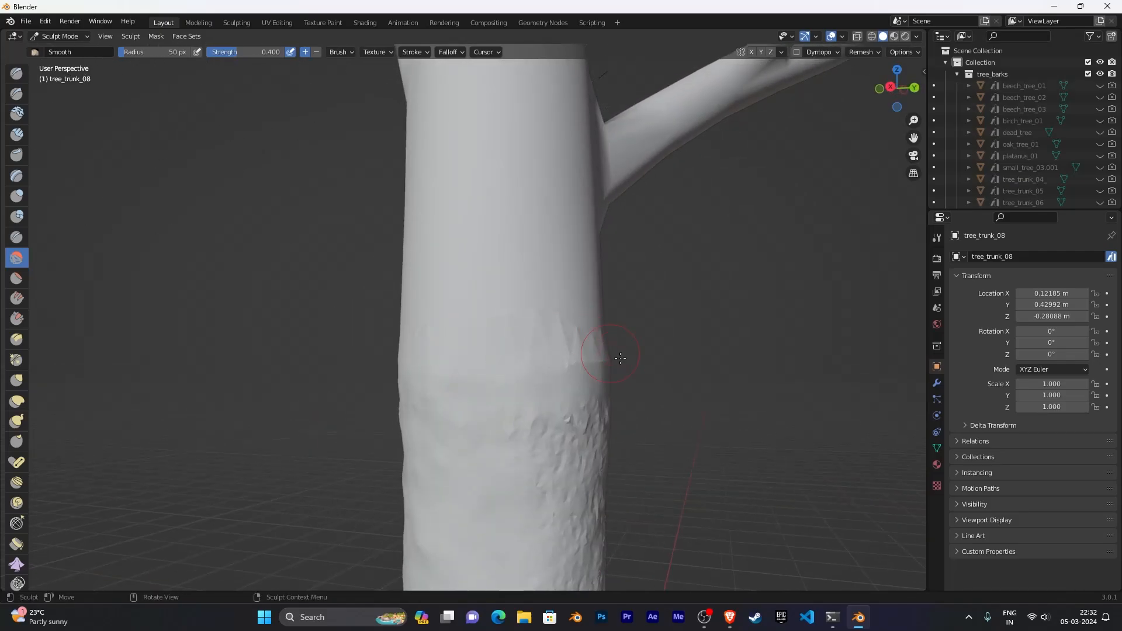
middle_drag(602, 354, 502, 367)
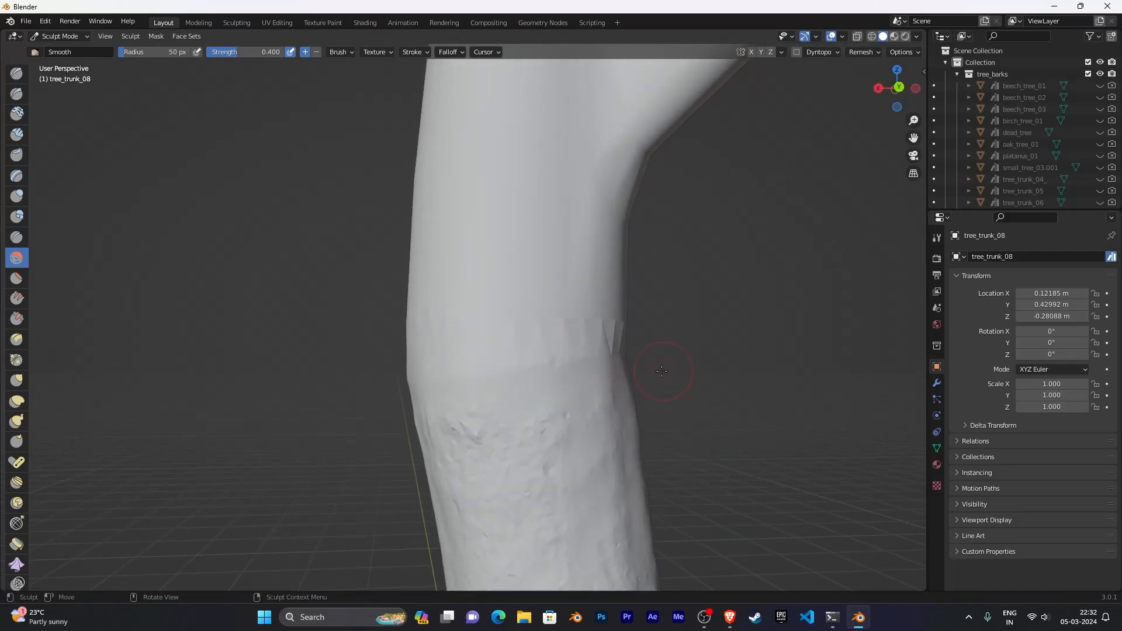
middle_drag(569, 353, 441, 339)
mouse_move(649, 321)
middle_down()
mouse_move(505, 323)
mouse_move(509, 359)
mouse_move(480, 330)
mouse_move(638, 310)
middle_up()
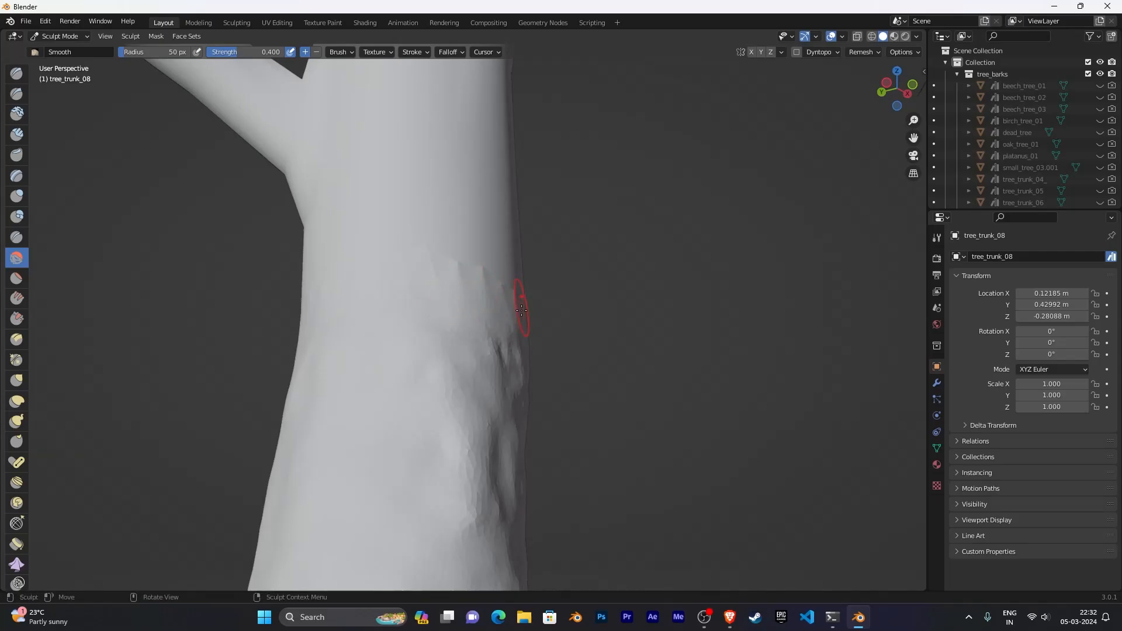
- Keep smoothing the seam around the trunk with Smooth brush strokes from other viewing angles
middle_drag(551, 373, 548, 351)
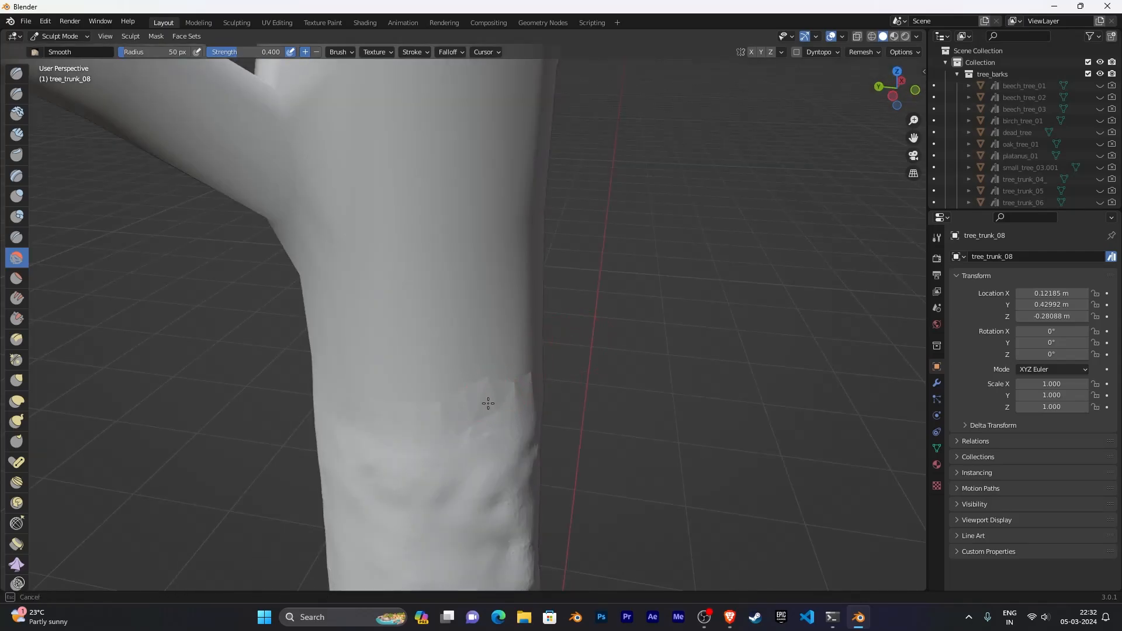
middle_drag(618, 369, 335, 350)
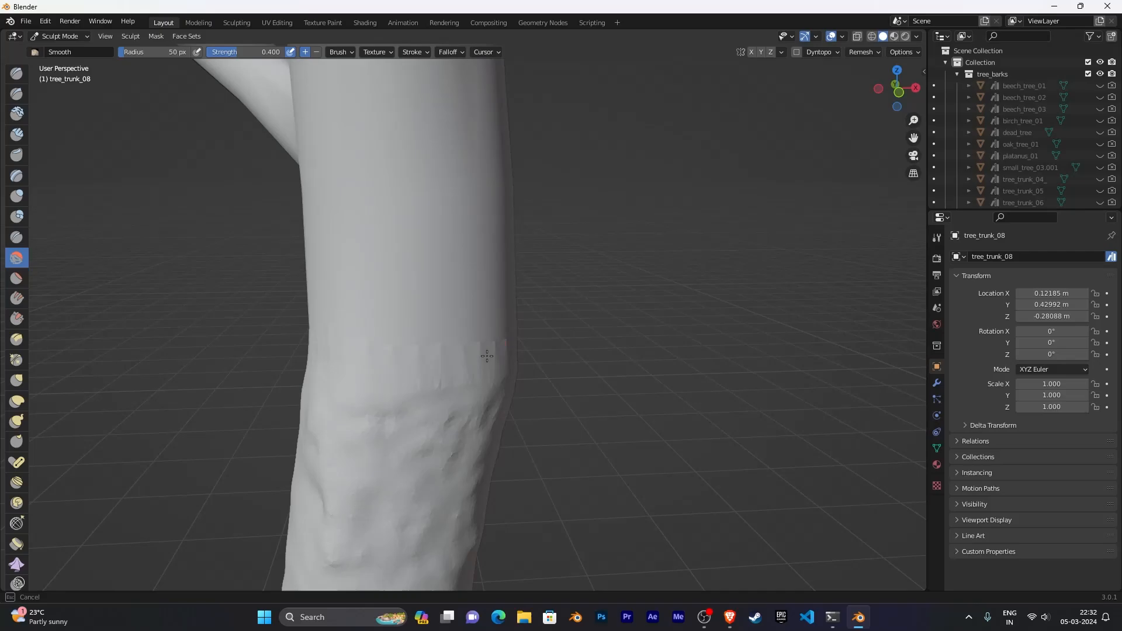
middle_drag(486, 356, 585, 325)
mouse_move(489, 328)
middle_down()
mouse_move(514, 330)
mouse_move(494, 329)
middle_up()
middle_drag(584, 317, 491, 306)
middle_drag(606, 311, 497, 328)
scroll(464, 326, down, 3)
scroll(571, 334, down, 2)
middle_drag(571, 334, 314, 288)
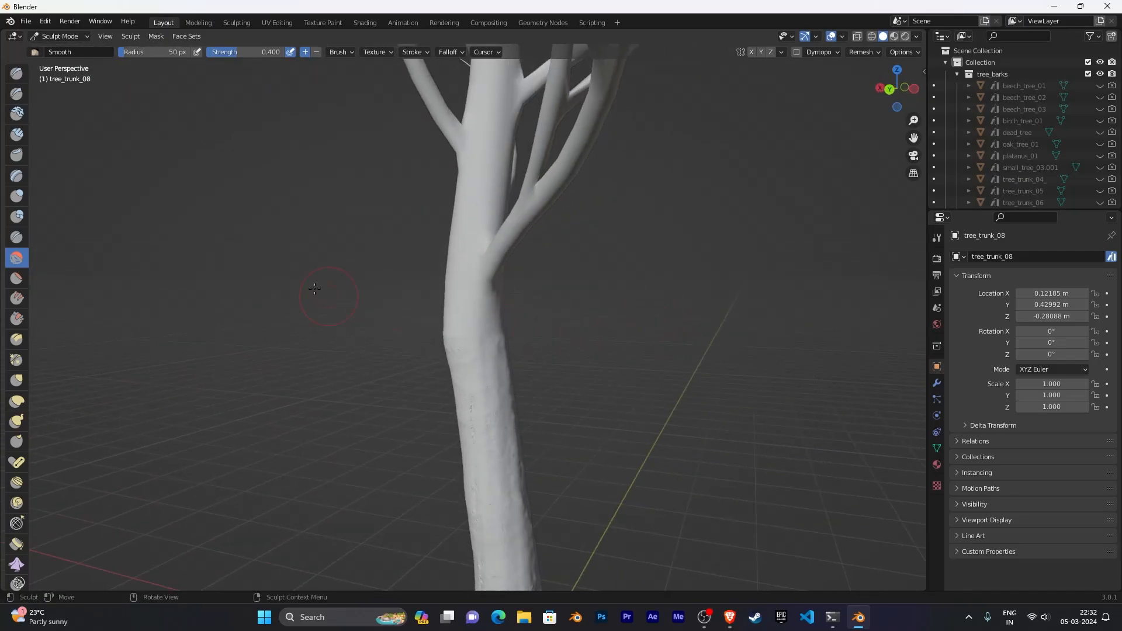
- Switch the trunk object back to Object Mode
click(64, 36)
click(70, 50)
scroll(412, 265, down, 3)
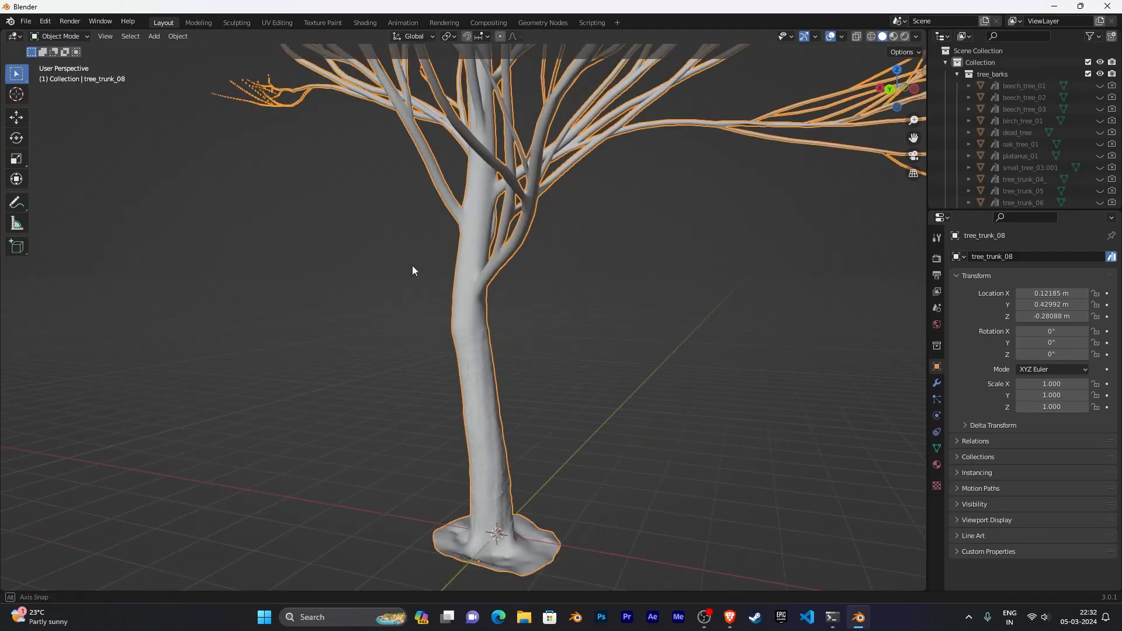
- Examine the whole joined tree from a distance, orbiting and zooming around it
right_click(483, 282)
mouse_move(412, 266)
middle_down()
mouse_move(647, 328)
mouse_move(889, 316)
mouse_move(6, 317)
mouse_move(77, 321)
mouse_move(20, 292)
mouse_move(875, 307)
mouse_move(626, 326)
mouse_move(651, 332)
middle_up()
click(482, 281)
scroll(646, 328, up, 8)
scroll(647, 321, down, 5)
scroll(651, 280, down, 2)
middle_drag(613, 274, 658, 318)
scroll(596, 355, down, 2)
scroll(576, 344, up, 5)
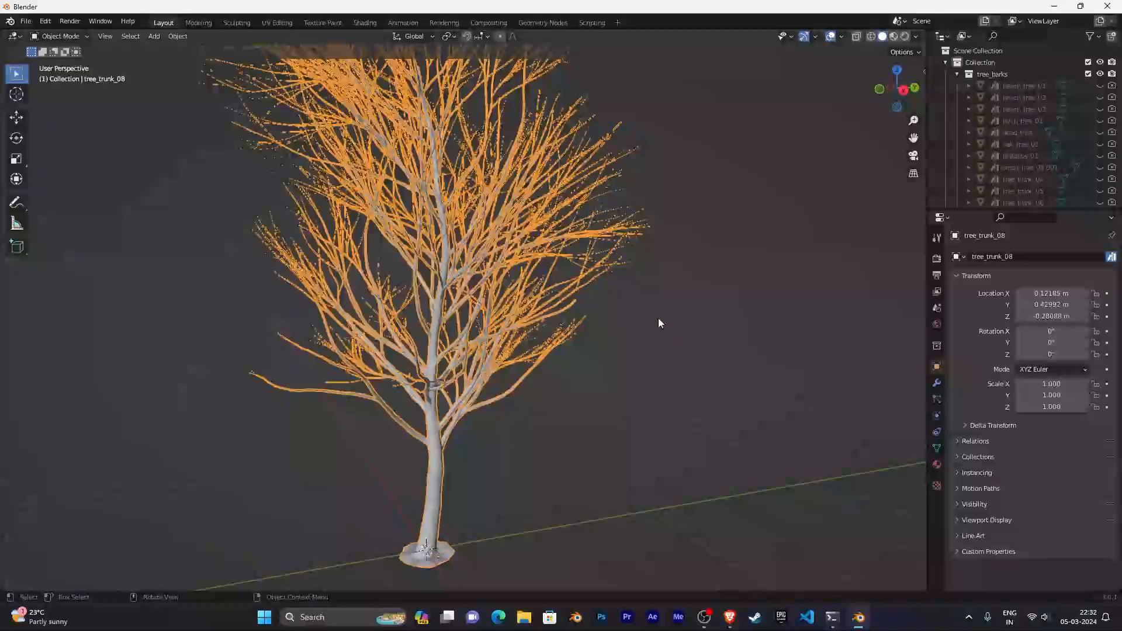
click(681, 356)
scroll(680, 356, down, 3)
middle_drag(680, 356, 603, 345)
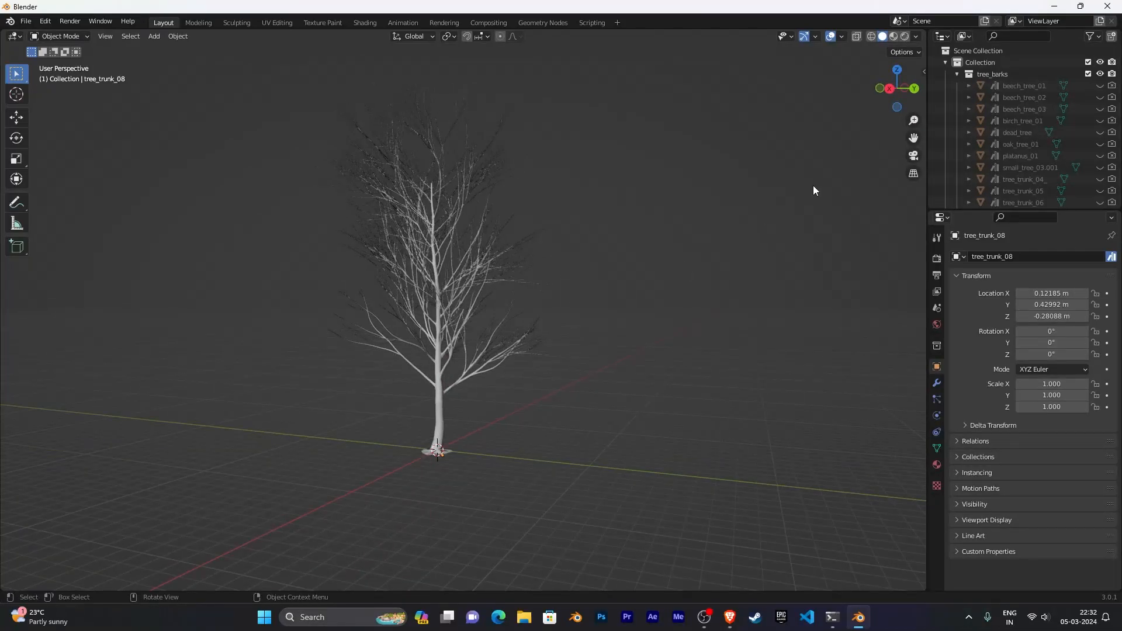
- Switch the viewport to Material Preview shading and examine the textured trunk and branches up close
click(893, 36)
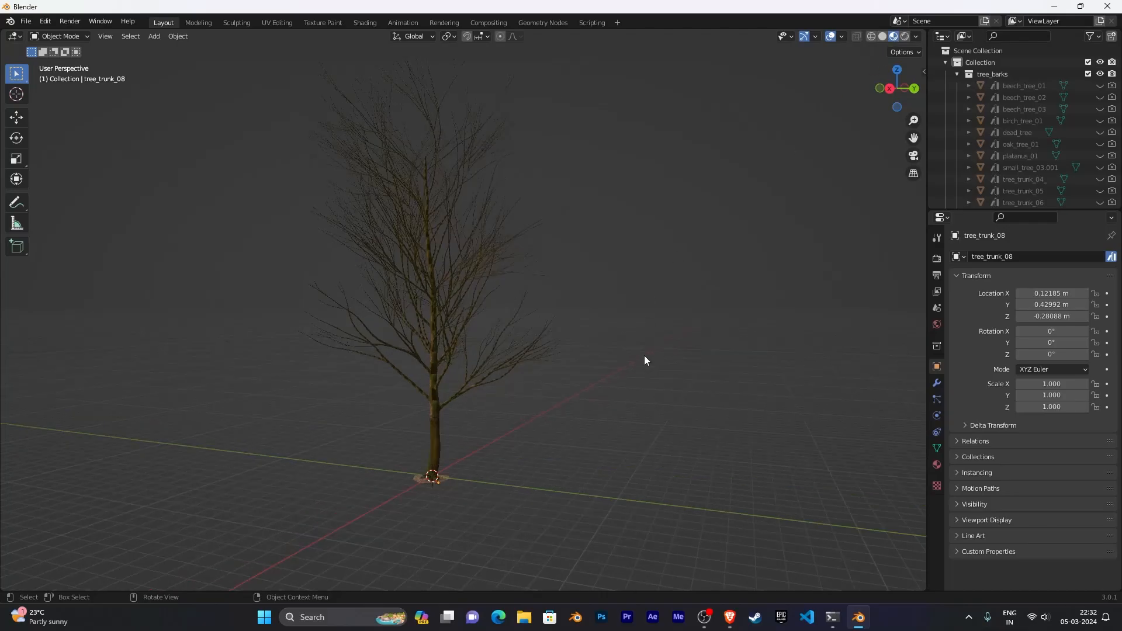
scroll(645, 355, up, 5)
shift+middle_drag(573, 405, 654, 97)
scroll(657, 307, up, 3)
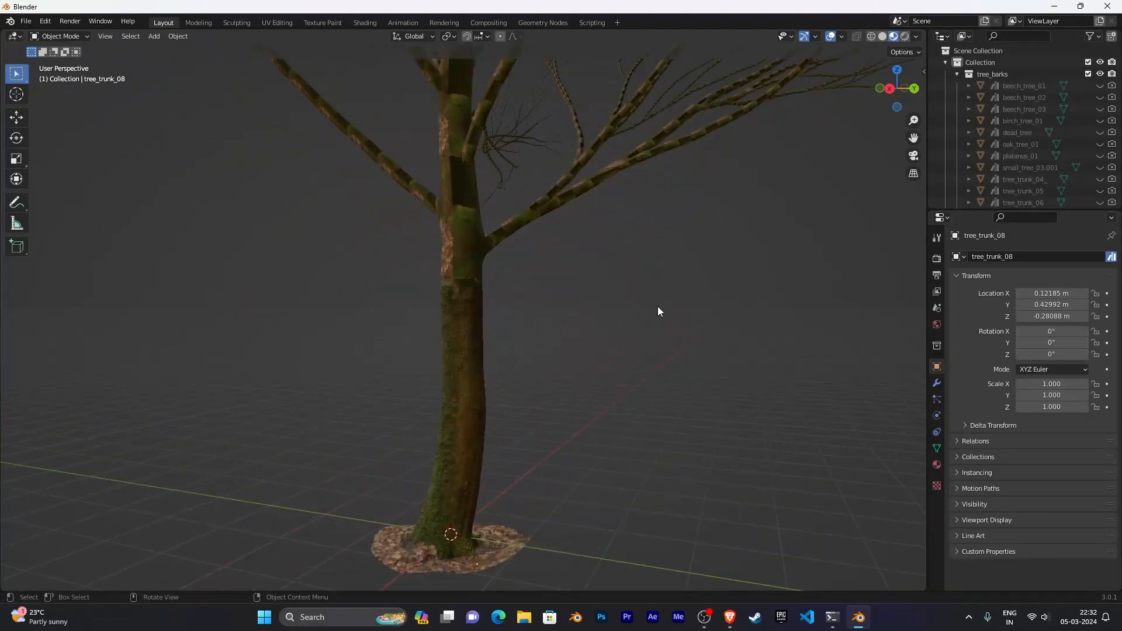
shift+middle_drag(696, 295, 605, 297)
scroll(699, 166, up, 2)
scroll(608, 289, up, 8)
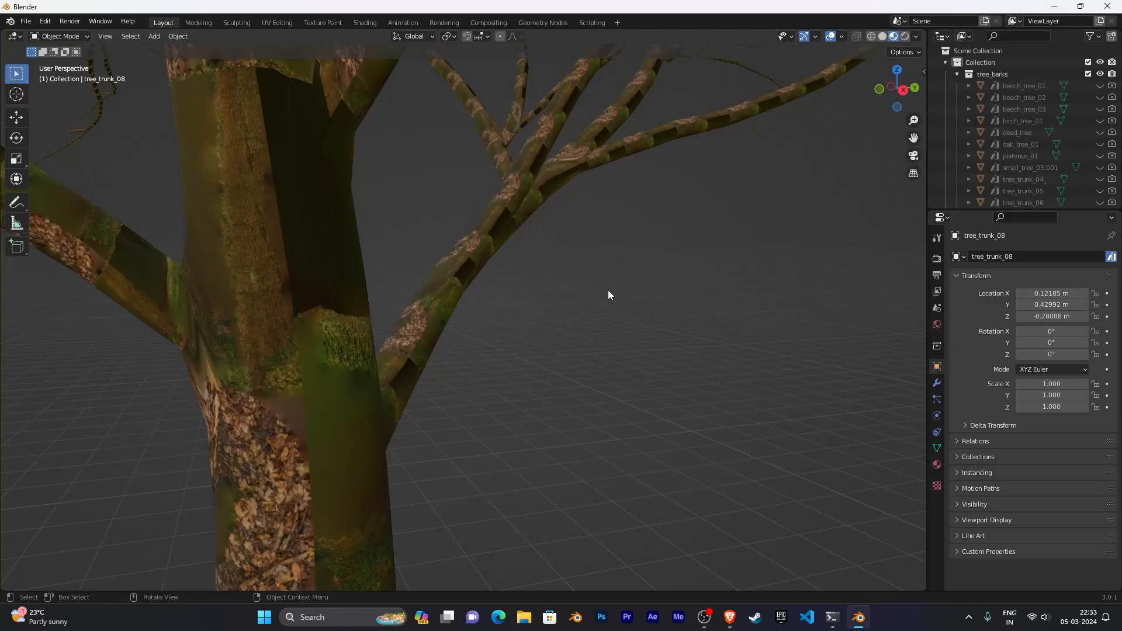
scroll(735, 329, down, 8)
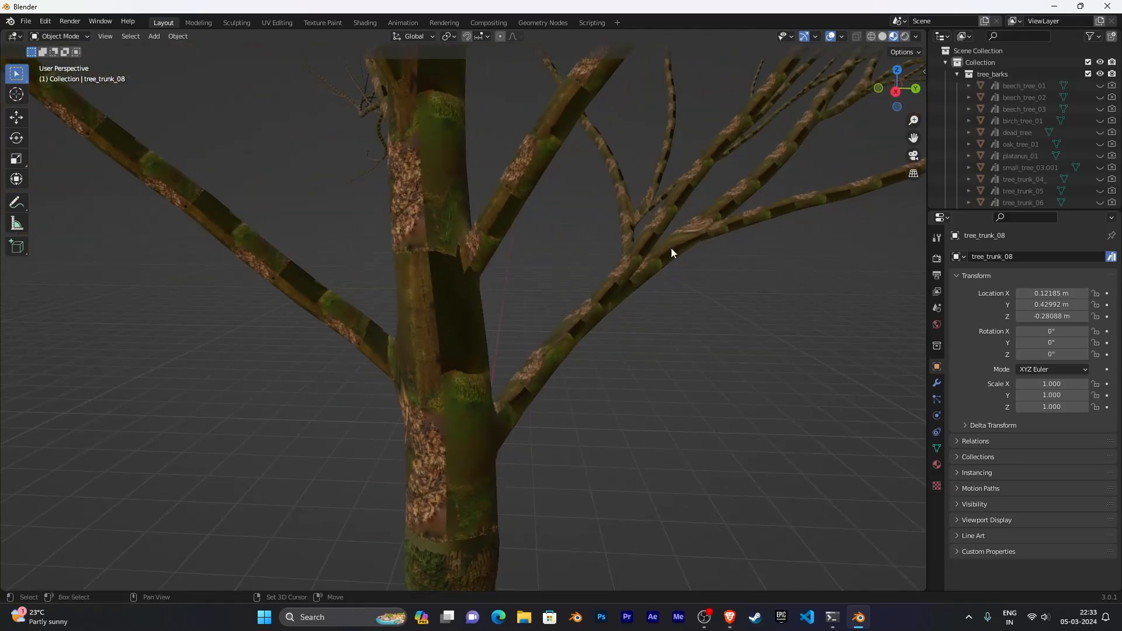
middle_drag(621, 315, 687, 279)
scroll(638, 308, down, 6)
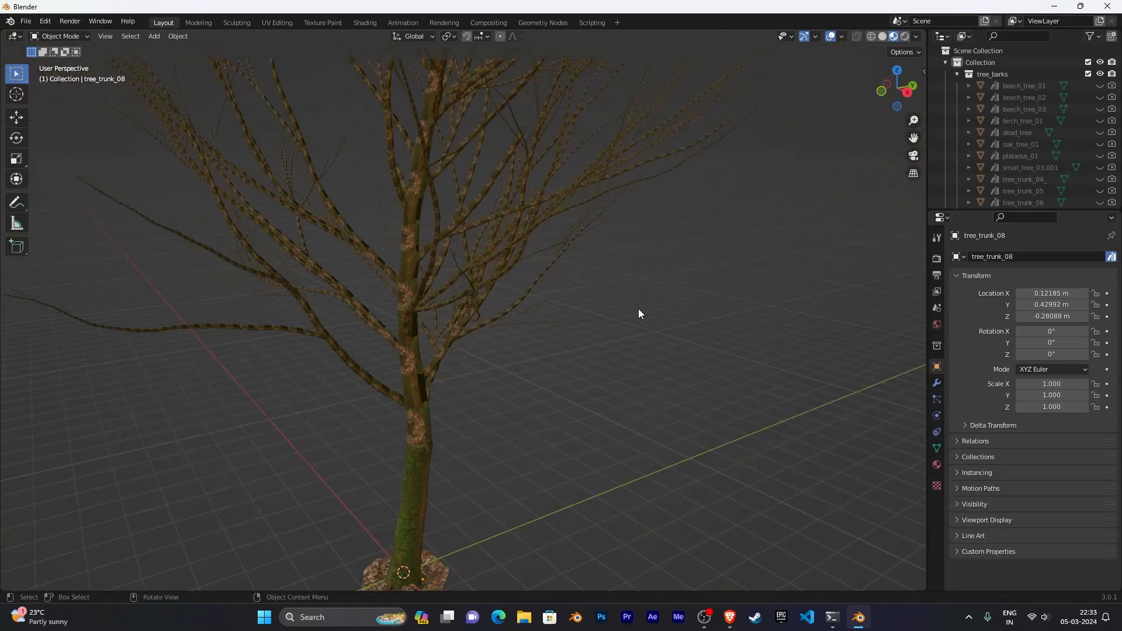
scroll(569, 302, up, 6)
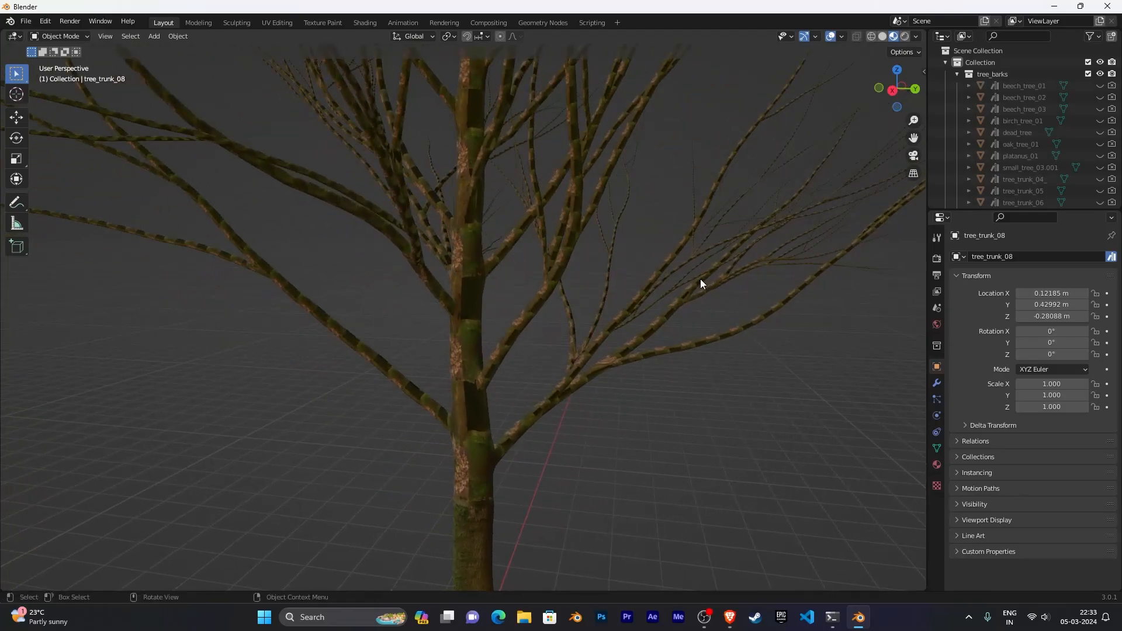
scroll(700, 279, down, 2)
middle_drag(700, 279, 514, 278)
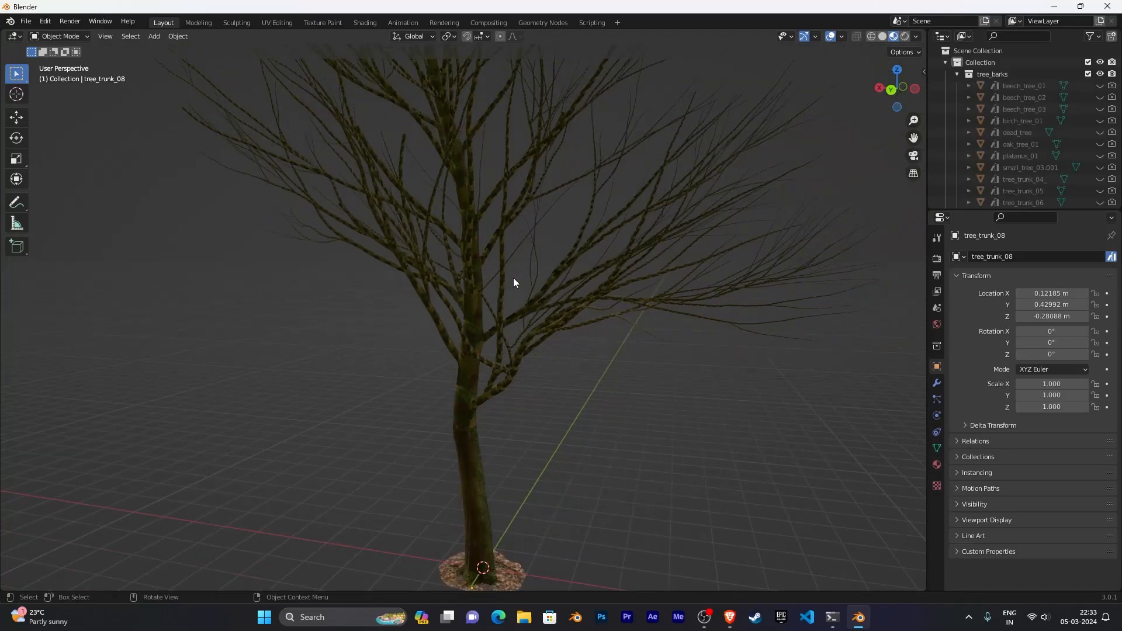
scroll(539, 377, down, 3)
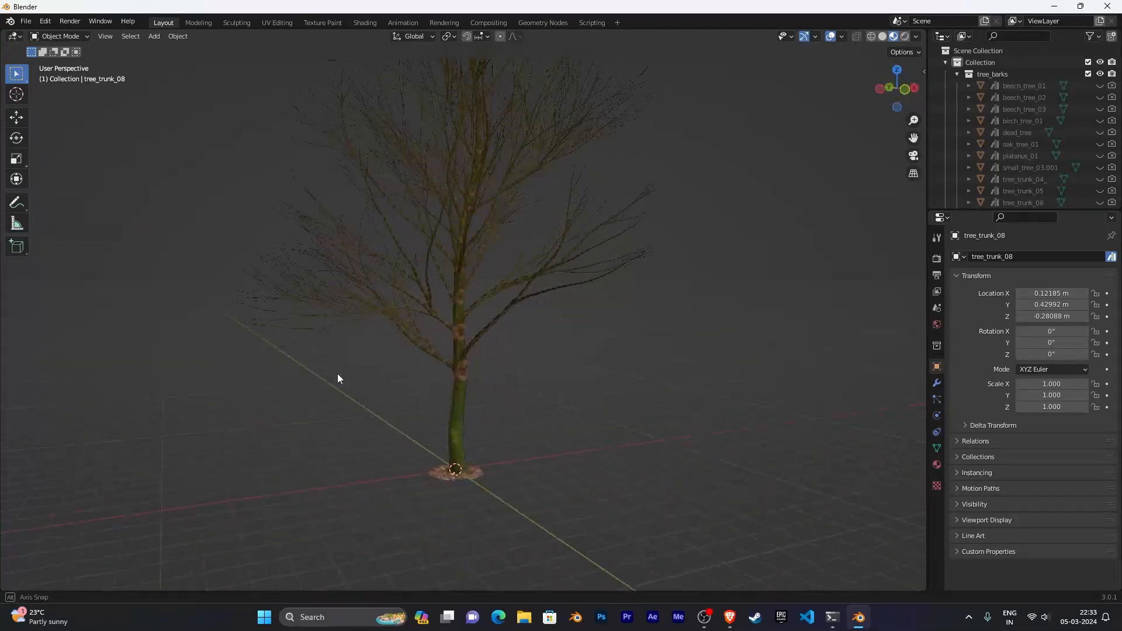
scroll(541, 388, up, 3)
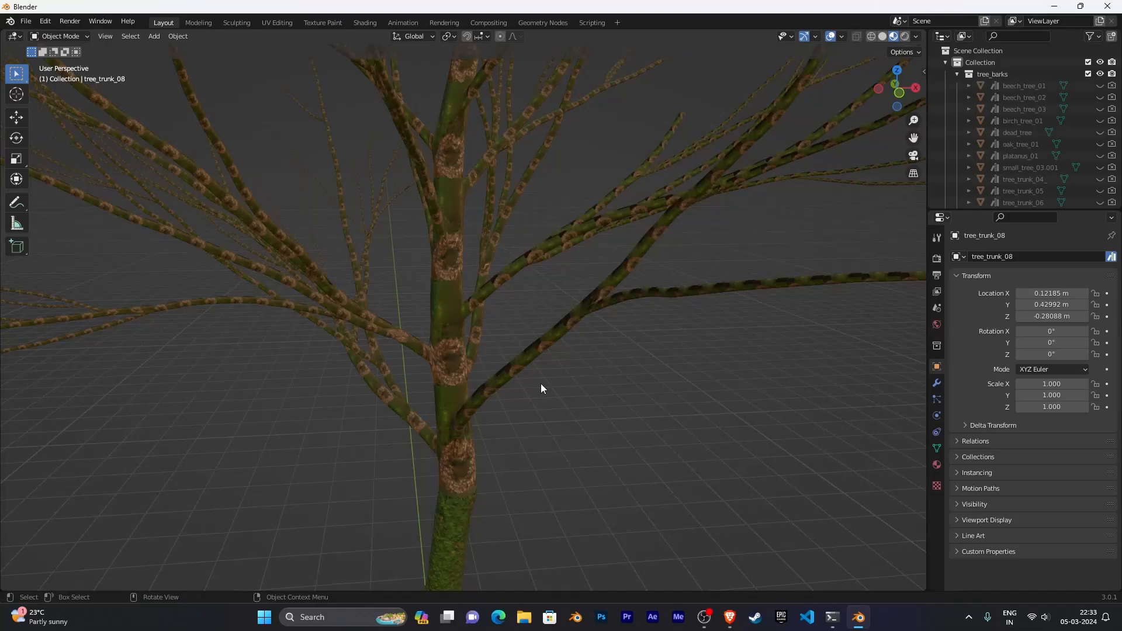